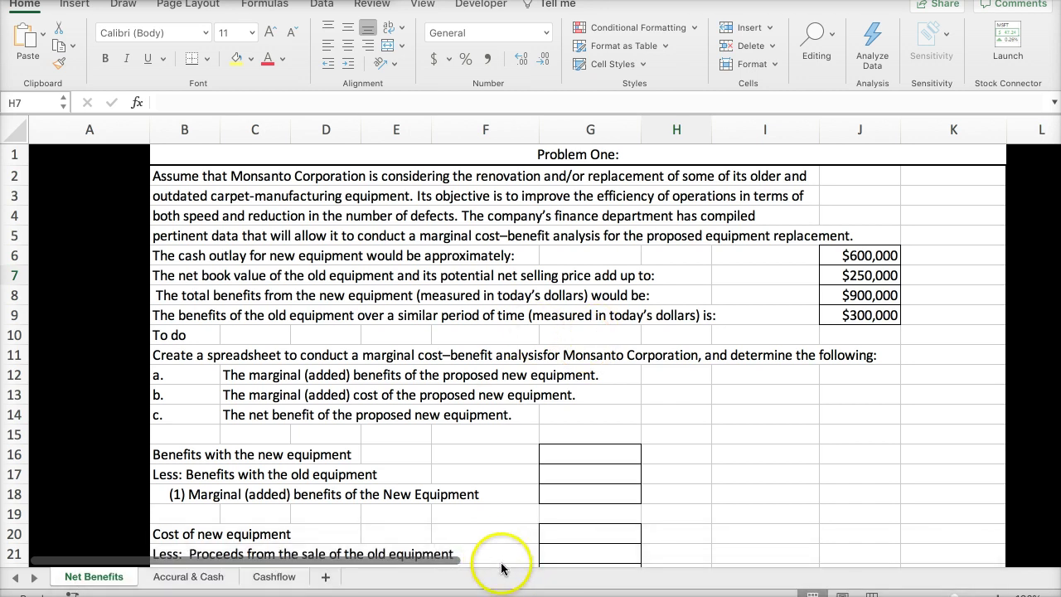
Step: Bring the Pearson eText textbook to the front and scroll through the current page
left_click(199, 587)
scroll(490, 332, "down", 5)
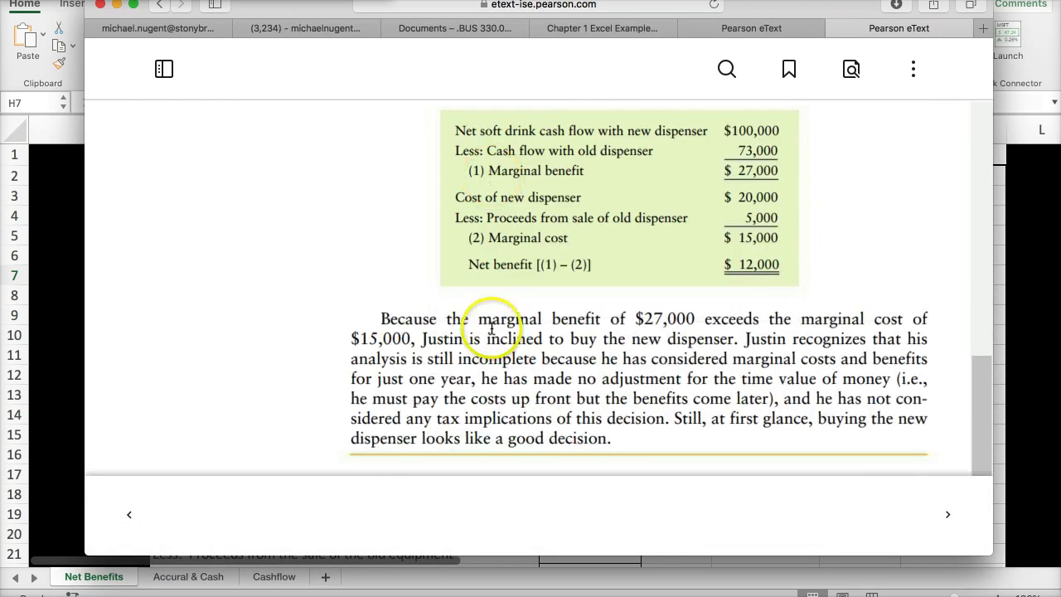
scroll(490, 322, "up", 8)
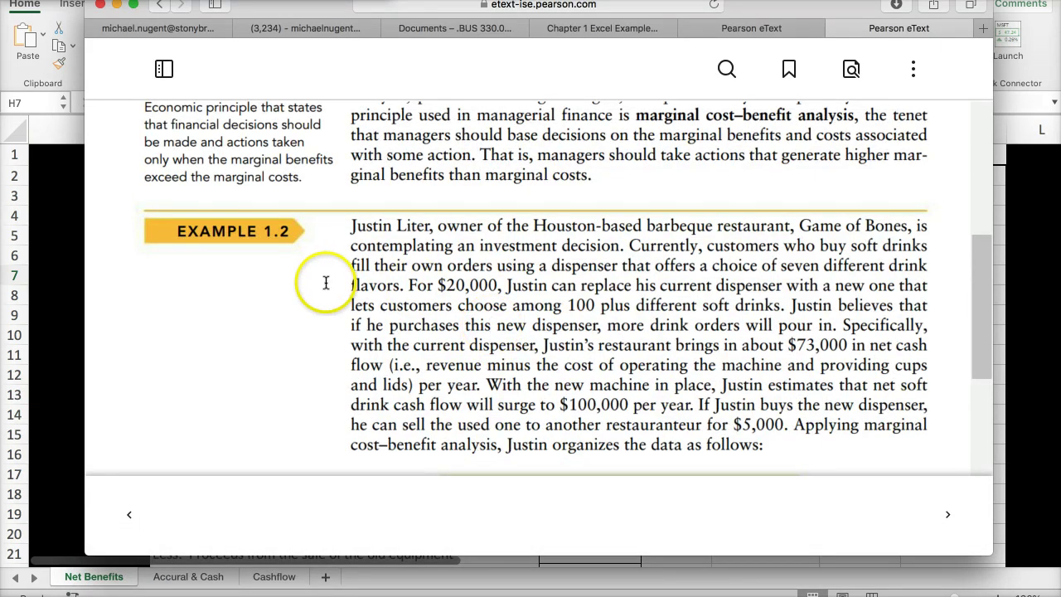
scroll(290, 286, "down", 10)
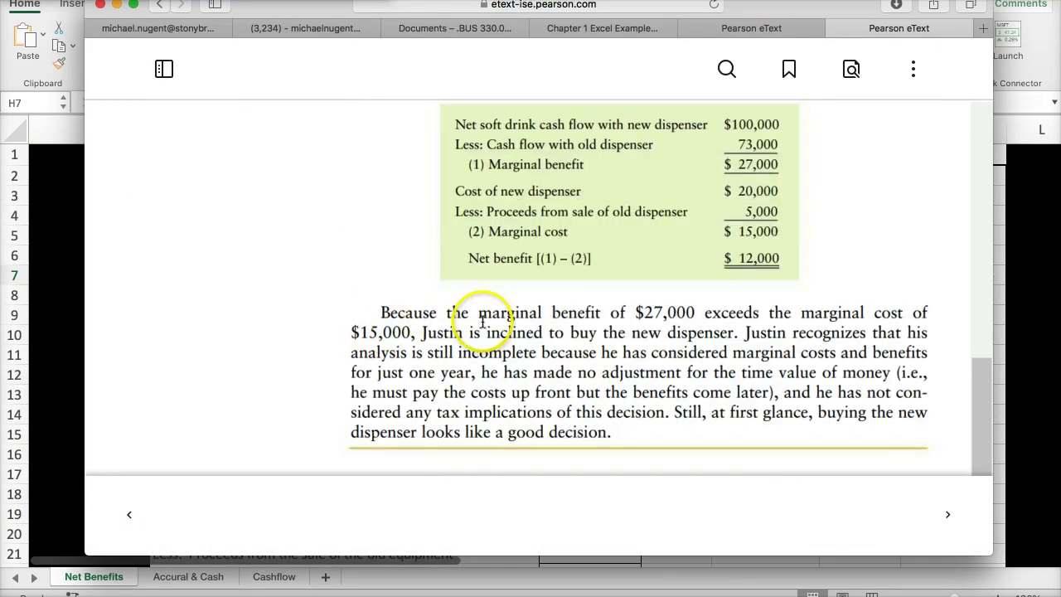
scroll(478, 314, "down", 3)
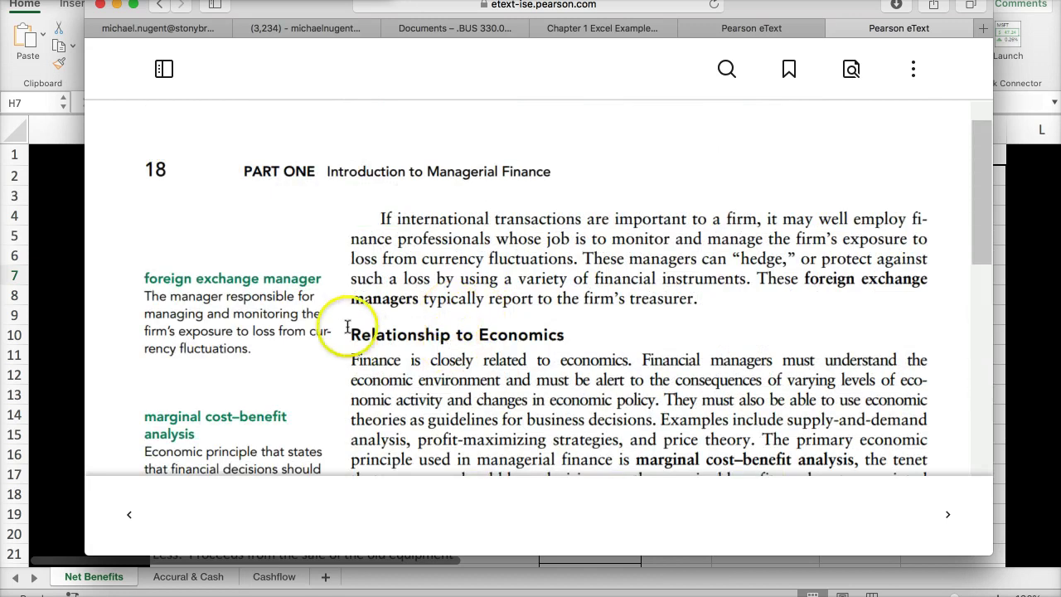
Step: Go back one textbook page, then advance through the following pages
left_click(131, 521)
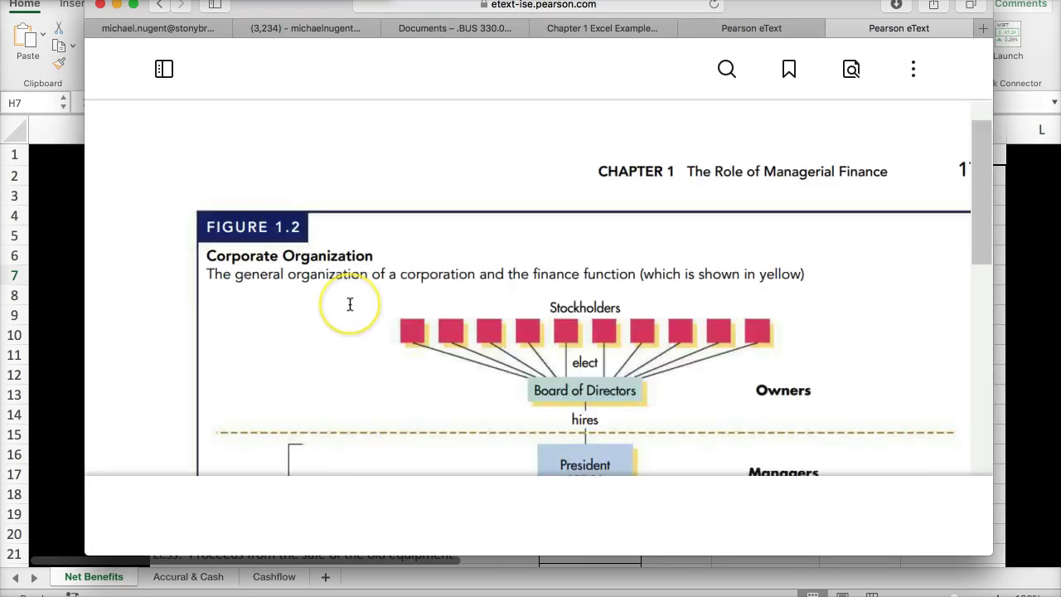
scroll(350, 304, "down", 10)
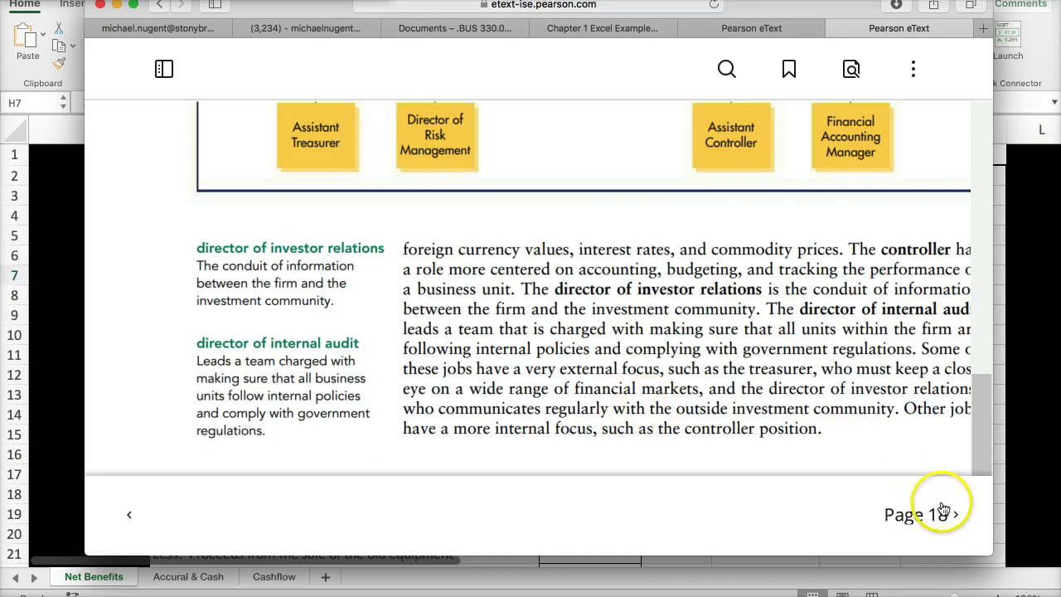
left_click(946, 512)
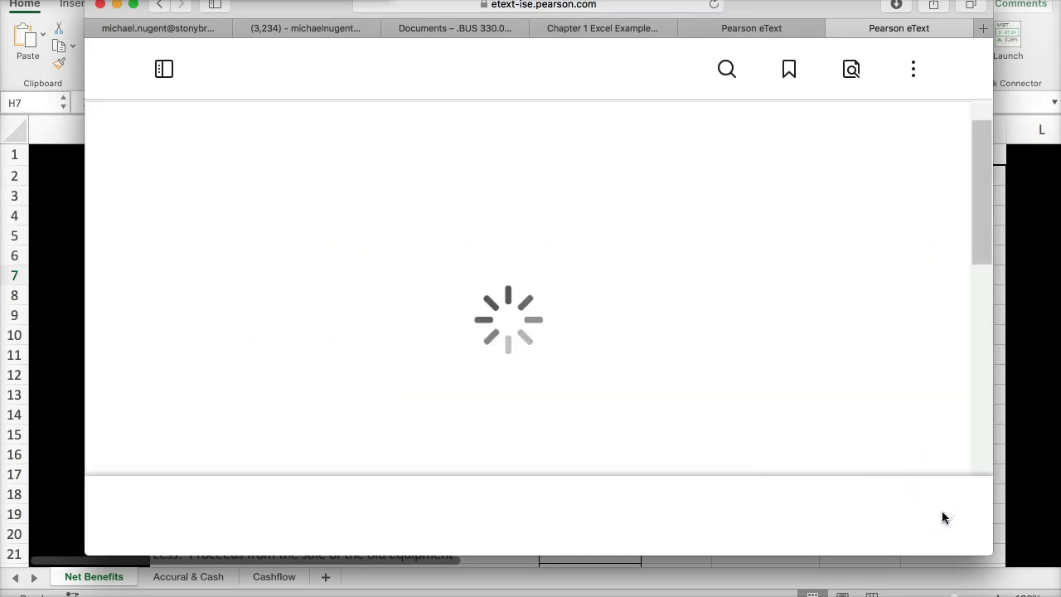
scroll(867, 404, "down", 15)
scroll(758, 388, "up", 5)
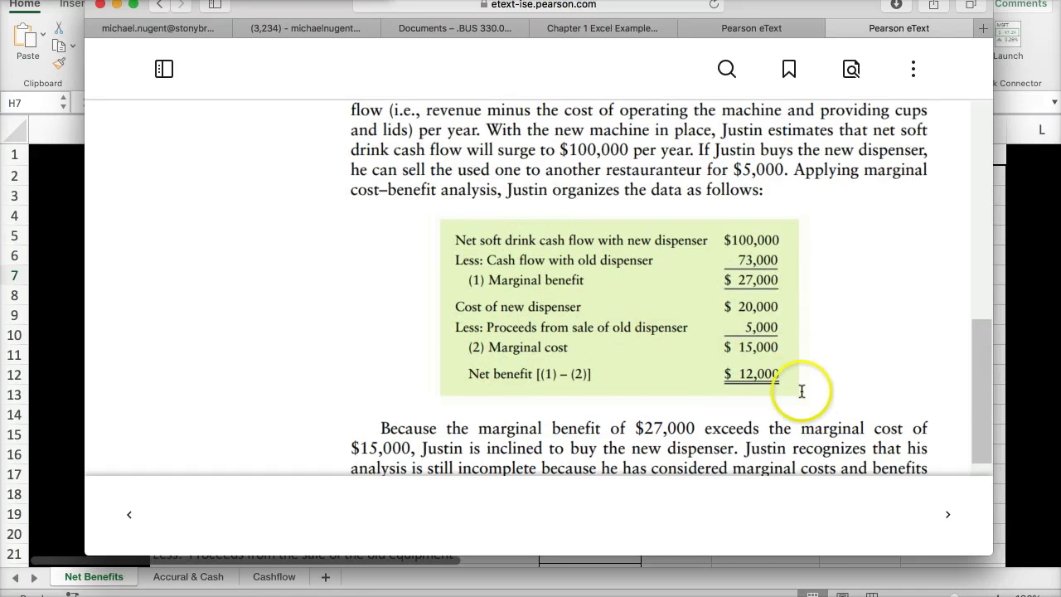
left_click(945, 513)
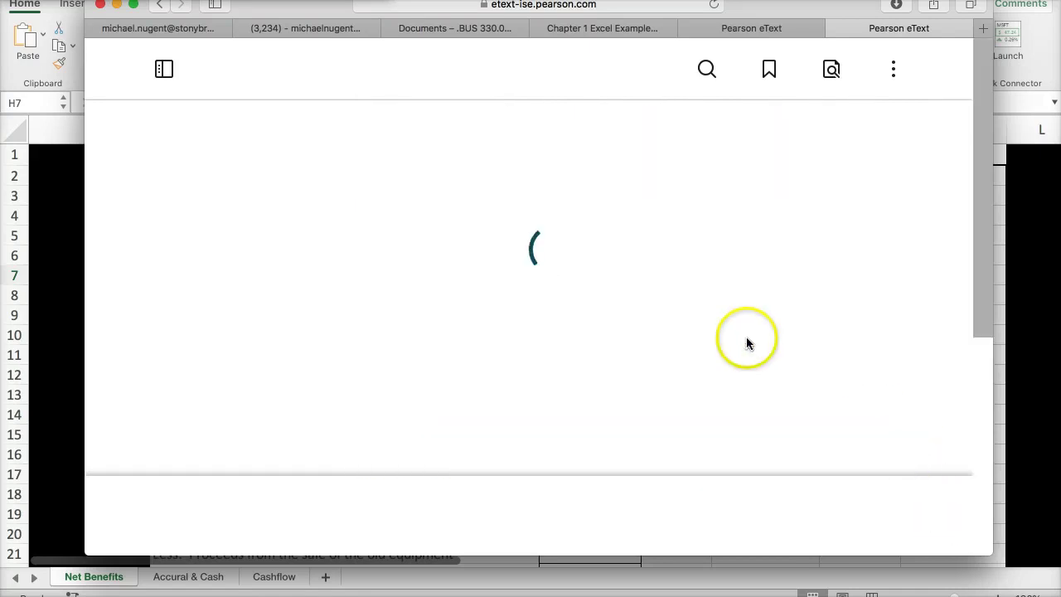
scroll(692, 319, "down", 15)
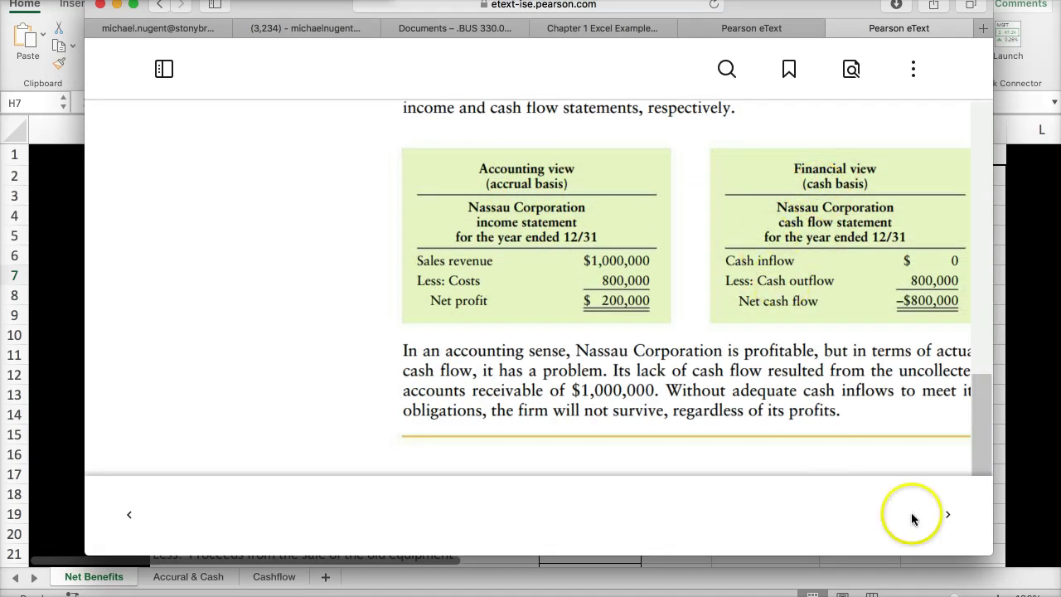
Step: Turn to page 20 and scroll to the October cash-flow table ($4,620 inflows, $4,835 outflows)
left_click(947, 515)
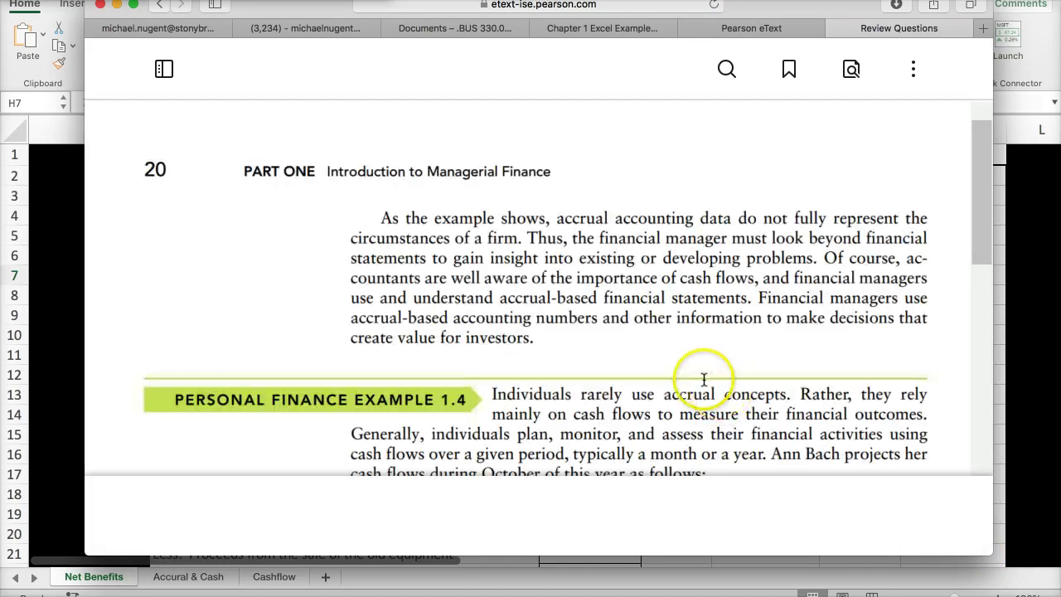
scroll(737, 268, "down", 8)
scroll(705, 374, "up", 3)
scroll(701, 373, "up", 2)
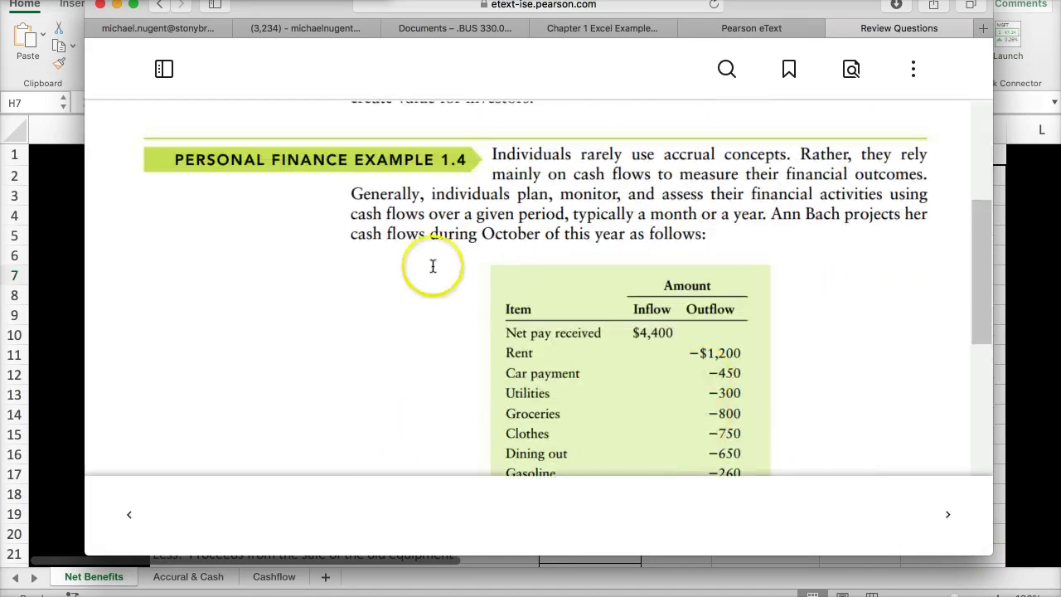
scroll(624, 347, "down", 3)
scroll(626, 346, "down", 4)
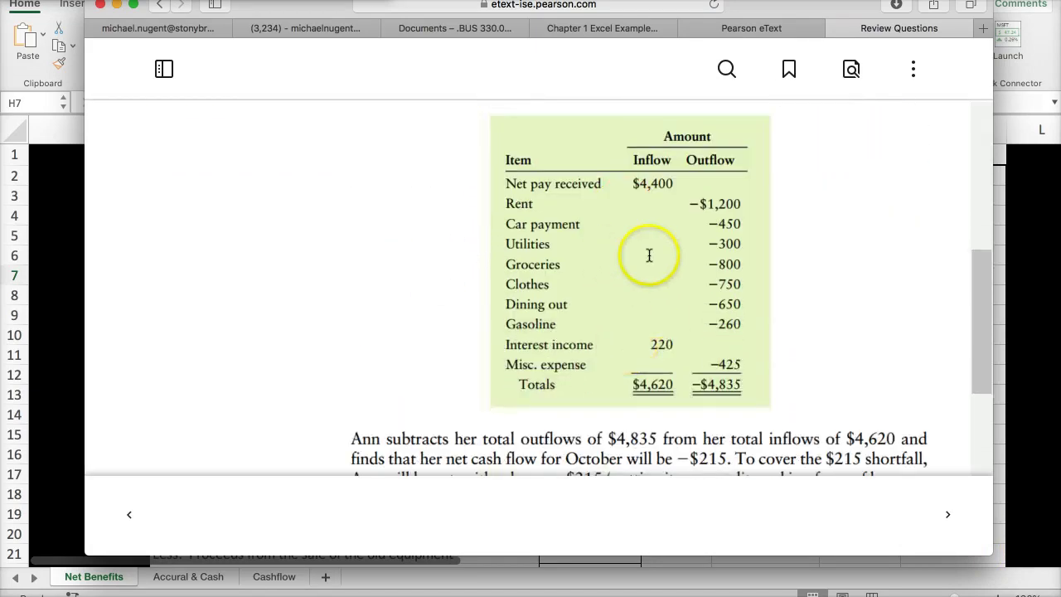
Step: Back in Excel, colour the Net Benefits sheet tab pink
left_click(61, 444)
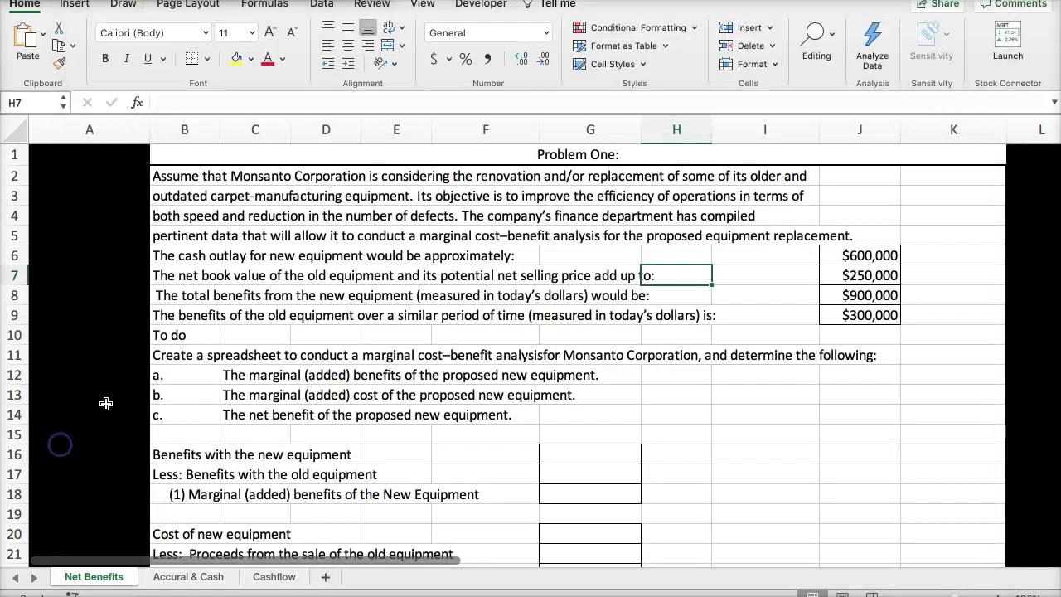
right_click(91, 578)
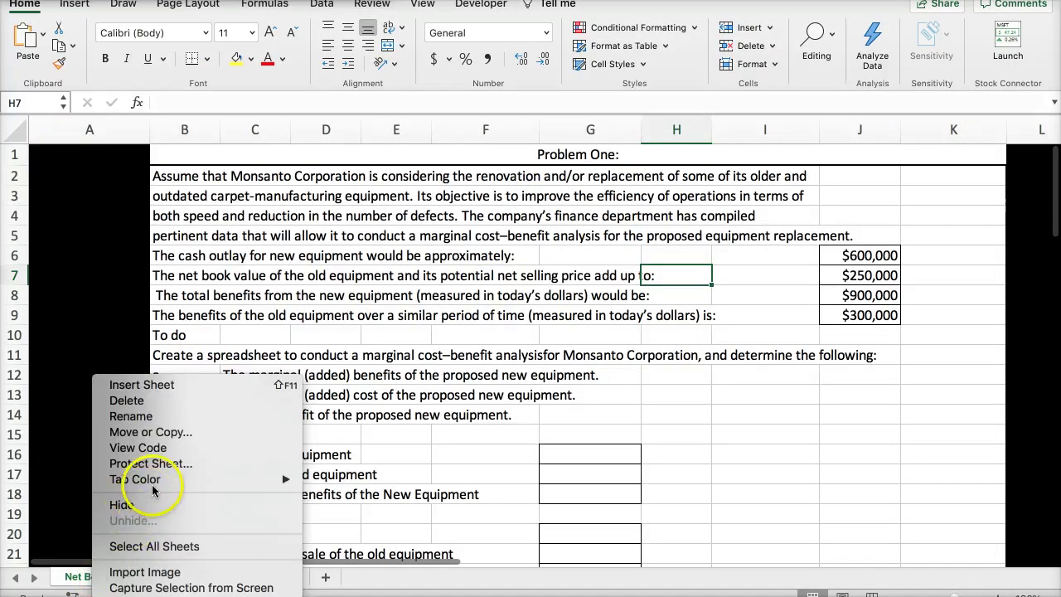
mouse_move(248, 480)
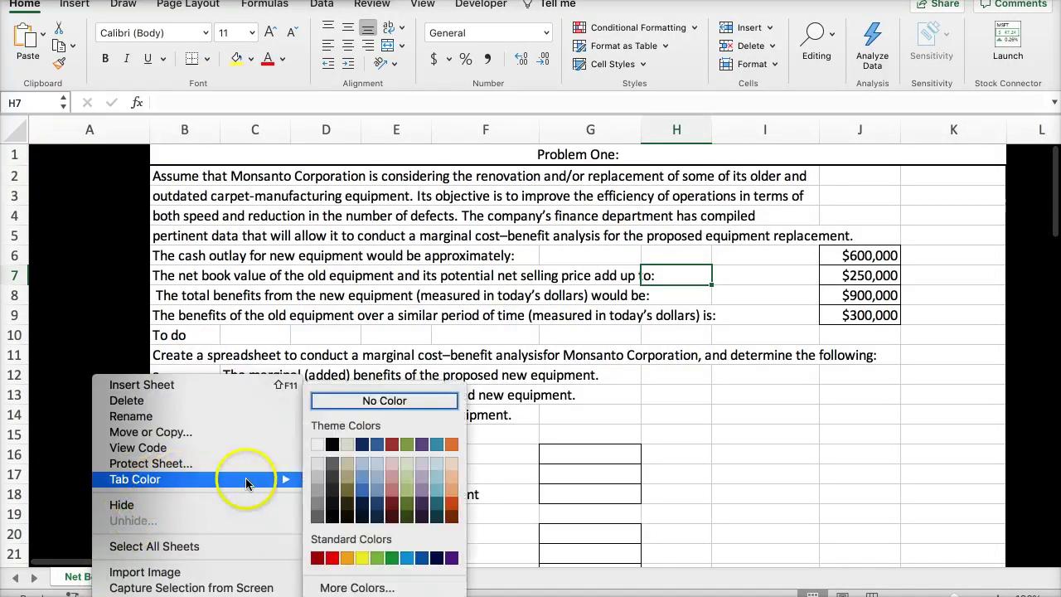
left_click(391, 479)
Step: Colour the Accural & Cash sheet tab Olive Green Lighter 40%
right_click(196, 581)
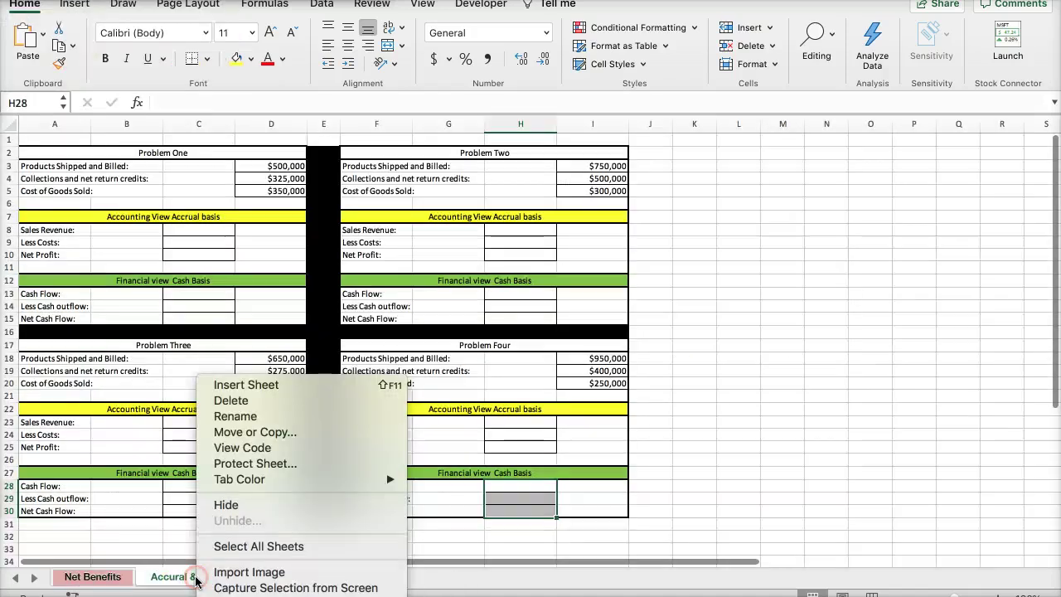
left_click(171, 577)
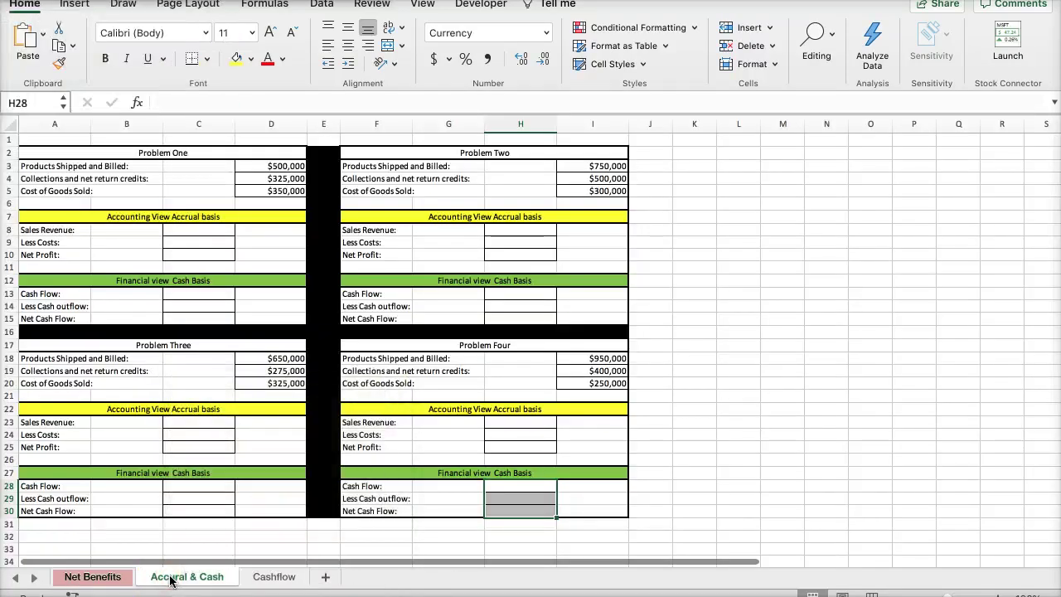
right_click(171, 579)
mouse_move(319, 479)
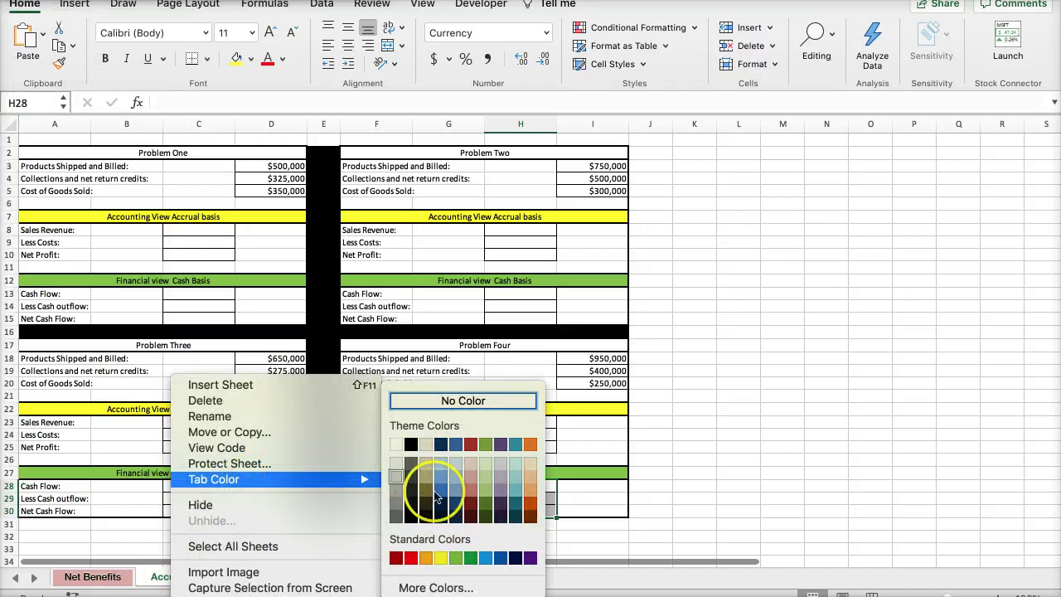
left_click(485, 486)
Step: Colour the Cashflow sheet tab orange, then return to the Net Benefits sheet
left_click(274, 577)
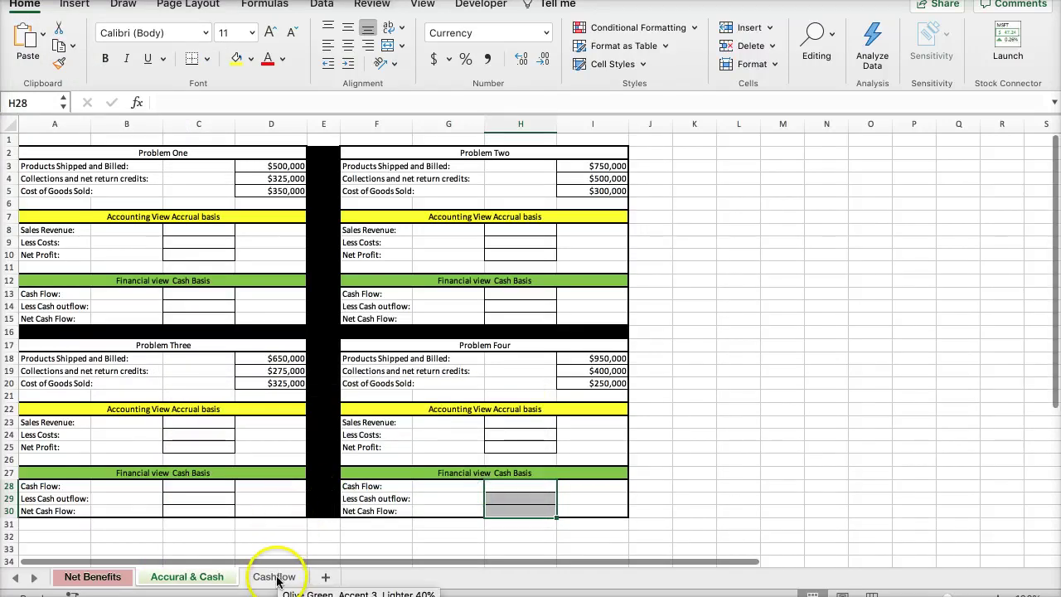
right_click(276, 578)
mouse_move(484, 481)
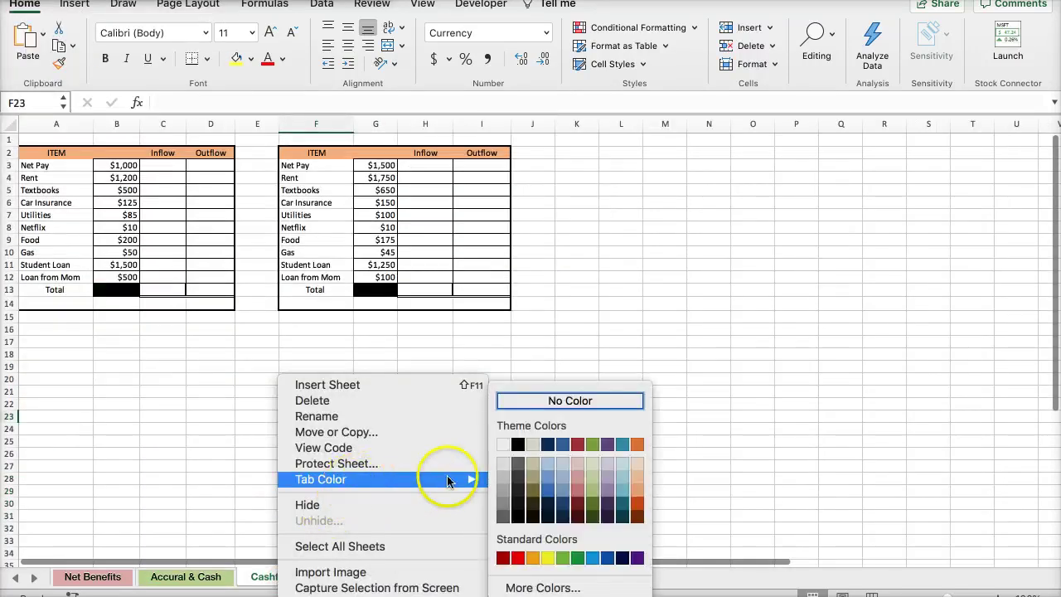
left_click(609, 481)
left_click(158, 455)
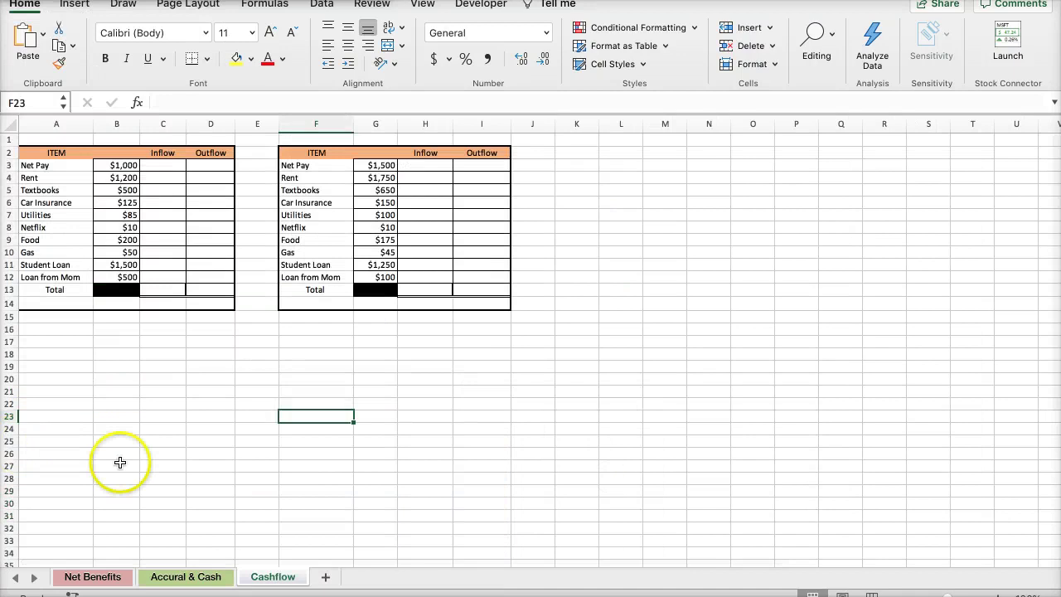
left_click(120, 462)
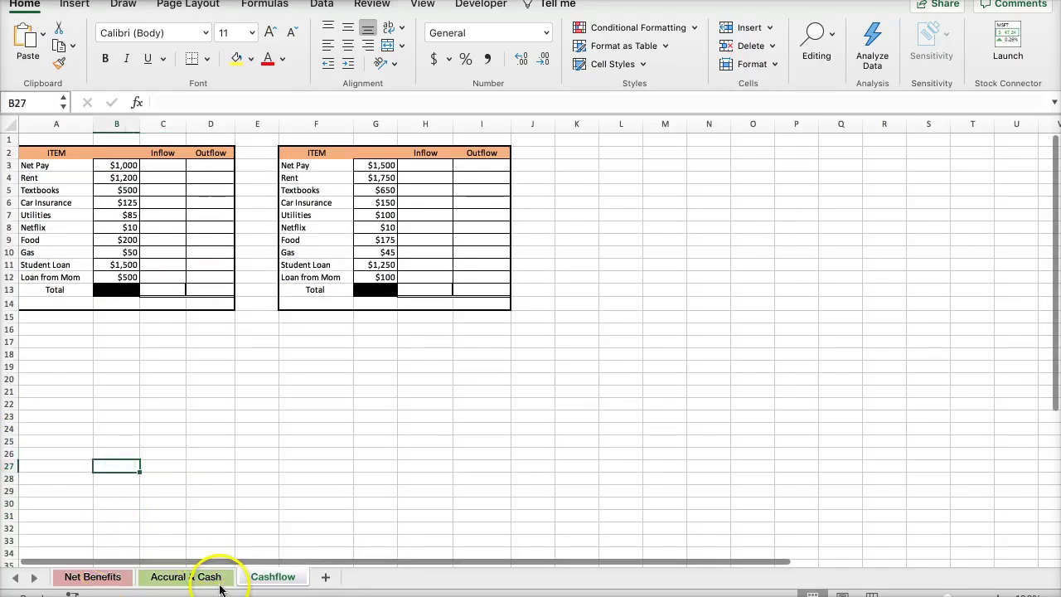
right_click(274, 577)
mouse_move(371, 480)
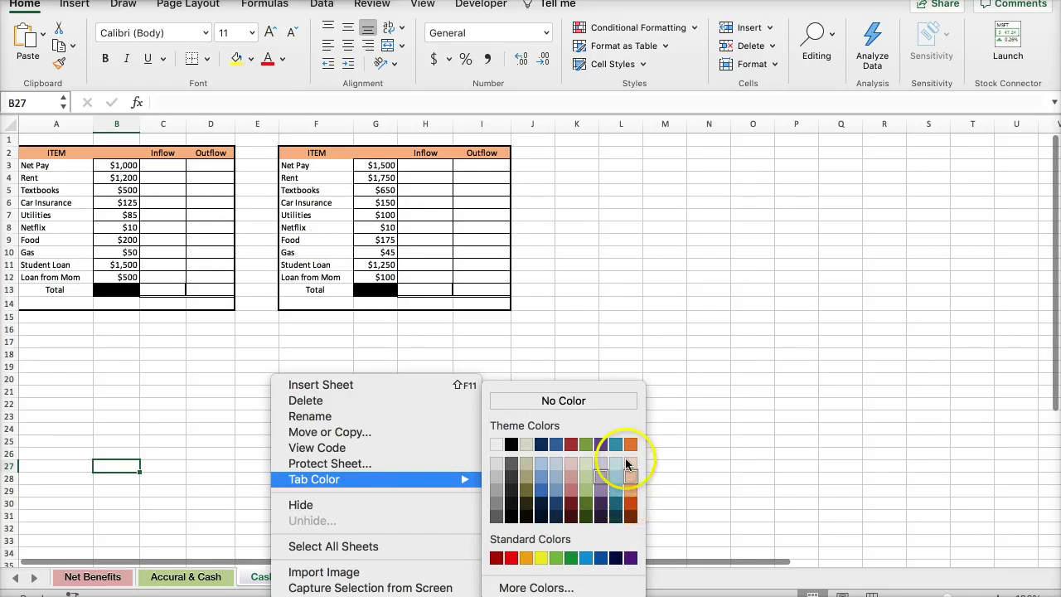
left_click(630, 445)
left_click(189, 576)
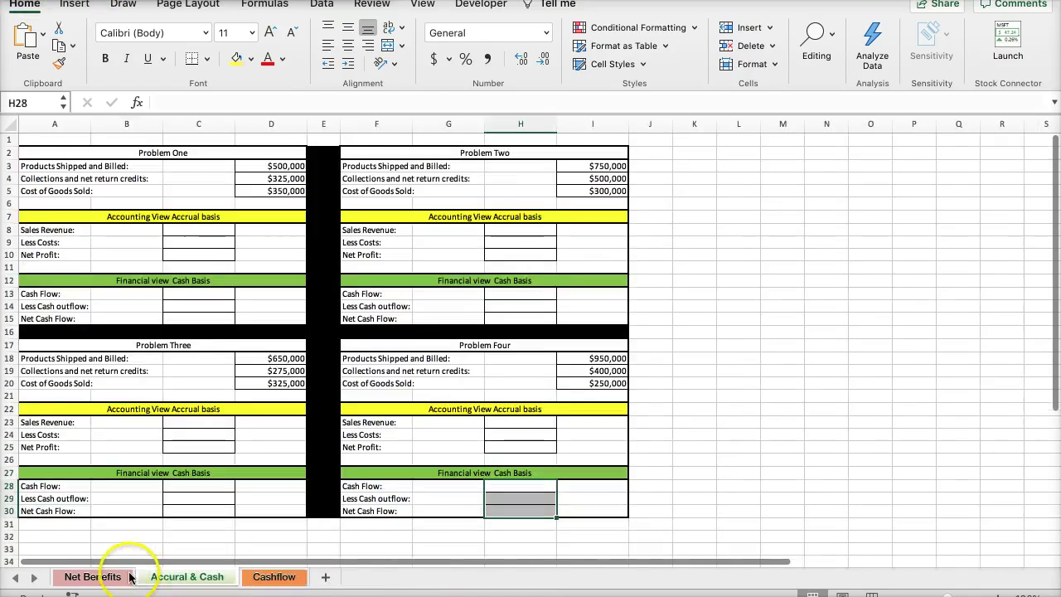
left_click(98, 576)
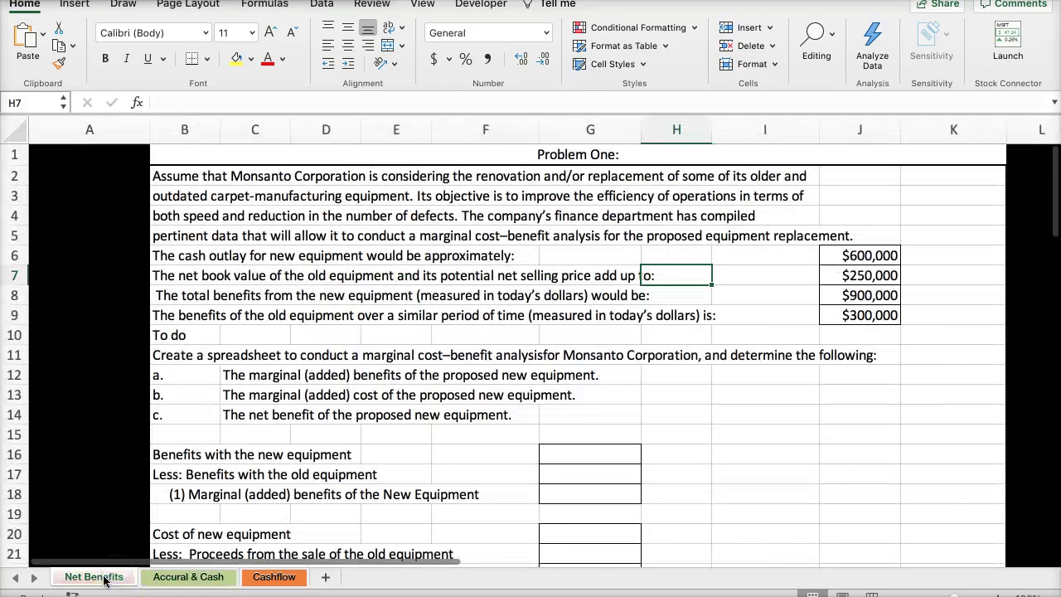
left_click(191, 580)
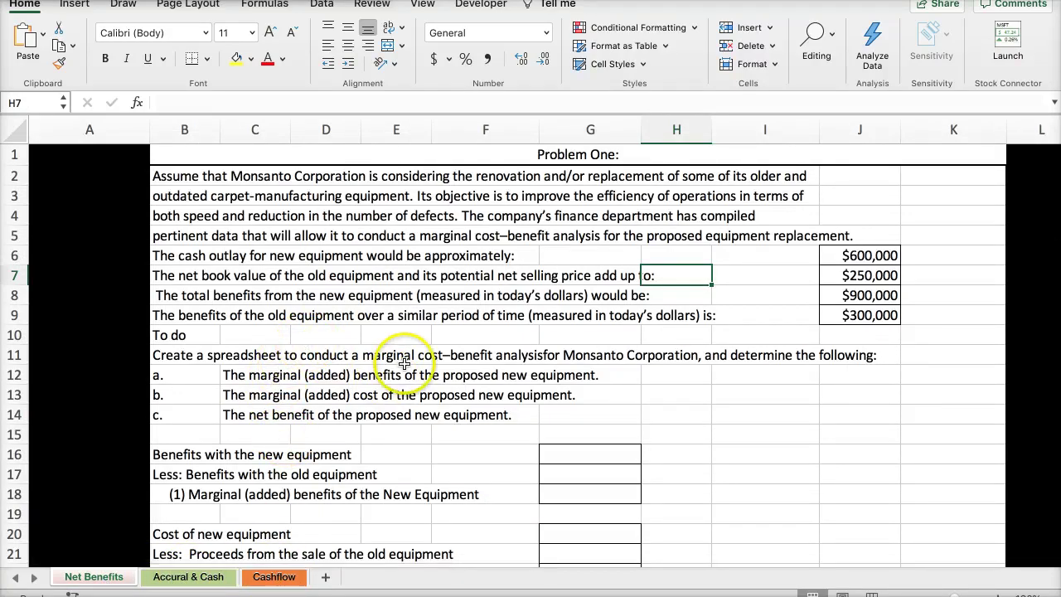
left_click(669, 378)
left_click(590, 427)
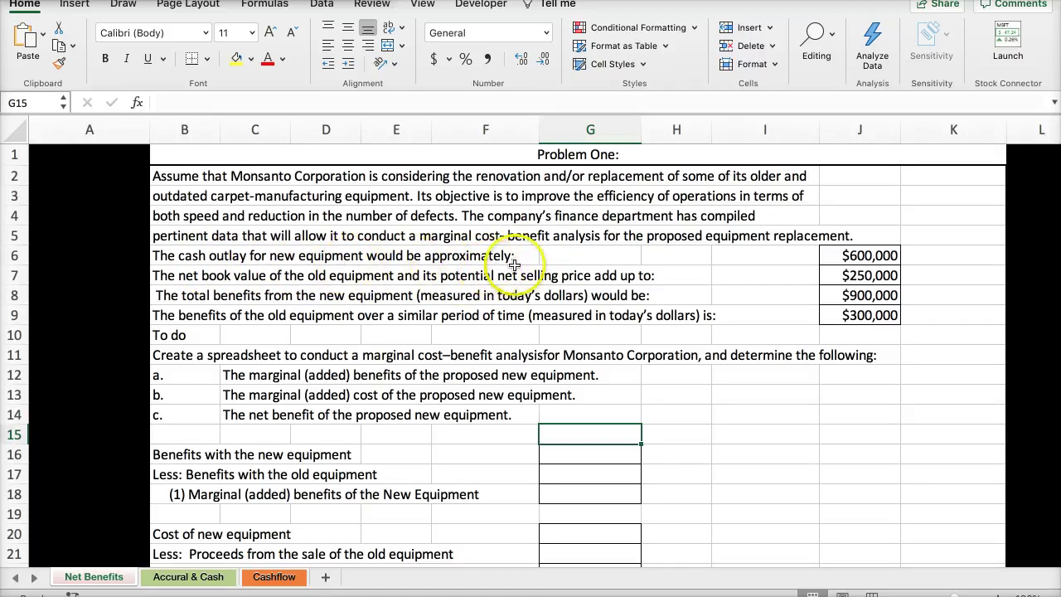
Step: Review the problem values in J6–J9: $600,000 outlay, $250,000 old equipment, $900,000 new benefits, old benefits
left_click(825, 257)
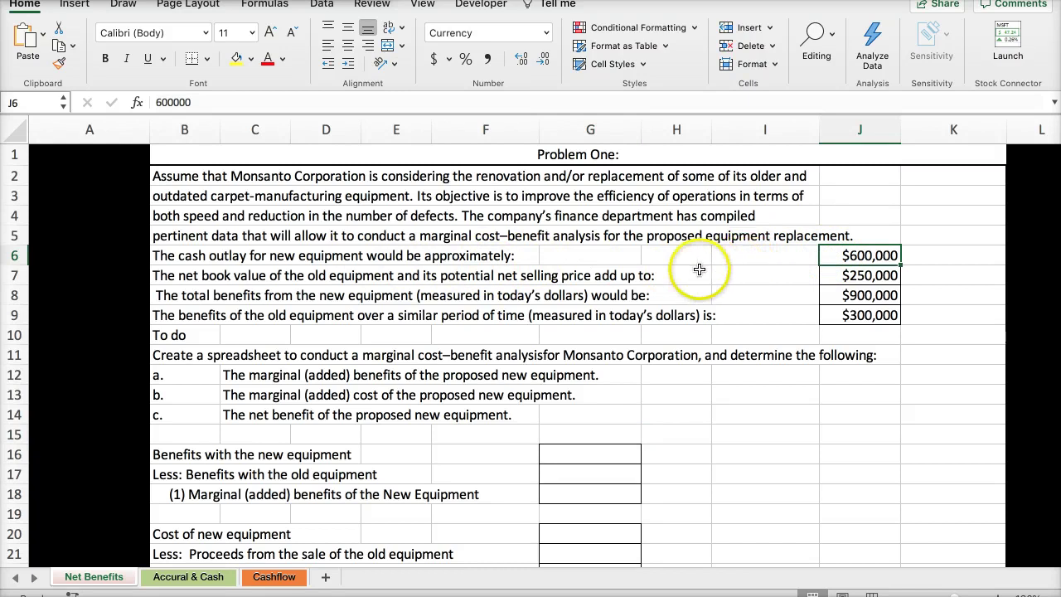
left_click(834, 276)
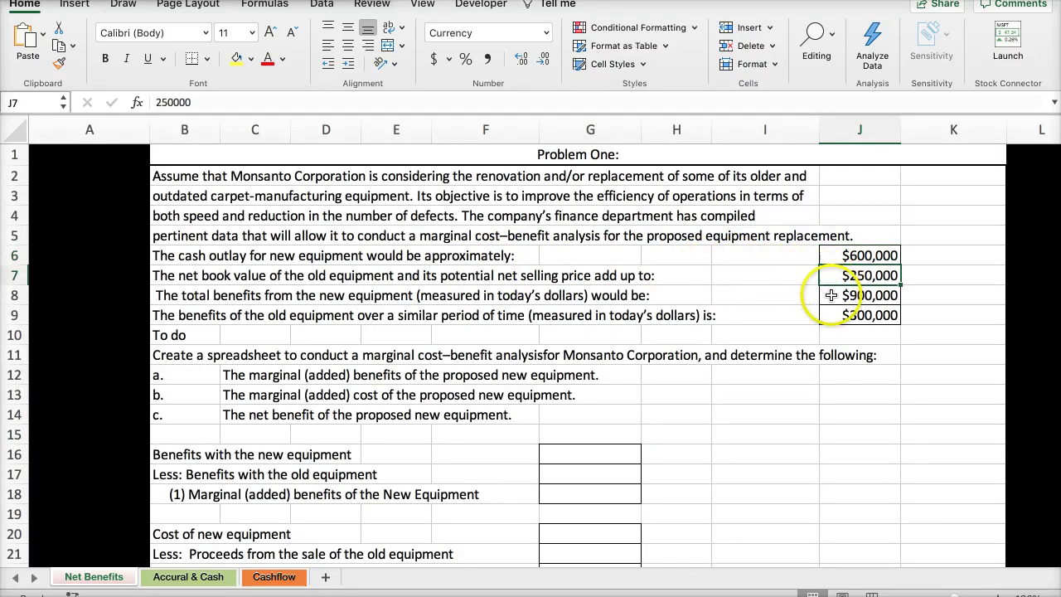
left_click(832, 296)
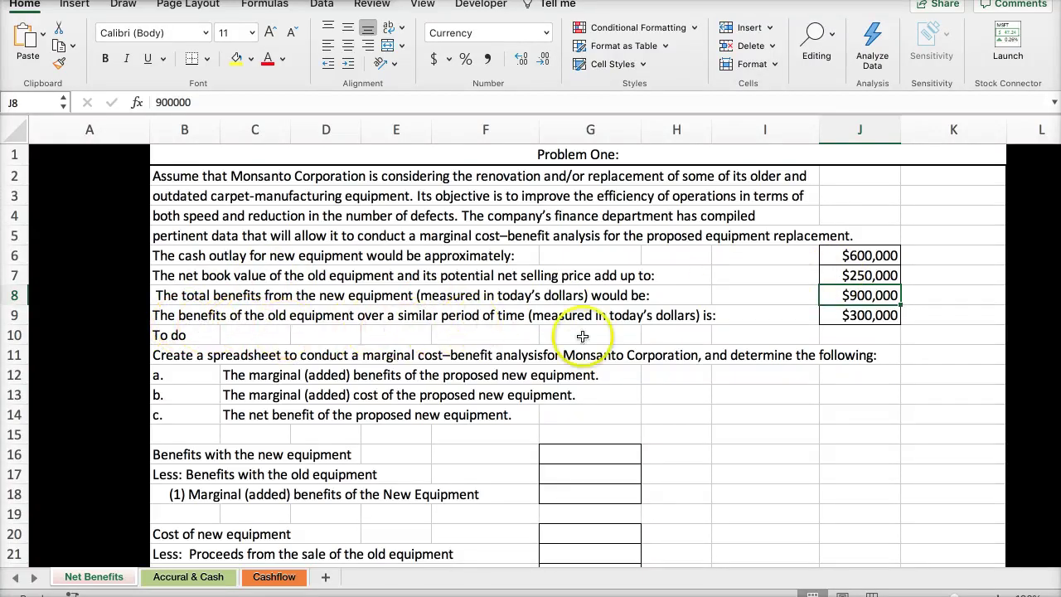
left_click(847, 316)
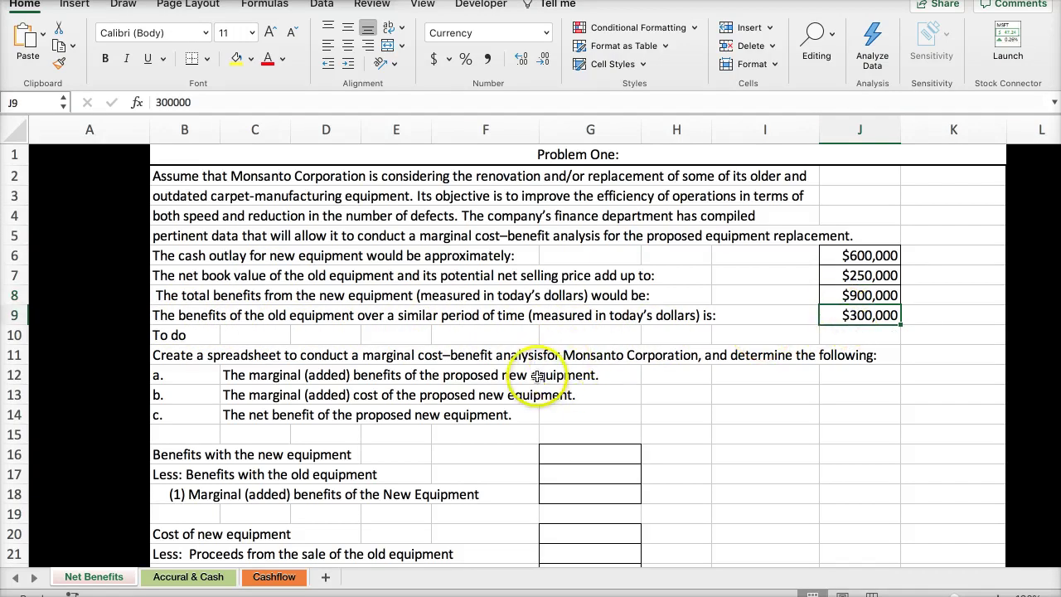
scroll(531, 374, "down", 1)
scroll(531, 373, "down", 3)
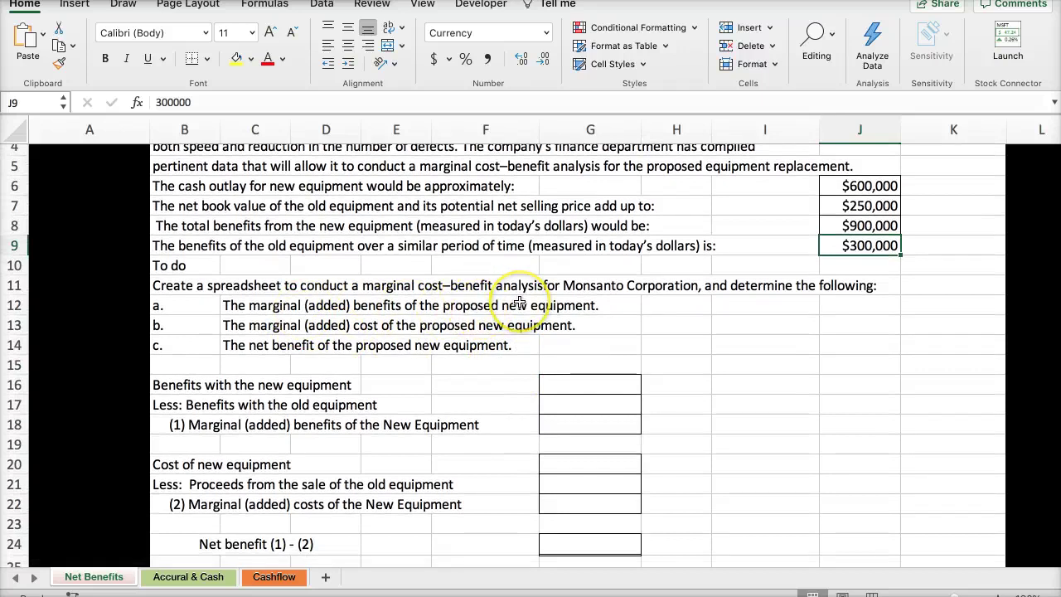
Step: Insert the missing space between 'analysis' and 'for' in the B11 task sentence
left_click(464, 284)
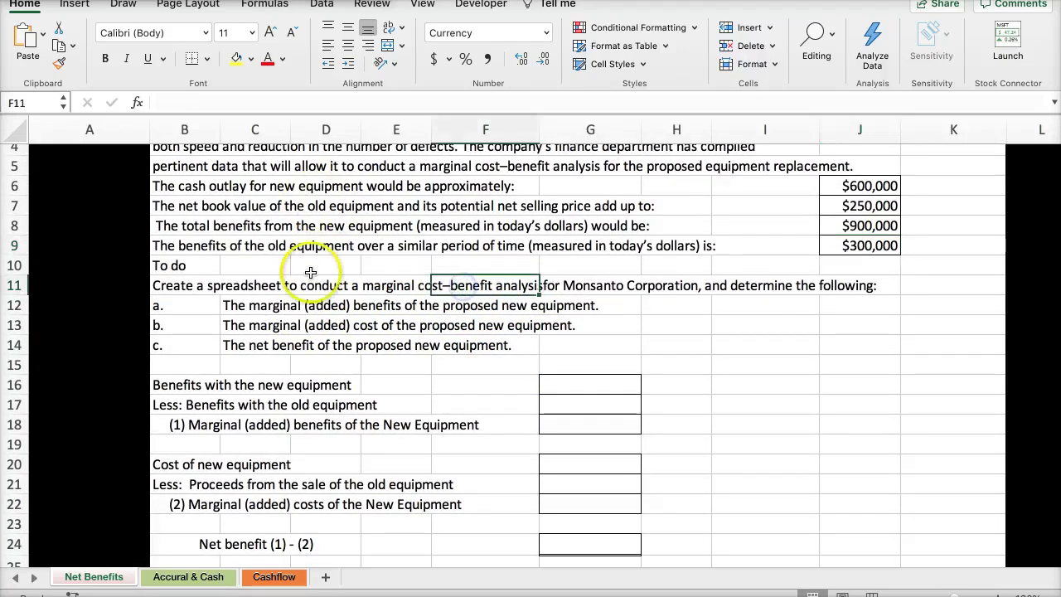
left_click(193, 288)
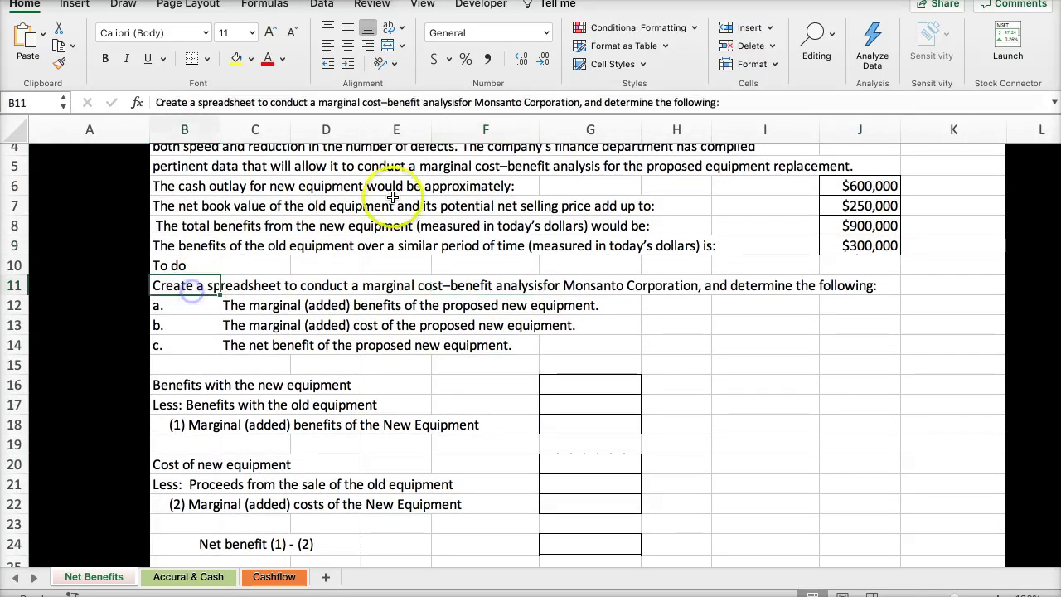
left_click(458, 102)
left_click(447, 253)
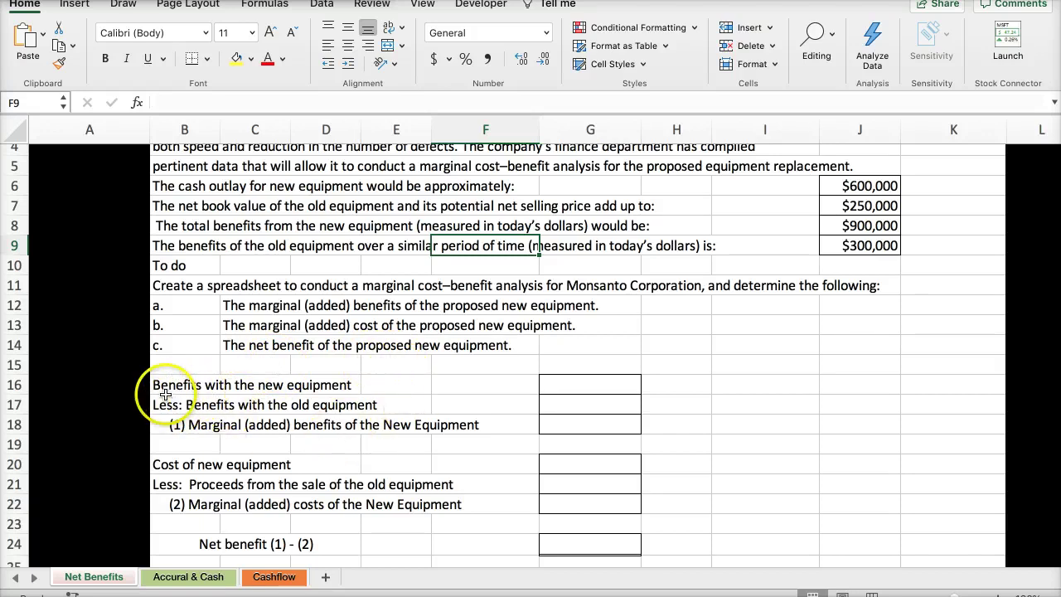
Step: Link G16 to J8 ($900,000) and G17 to J9 (300,000)
left_click(559, 385)
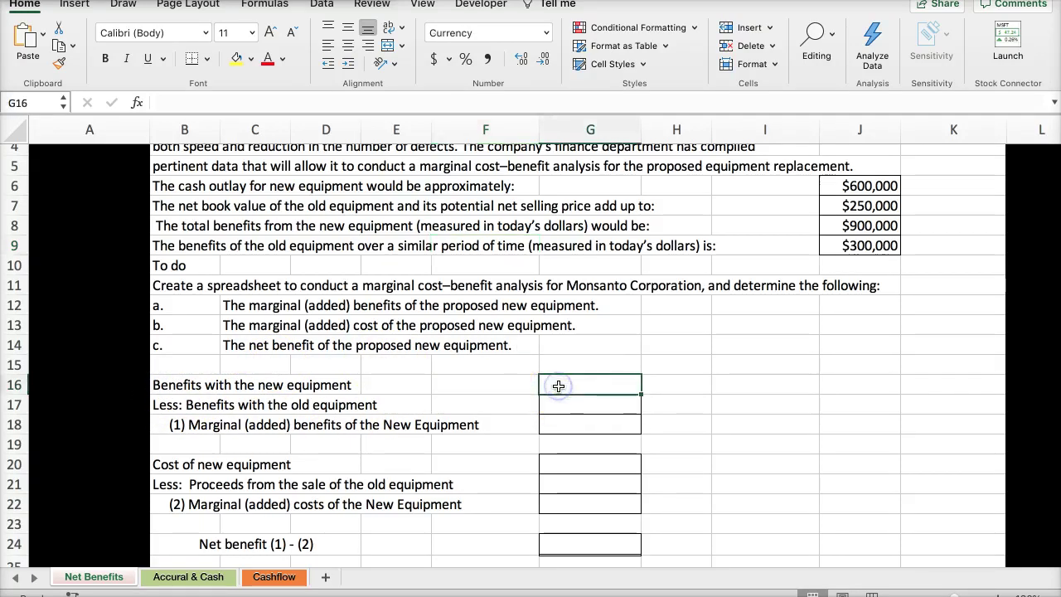
type("=")
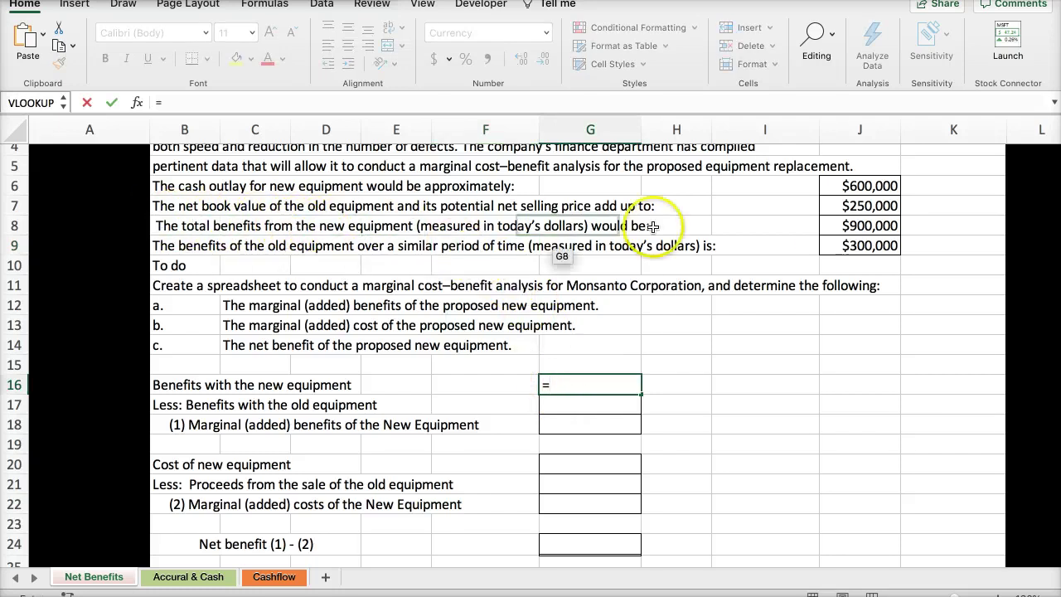
left_click(830, 227)
key("Return")
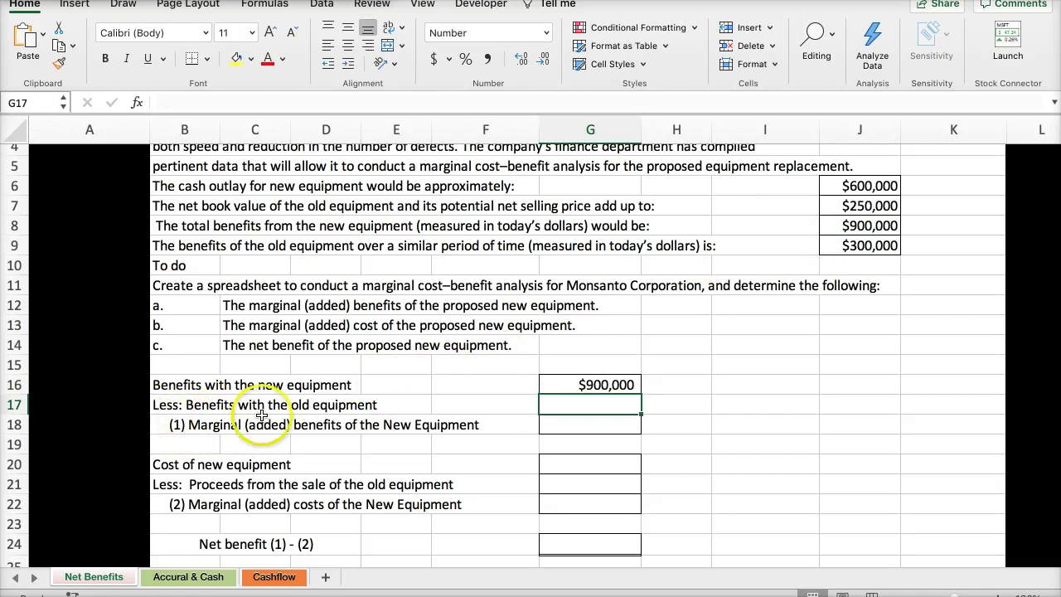
type("=")
left_click(838, 254)
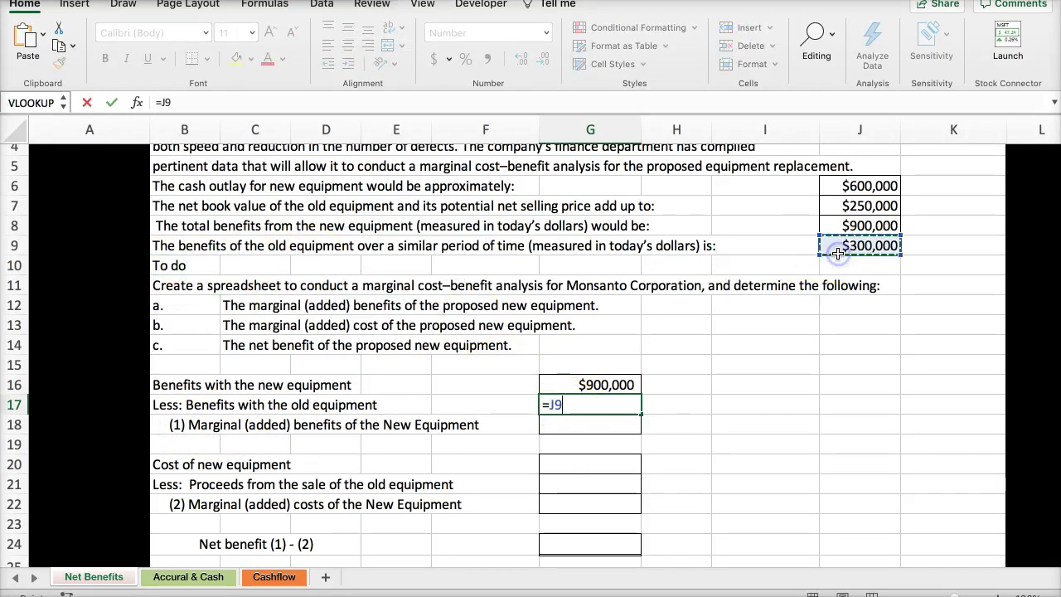
key("Return")
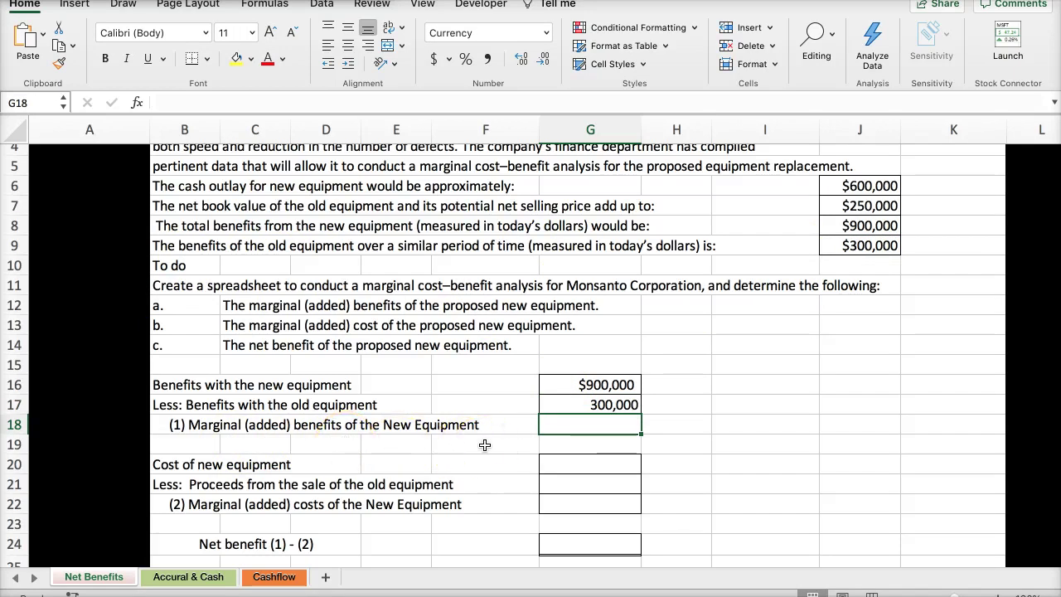
Step: Make G18 =G16-G17 so marginal benefits show $600,000
type("=")
left_click(563, 385)
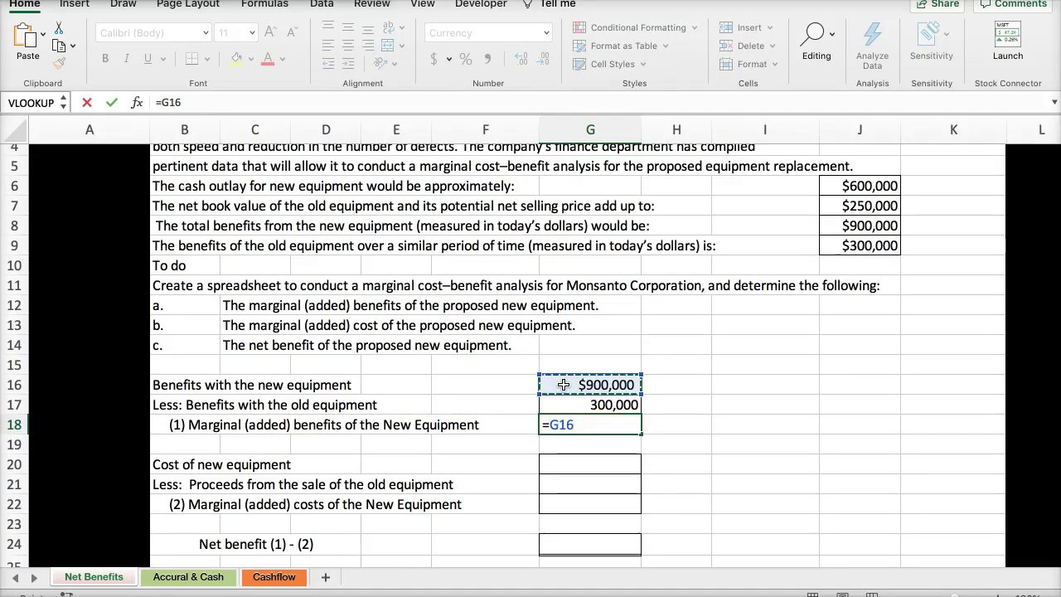
type("-")
left_click(560, 405)
key("Return")
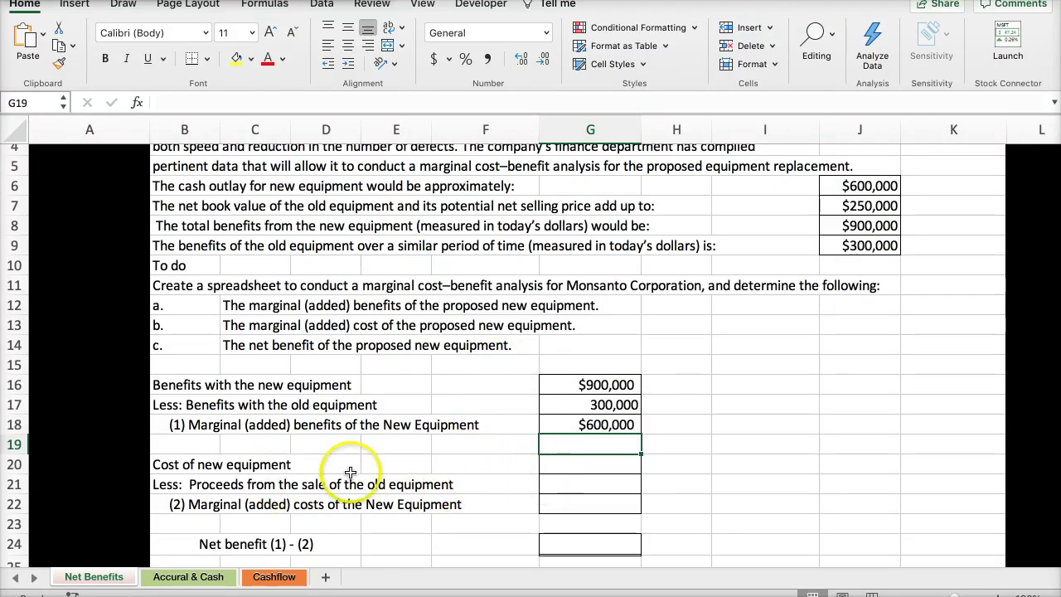
left_click(577, 469)
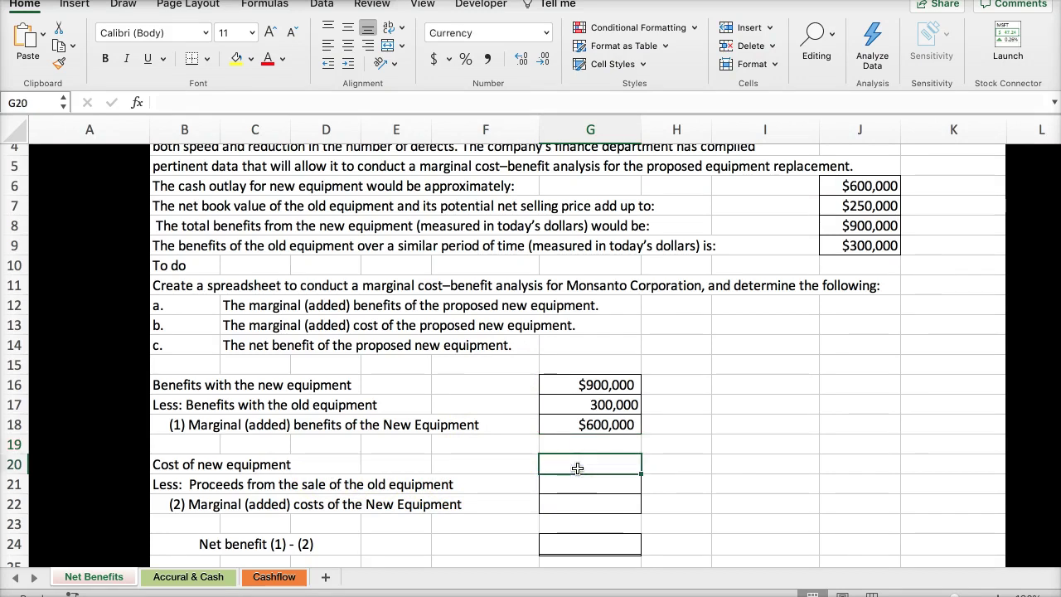
type("=")
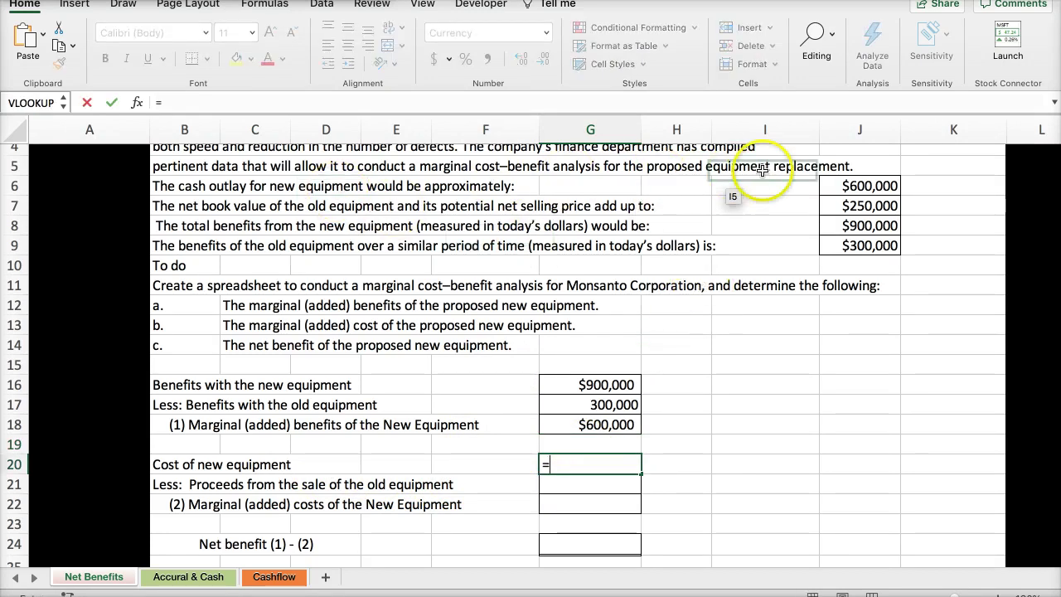
Step: Link G20 to J6 ($600,000) and G21 to J7 (250,000)
left_click(837, 184)
key("Return")
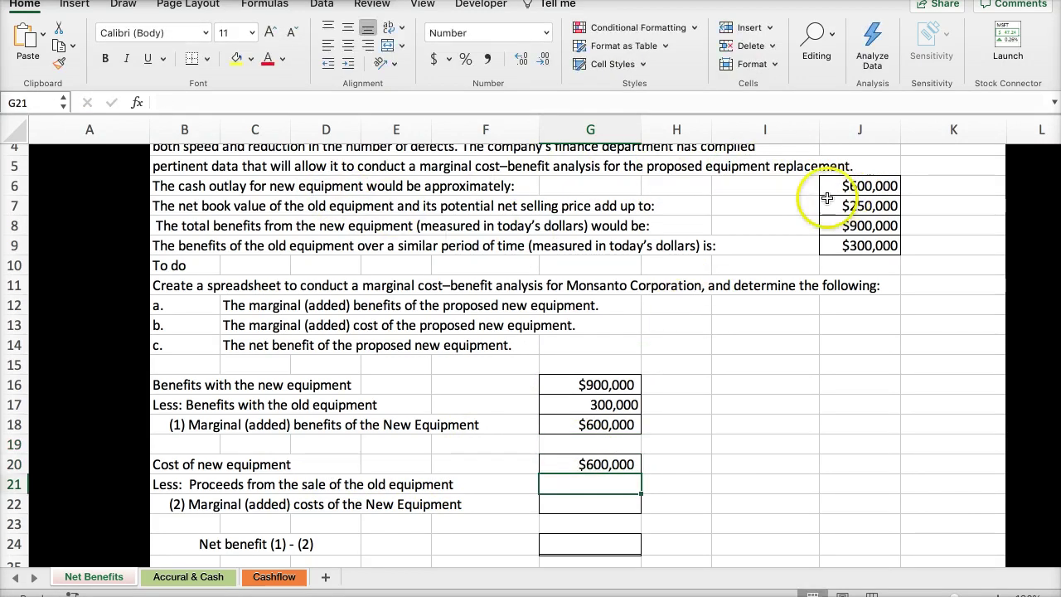
type("=")
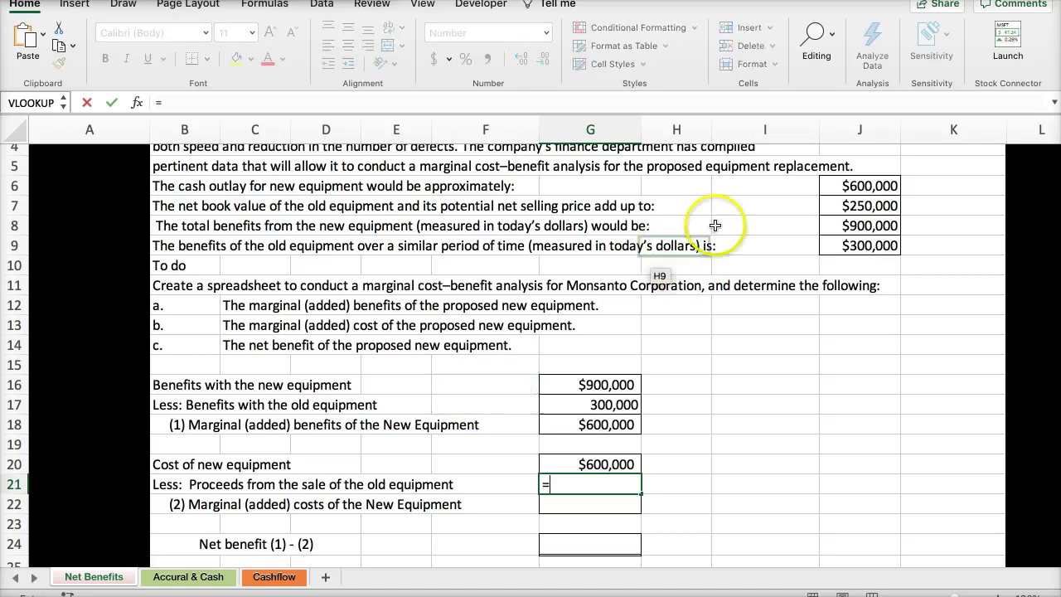
left_click(828, 203)
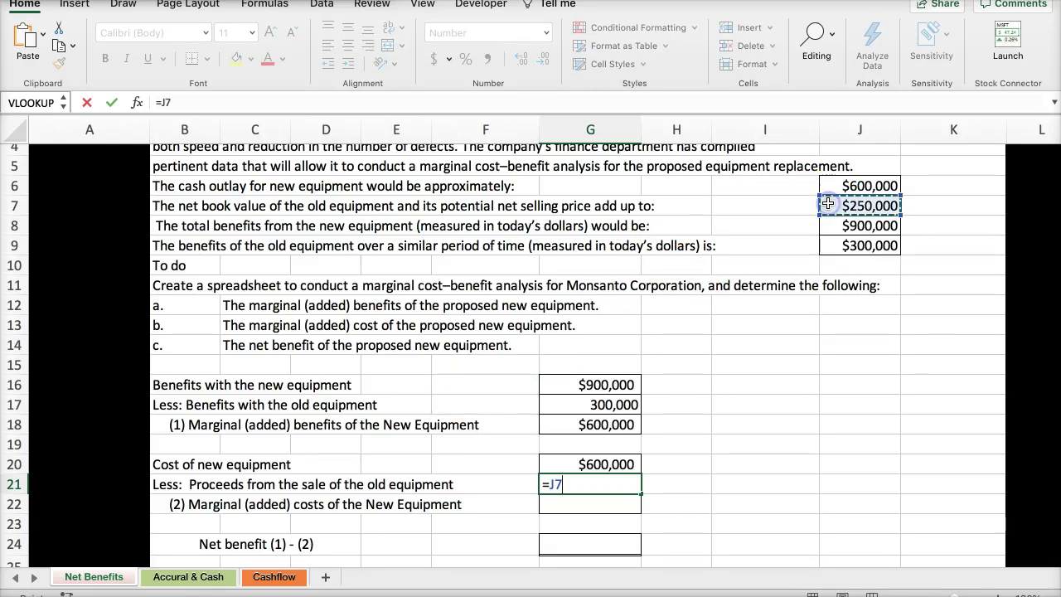
key("Return")
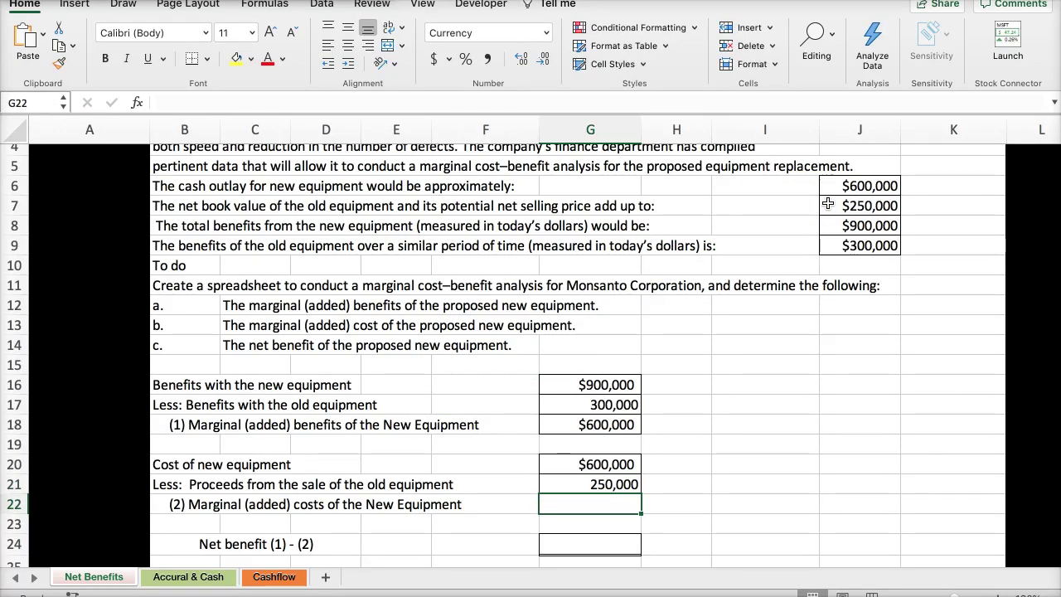
Step: Compute marginal costs in G22 as =G20-G21, giving $350,000
type("=")
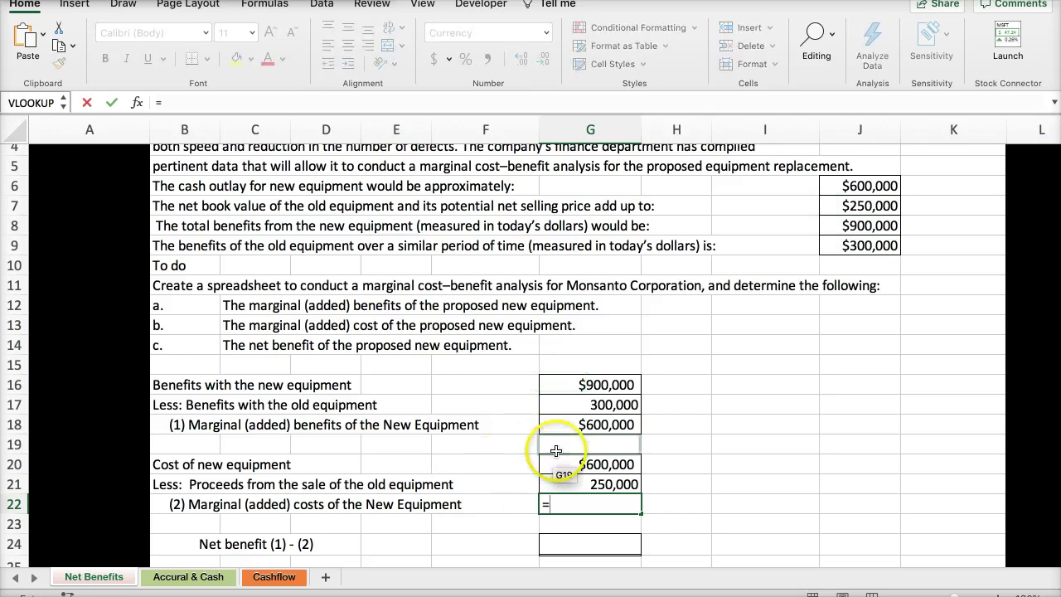
left_click(562, 461)
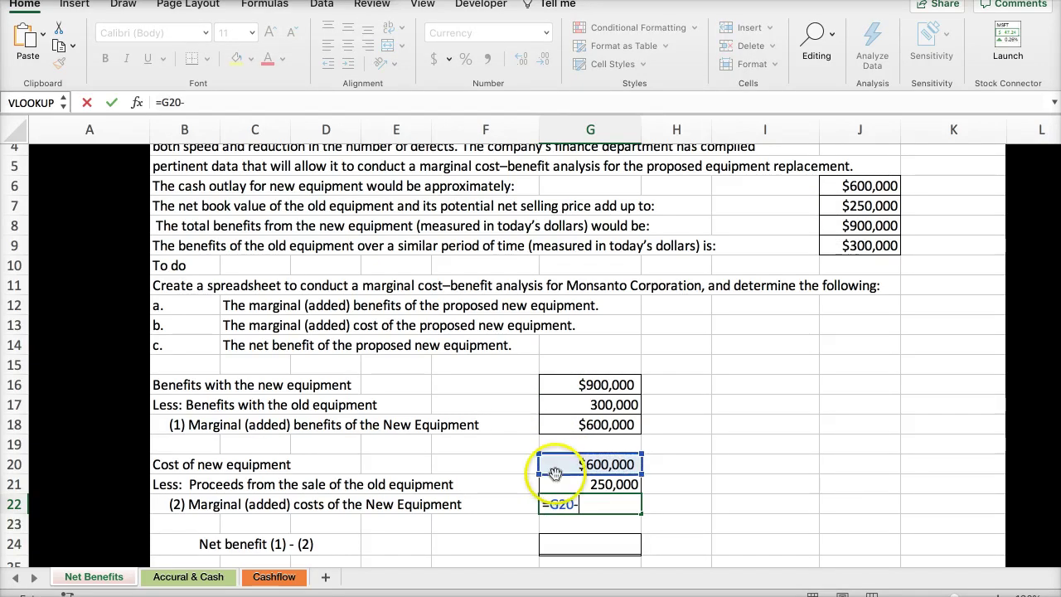
left_click(556, 483)
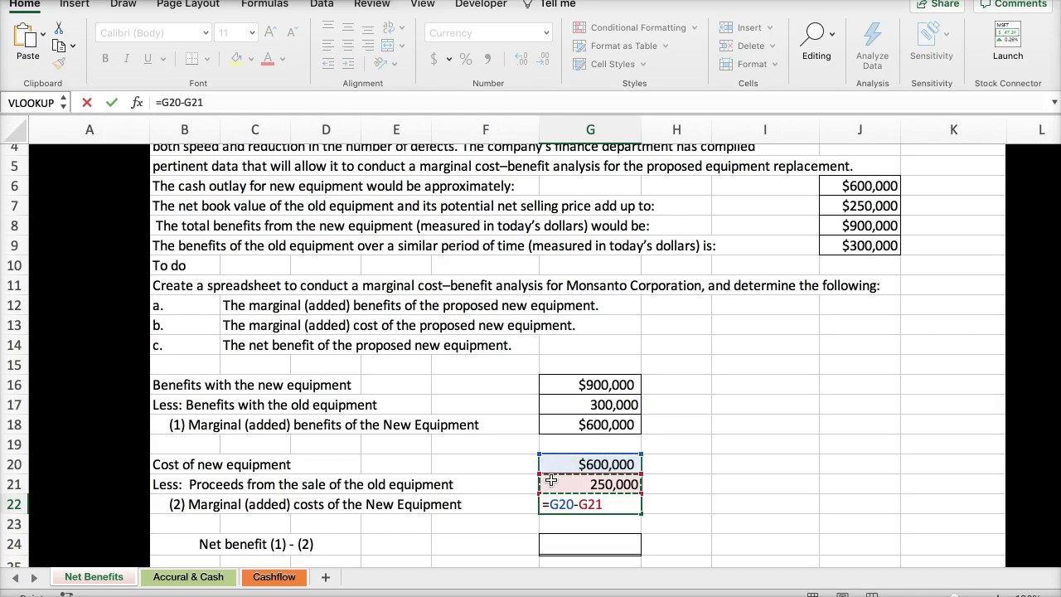
key("Return")
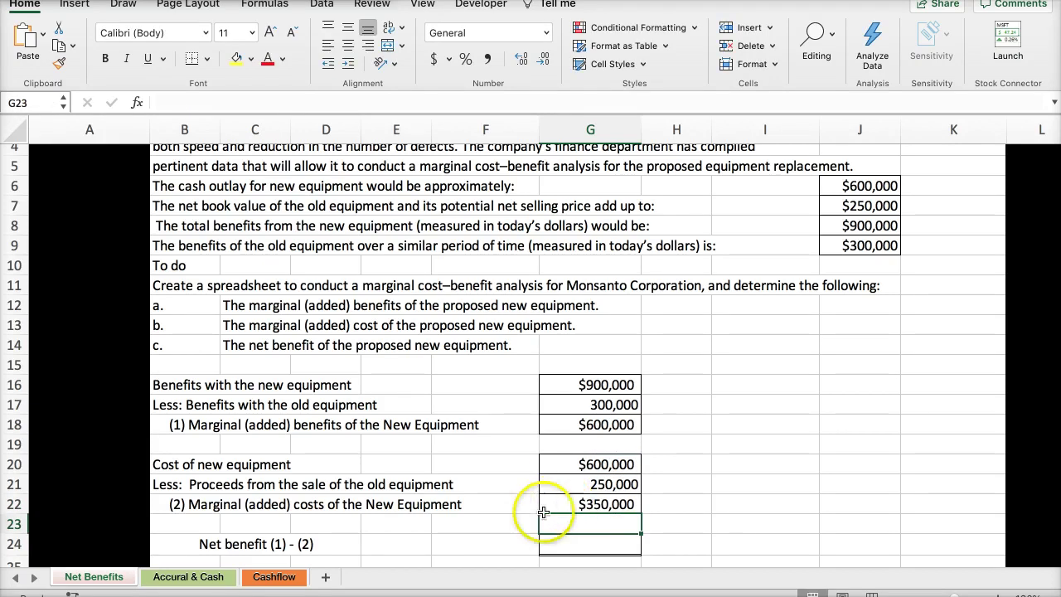
Step: Enter the net benefit in G24 as =G18-G22, showing $250,000
left_click(566, 542)
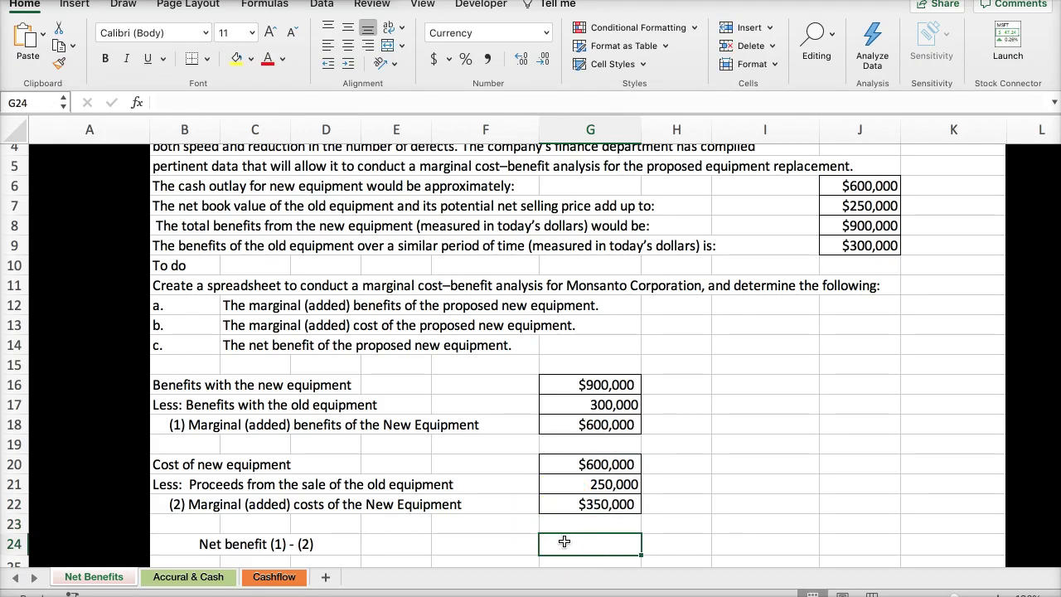
type("=")
left_click(568, 424)
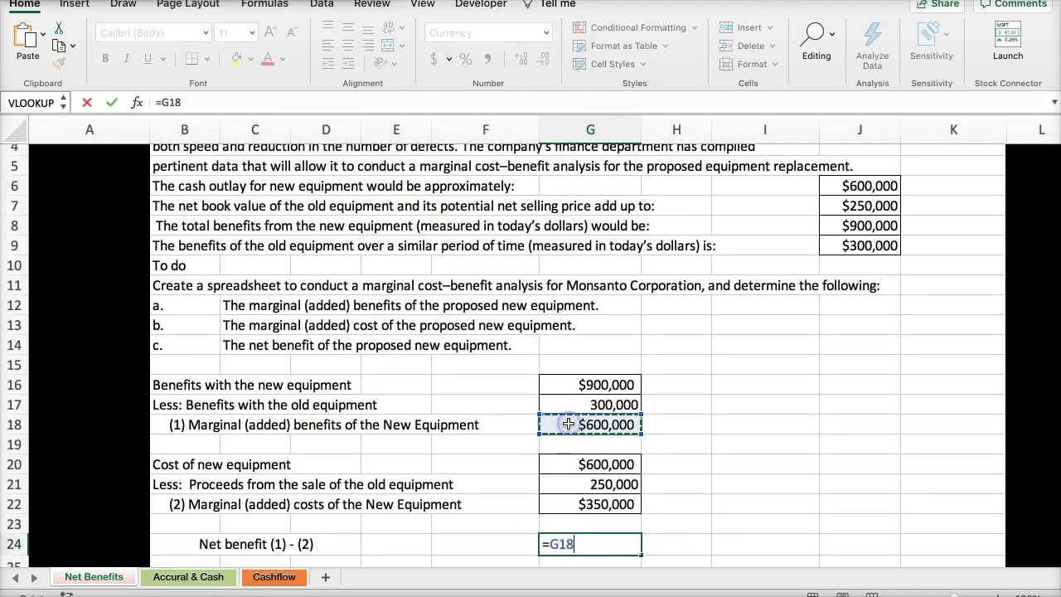
type("-")
left_click(579, 503)
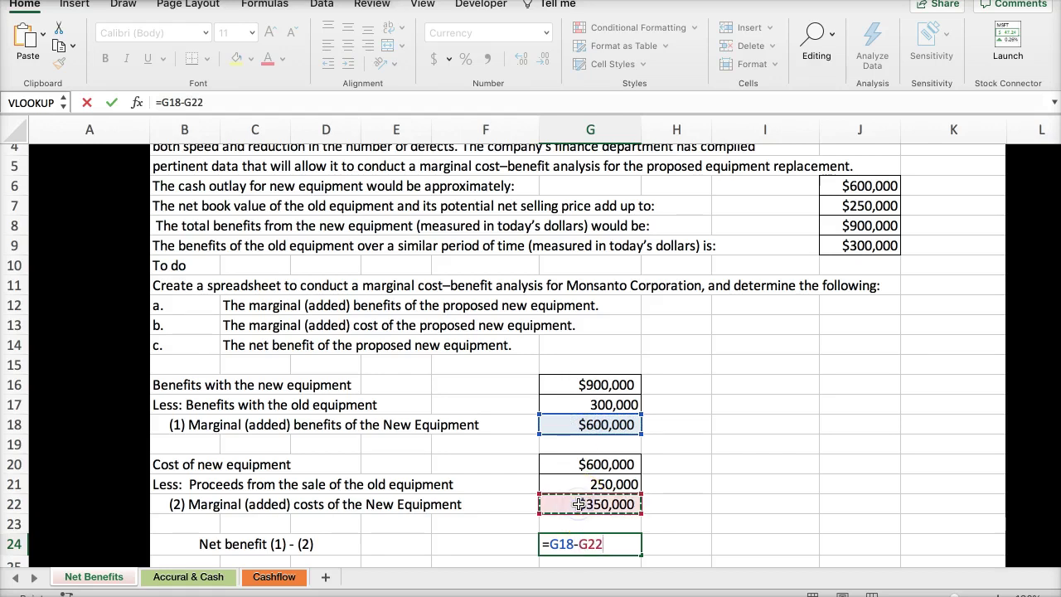
key("Return")
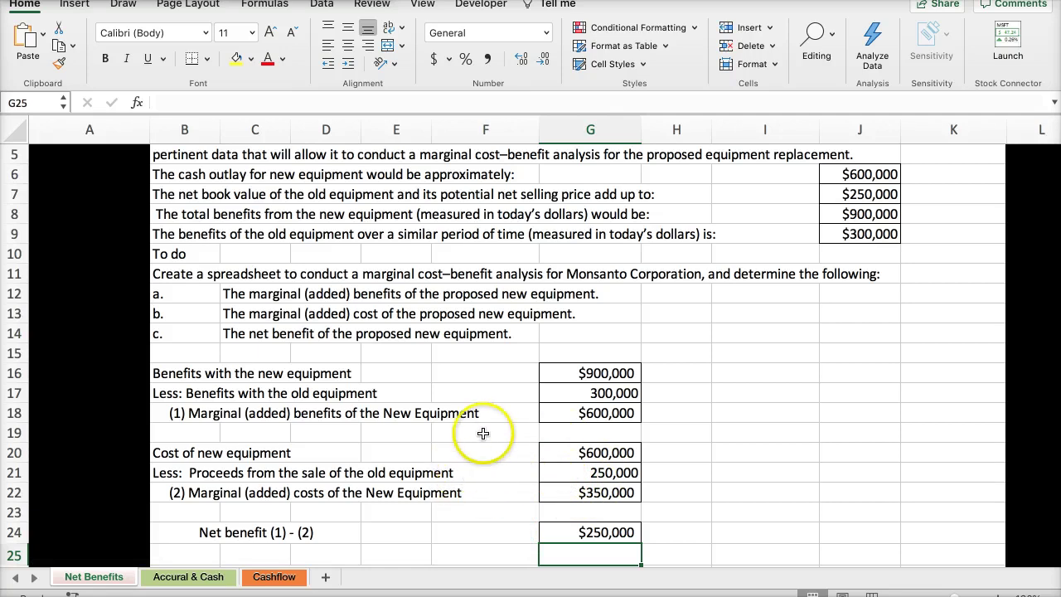
scroll(464, 435, "down", 5)
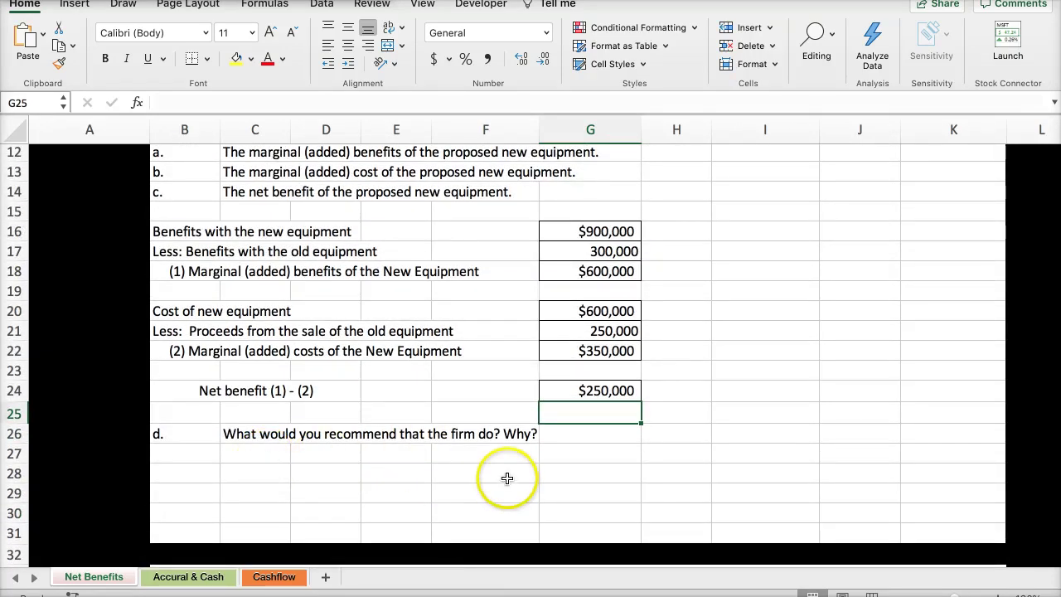
scroll(519, 480, "up", 2)
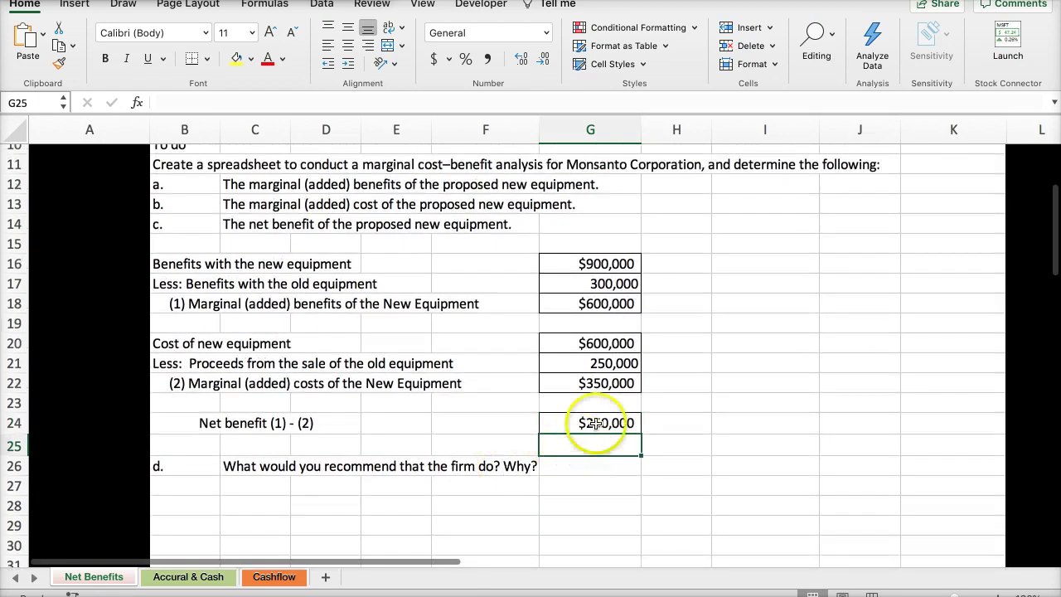
scroll(538, 435, "up", 5)
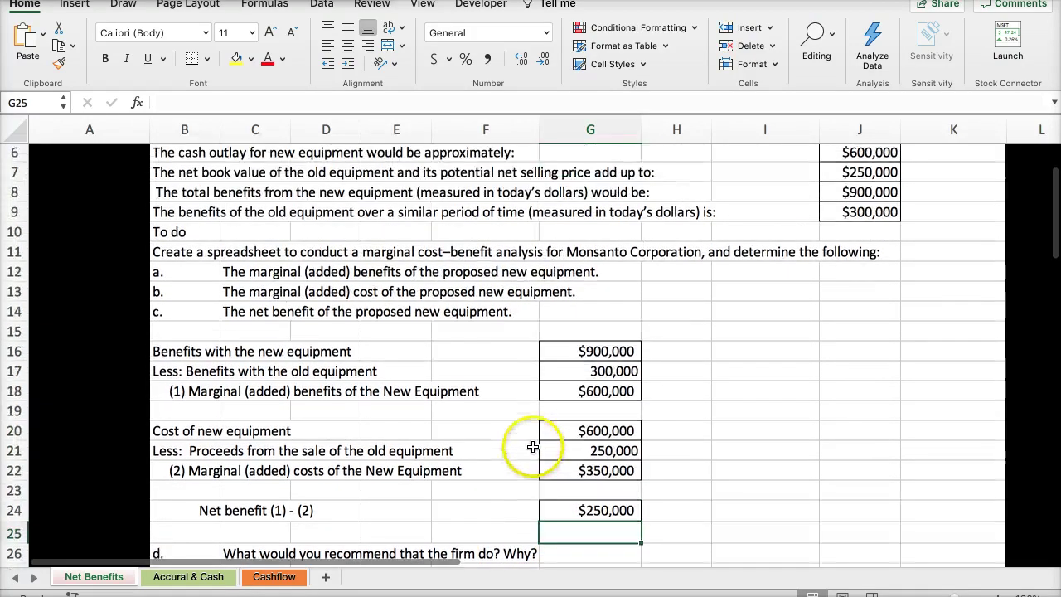
scroll(480, 381, "down", 10)
scroll(492, 389, "down", 10)
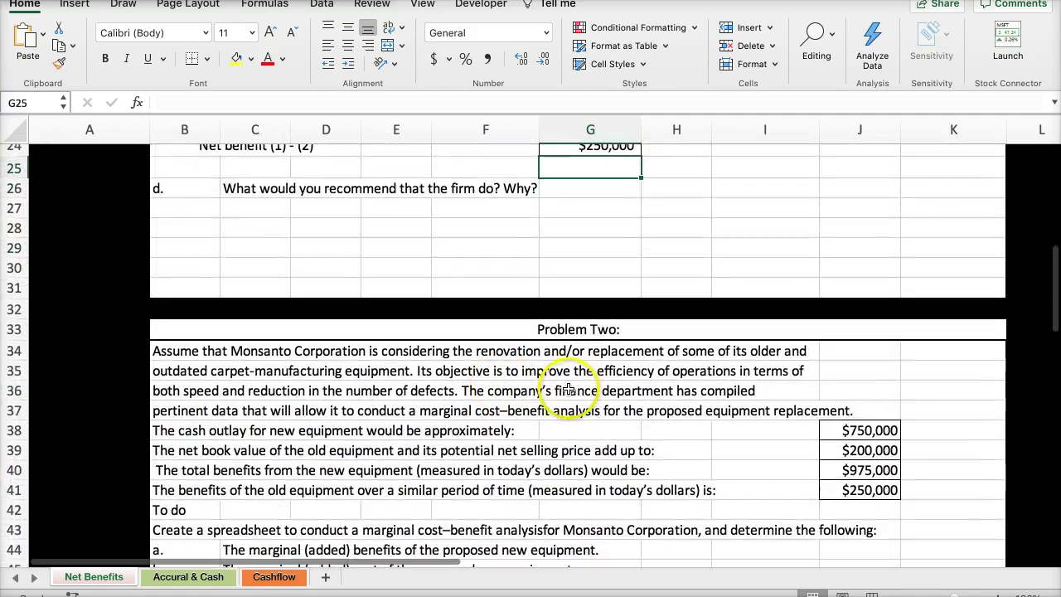
scroll(565, 390, "down", 6)
scroll(564, 388, "up", 9)
scroll(563, 390, "up", 15)
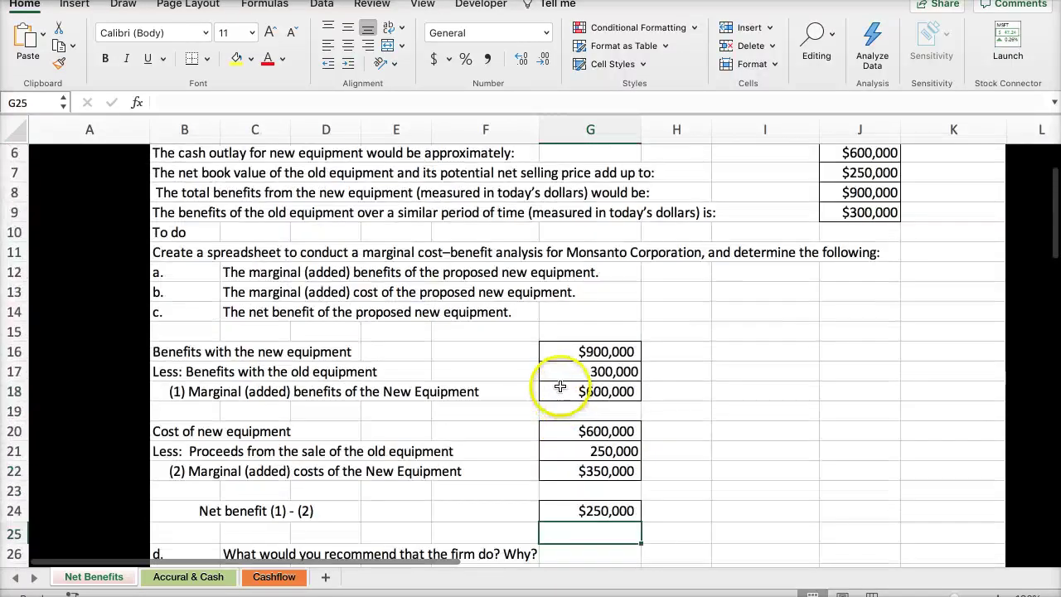
mouse_move(522, 590)
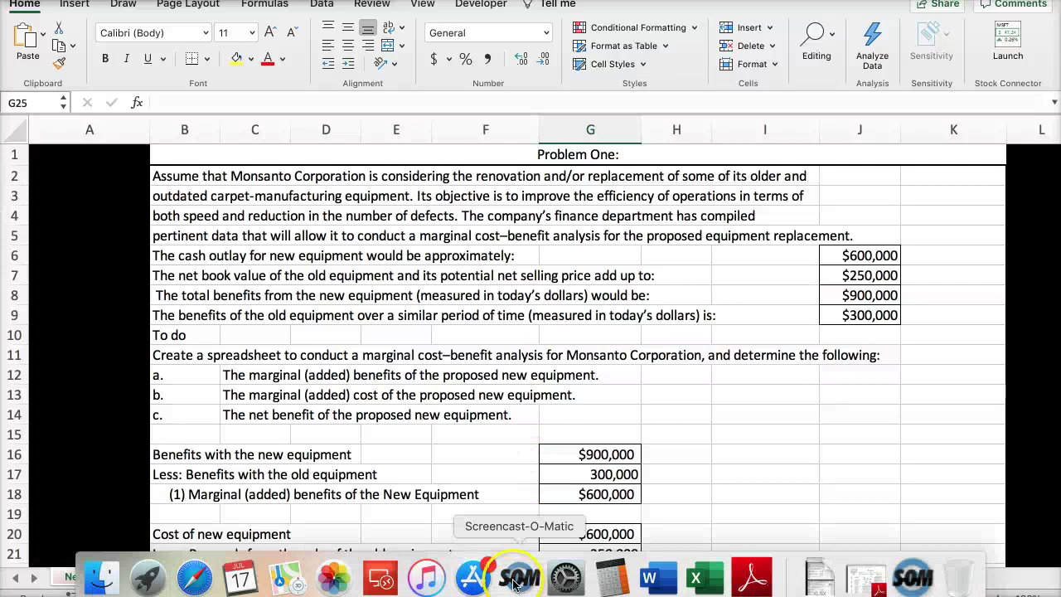
right_click(194, 584)
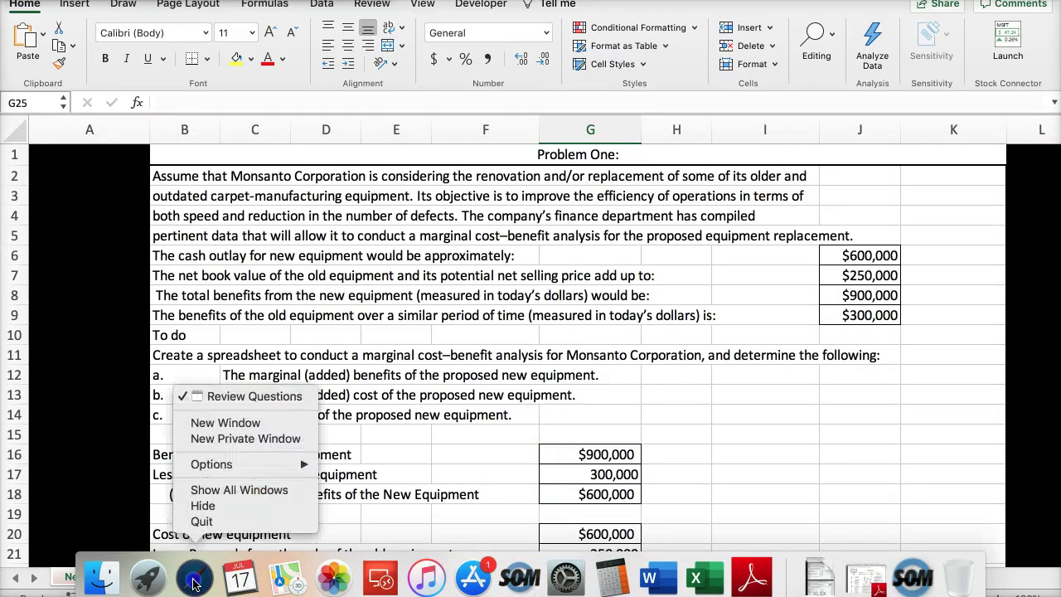
left_click(194, 584)
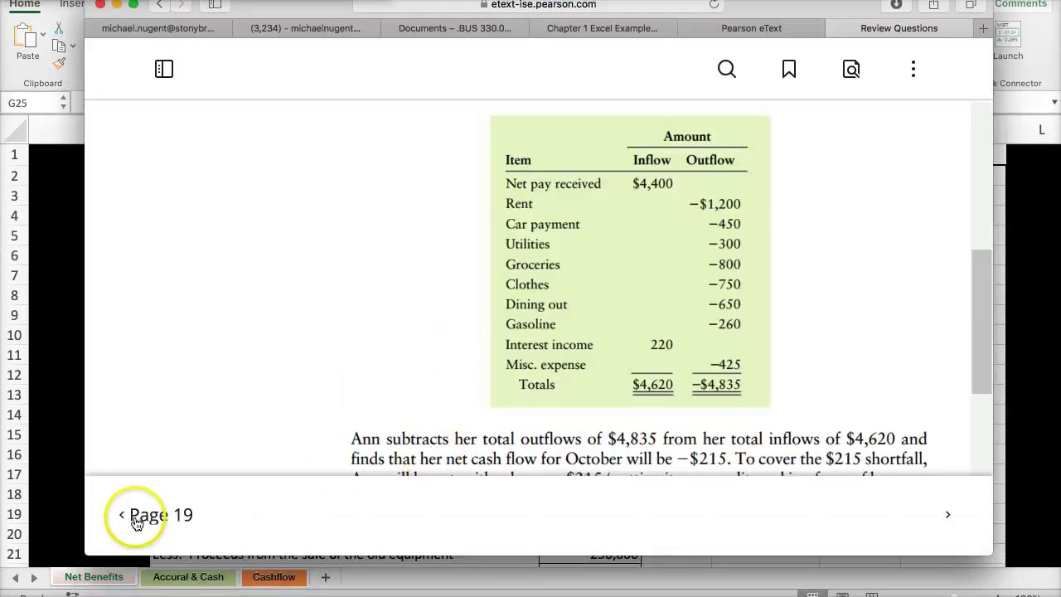
left_click(135, 520)
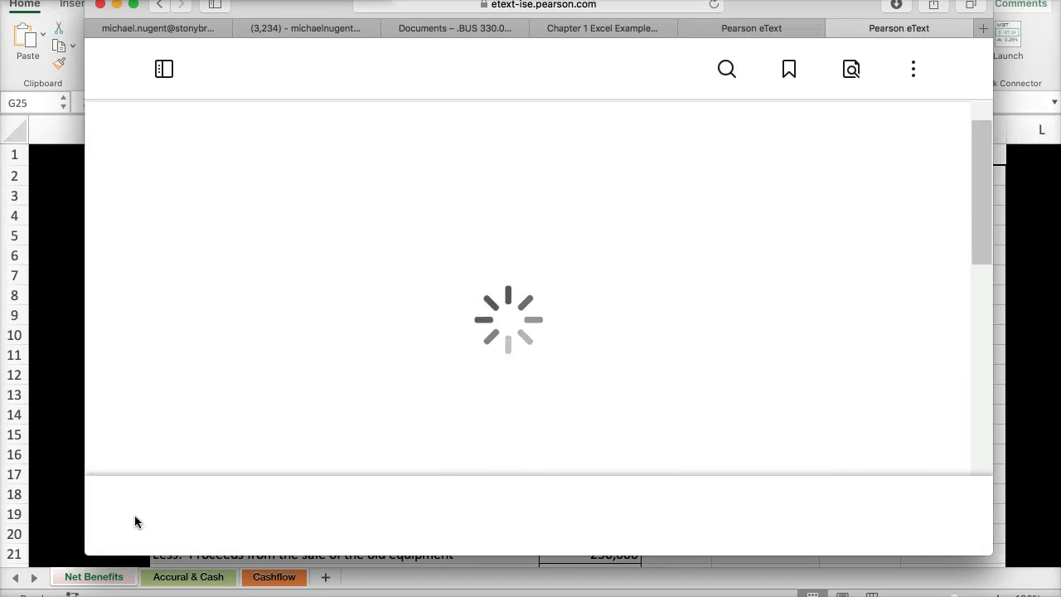
left_click(135, 519)
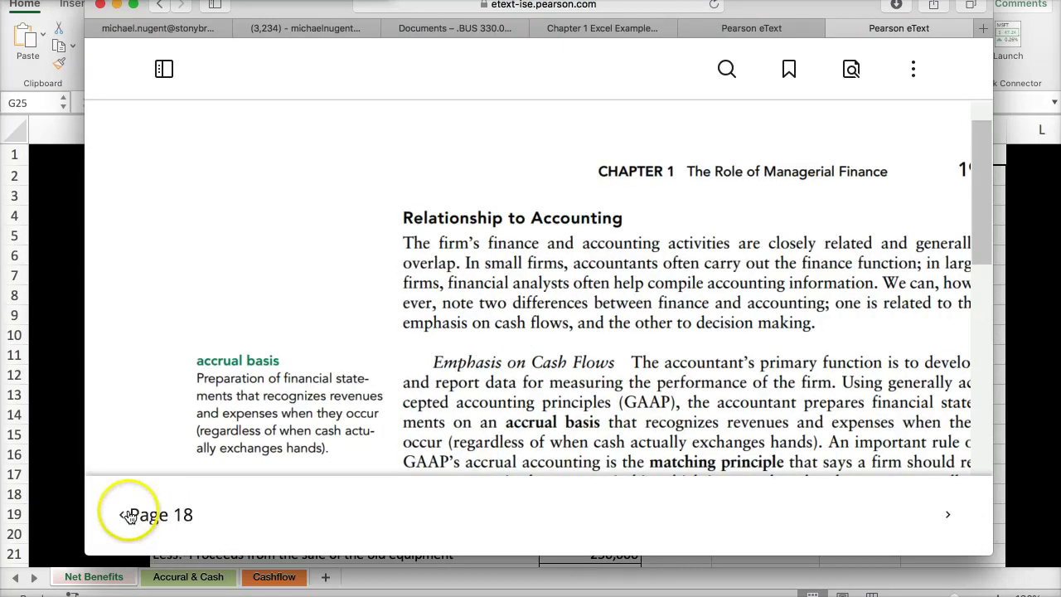
scroll(353, 265, "down", 10)
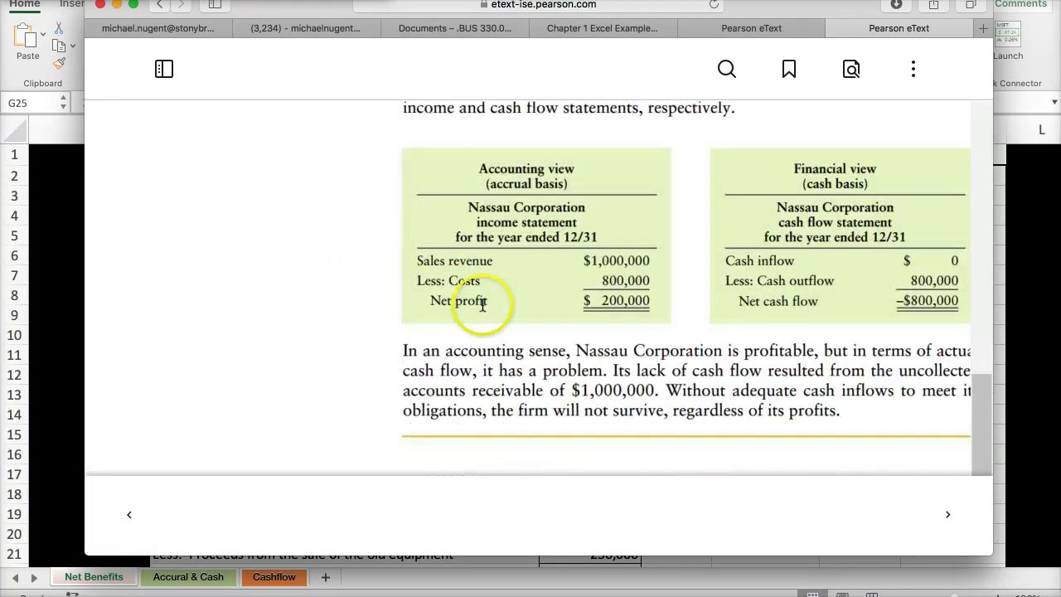
left_click(139, 515)
left_click(358, 297)
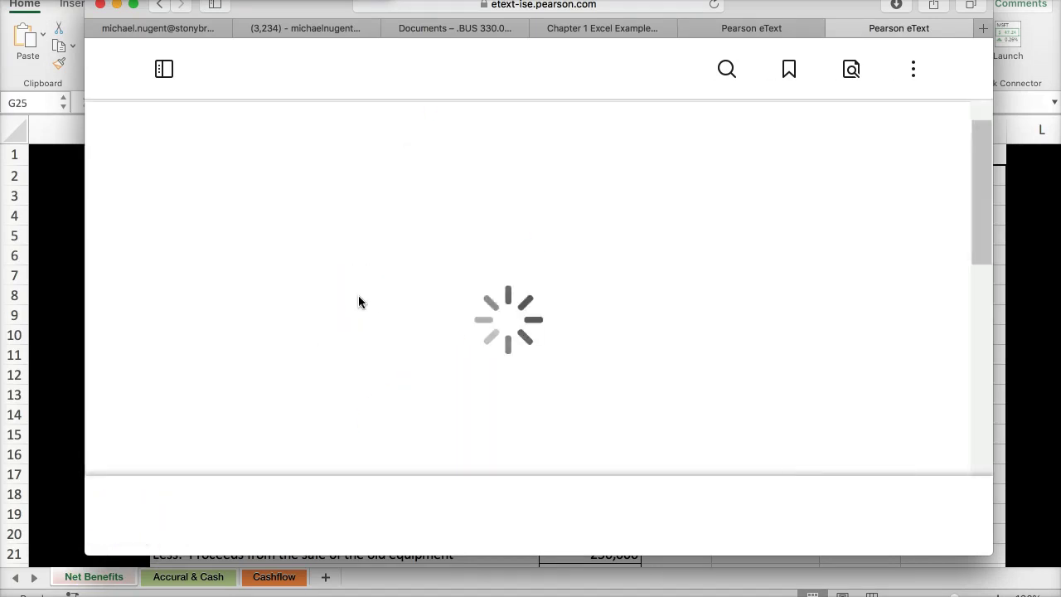
scroll(390, 308, "down", 15)
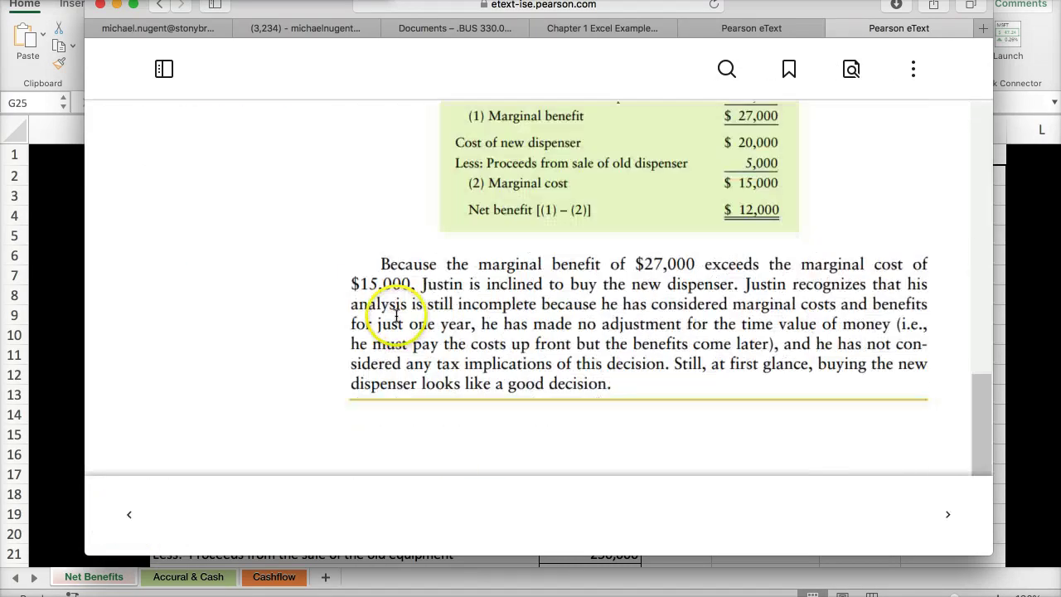
scroll(400, 316, "up", 5)
scroll(492, 360, "down", 2)
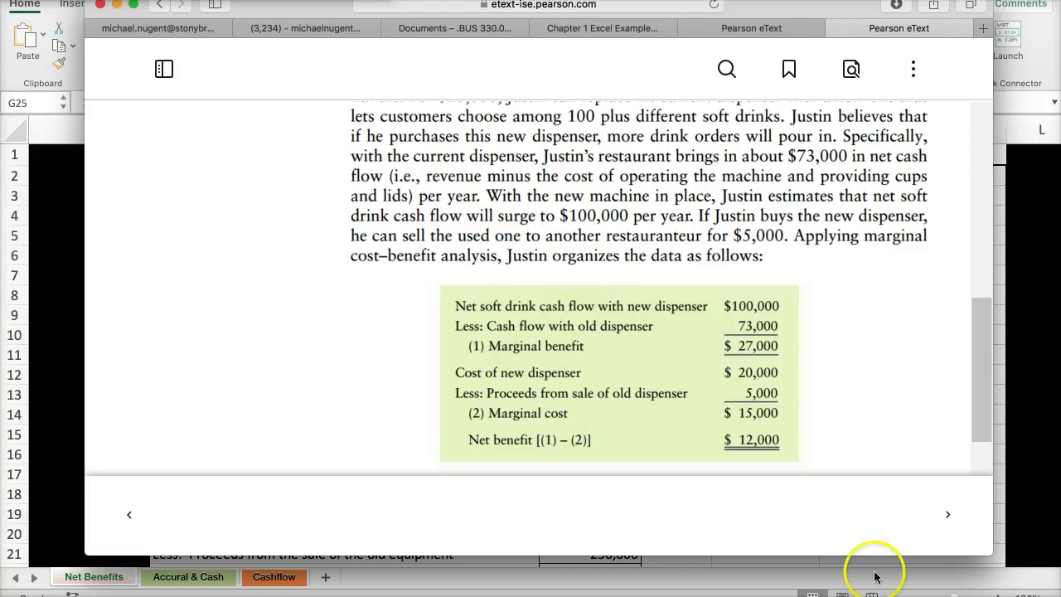
left_click(953, 515)
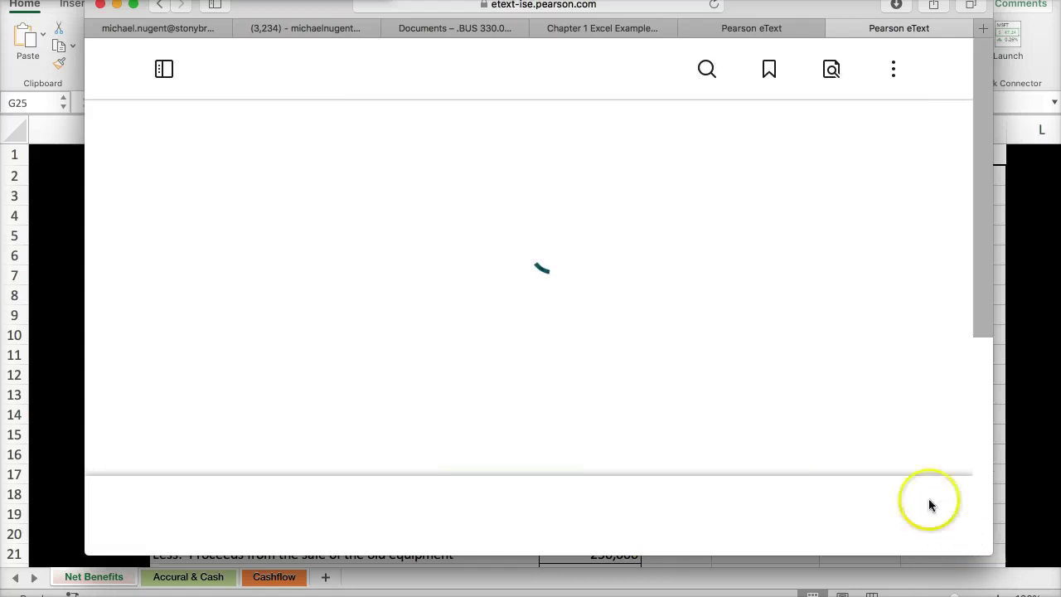
scroll(613, 283, "down", 15)
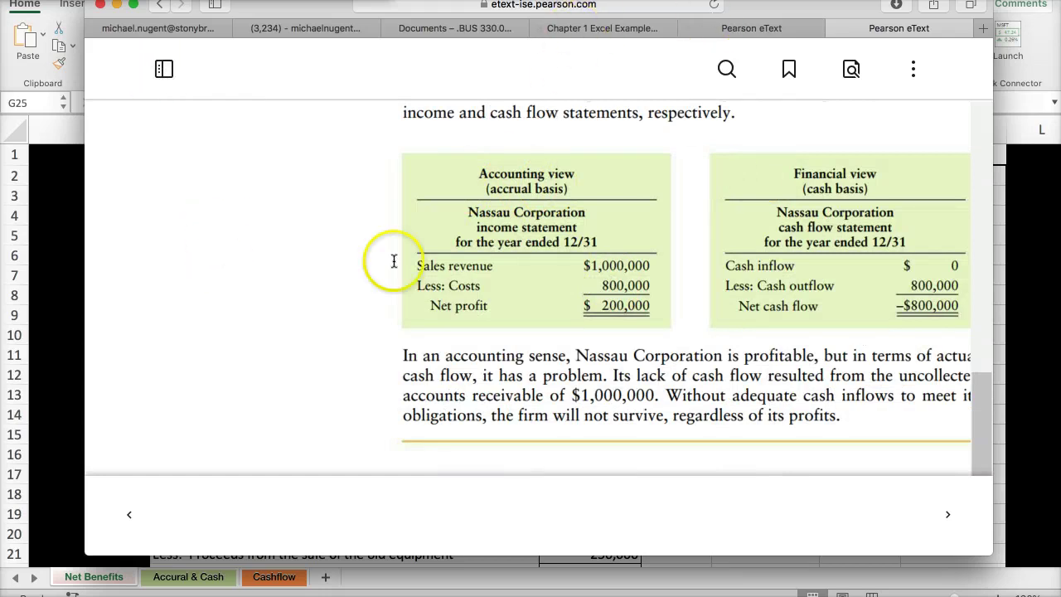
left_click(62, 474)
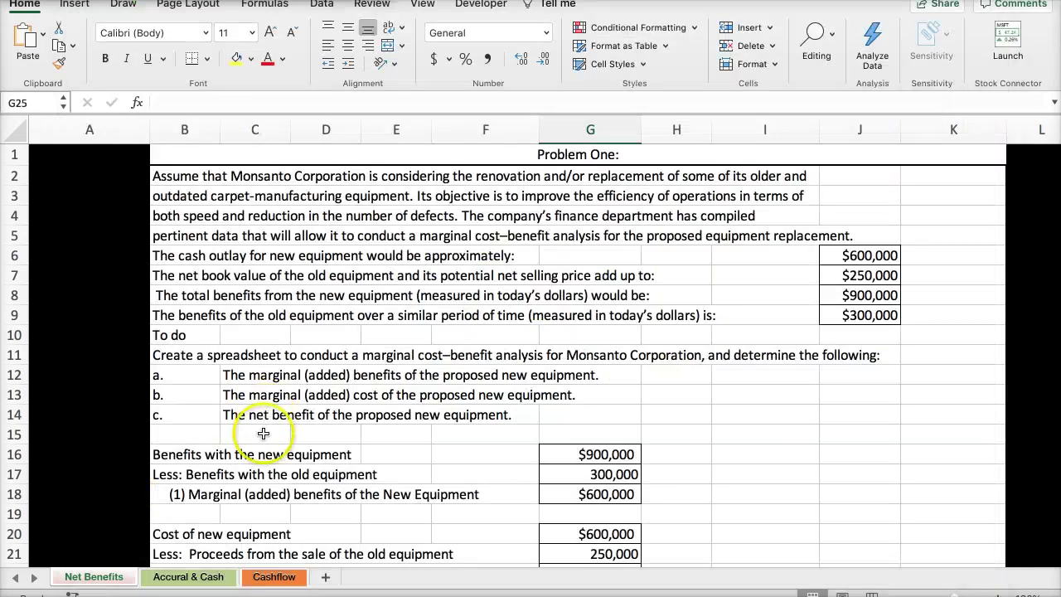
Step: Switch to the Accural & Cash sheet and zoom in on its tables
left_click(175, 577)
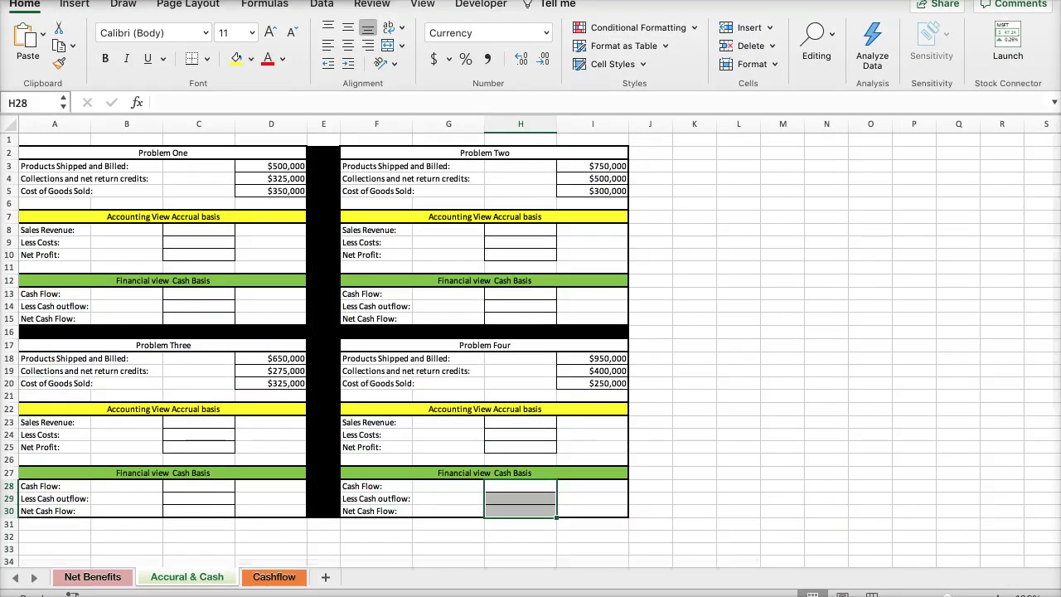
scroll(530, 340, "up", 3)
scroll(635, 402, "down", 10)
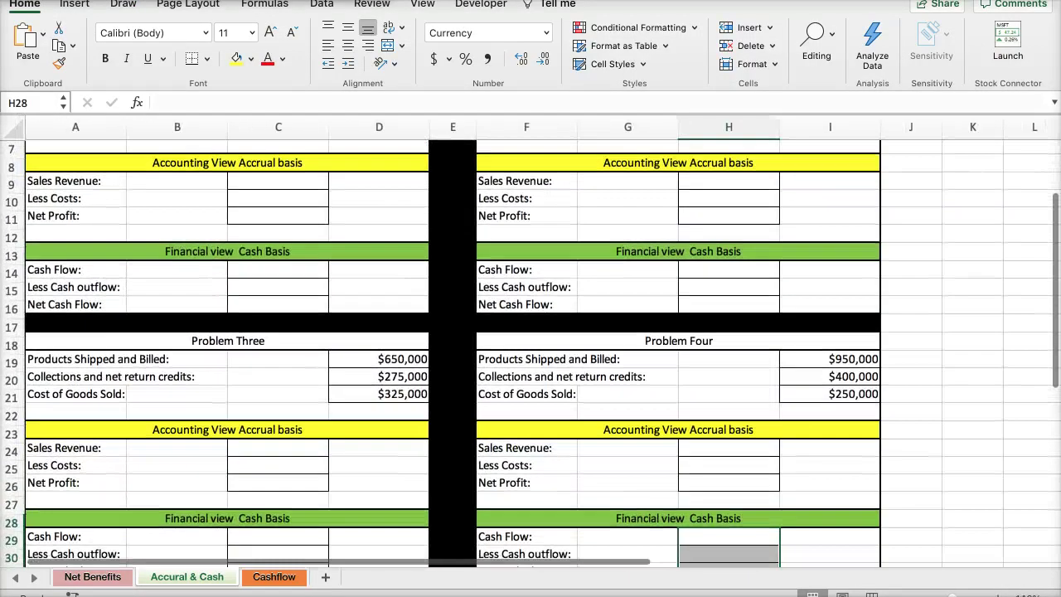
scroll(382, 329, "up", 3)
scroll(382, 329, "up", 3)
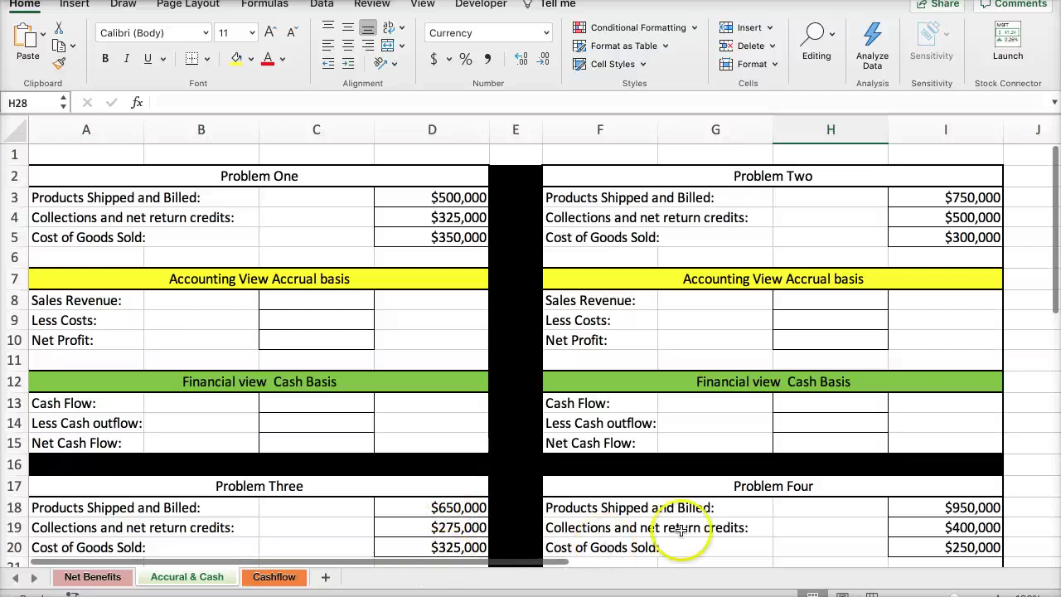
scroll(684, 344, "up", 3)
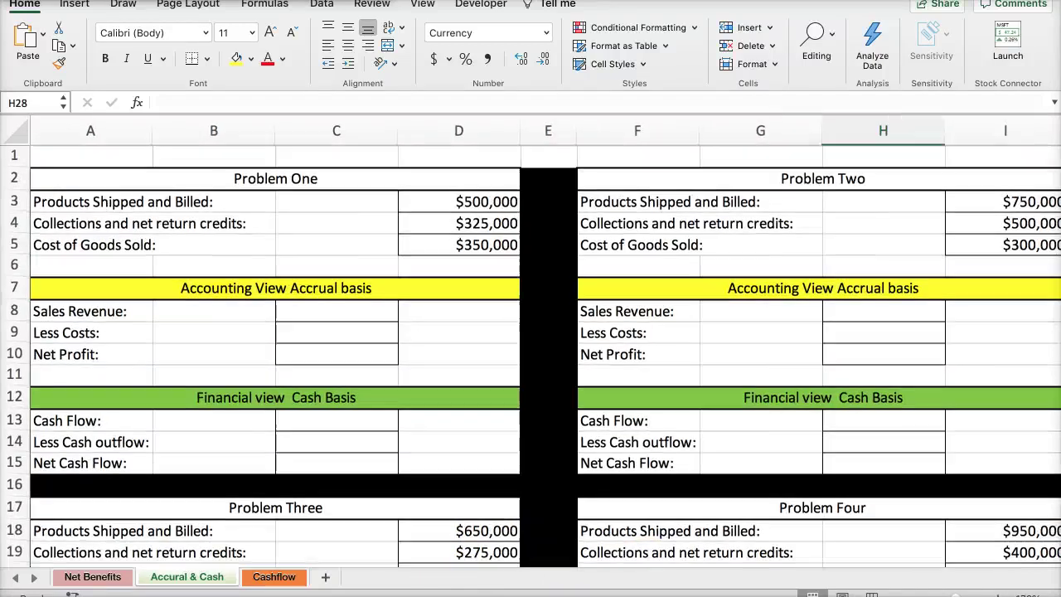
scroll(684, 344, "up", 2)
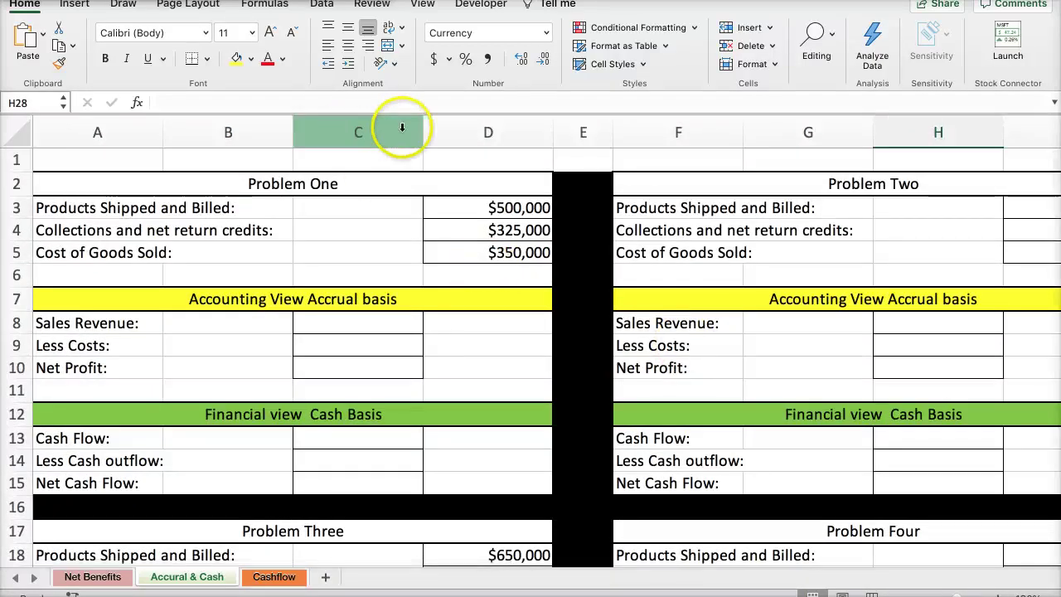
Step: Narrow columns C, B, G and H so the problem tables fit
left_click_drag(421, 130, 393, 130)
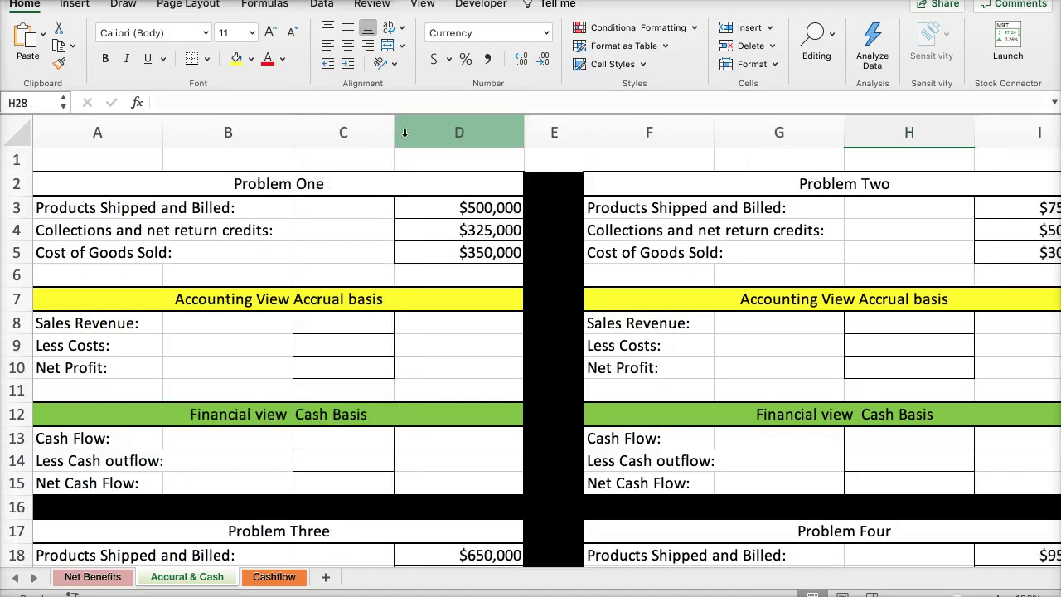
left_click_drag(296, 130, 282, 133)
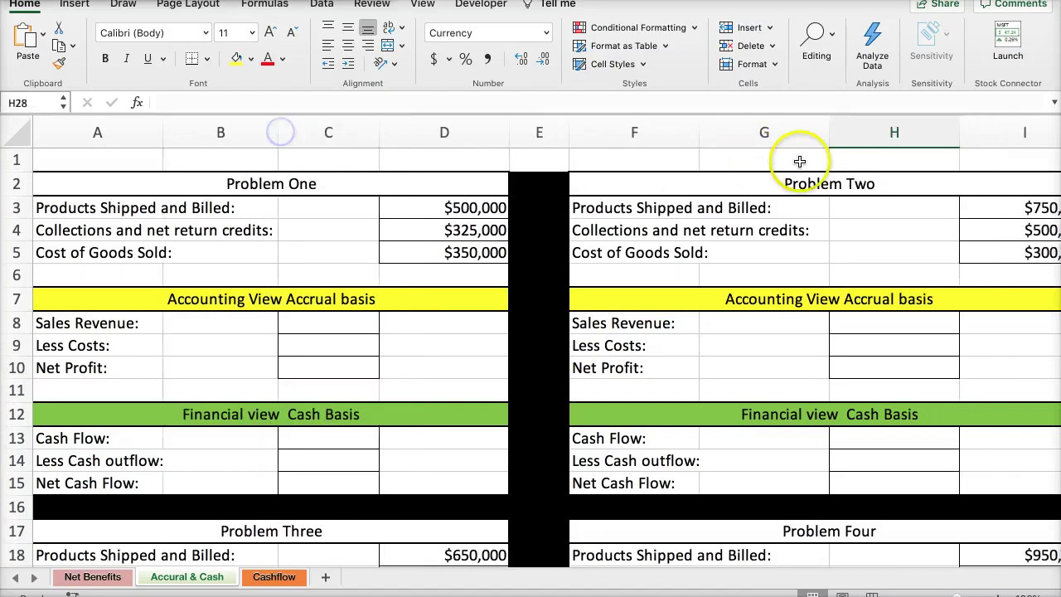
left_click(811, 136)
left_click_drag(828, 134, 812, 134)
left_click_drag(945, 134, 915, 134)
Step: Review Problem One's $500,000 billed, $325,000 collected and $350,000 cost-of-goods figures
left_click(256, 260)
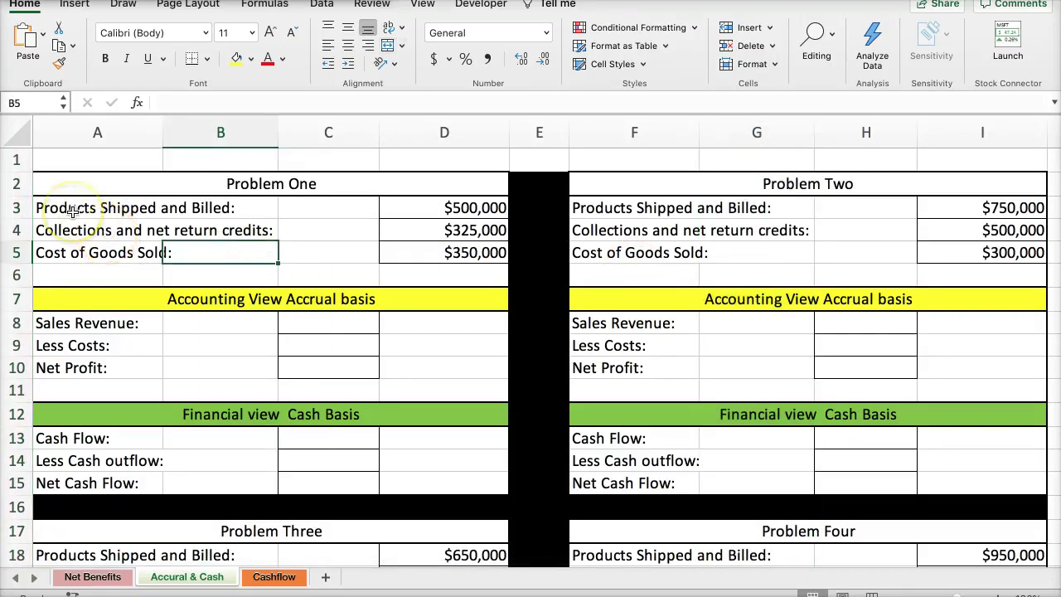
left_click(412, 209)
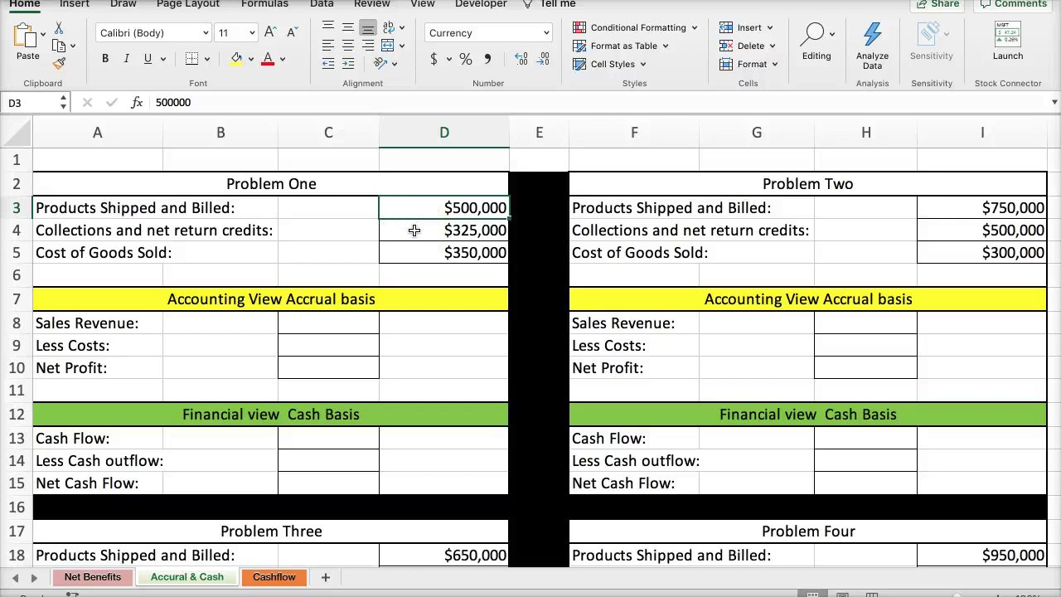
left_click(413, 230)
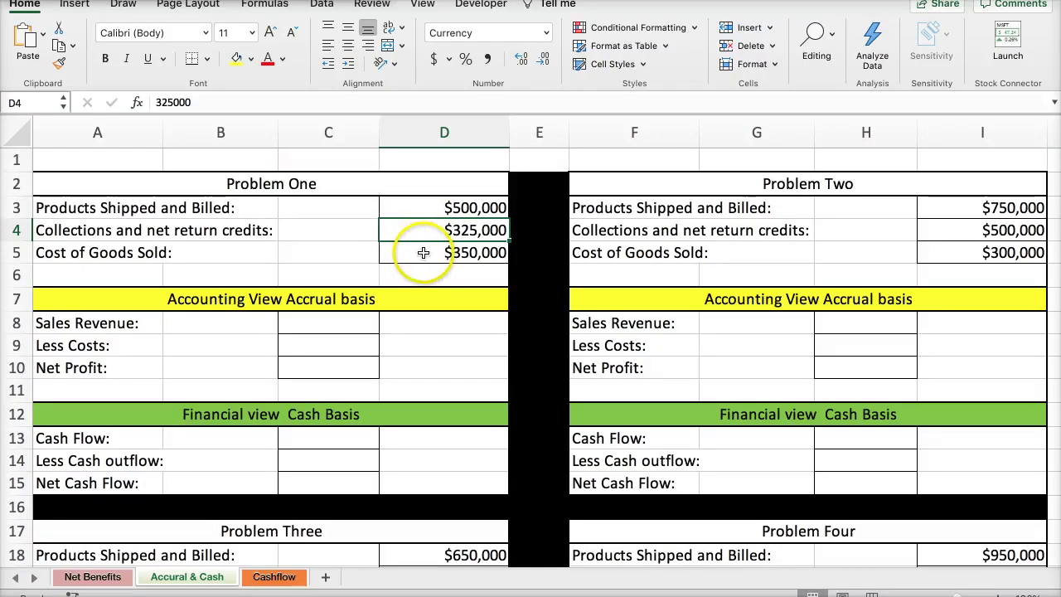
left_click(423, 252)
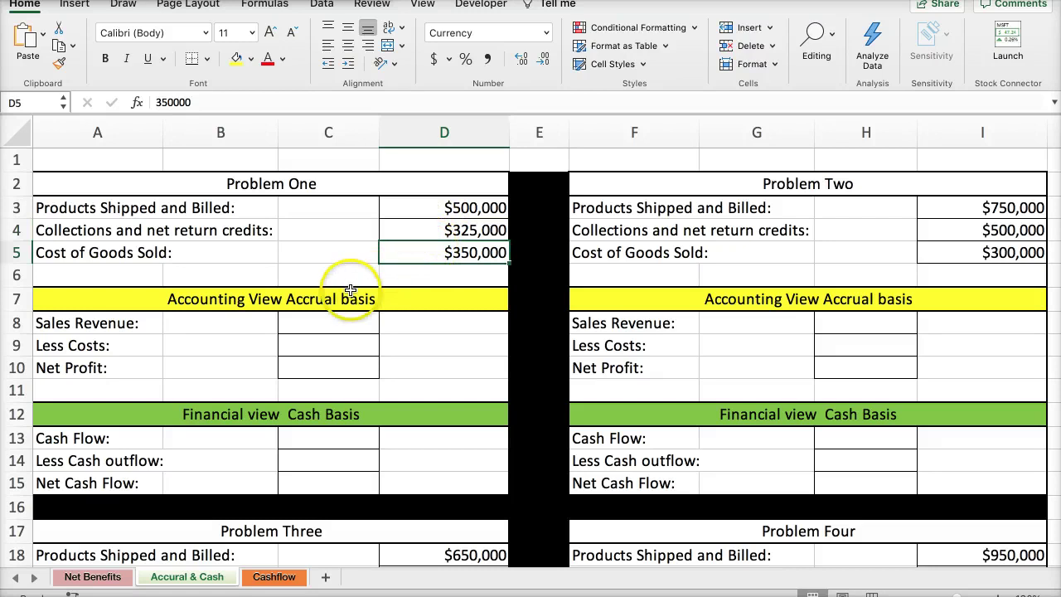
Step: Set Sales Revenue in C8 to =D3 and Less Costs in C9 to =D5
left_click(343, 322)
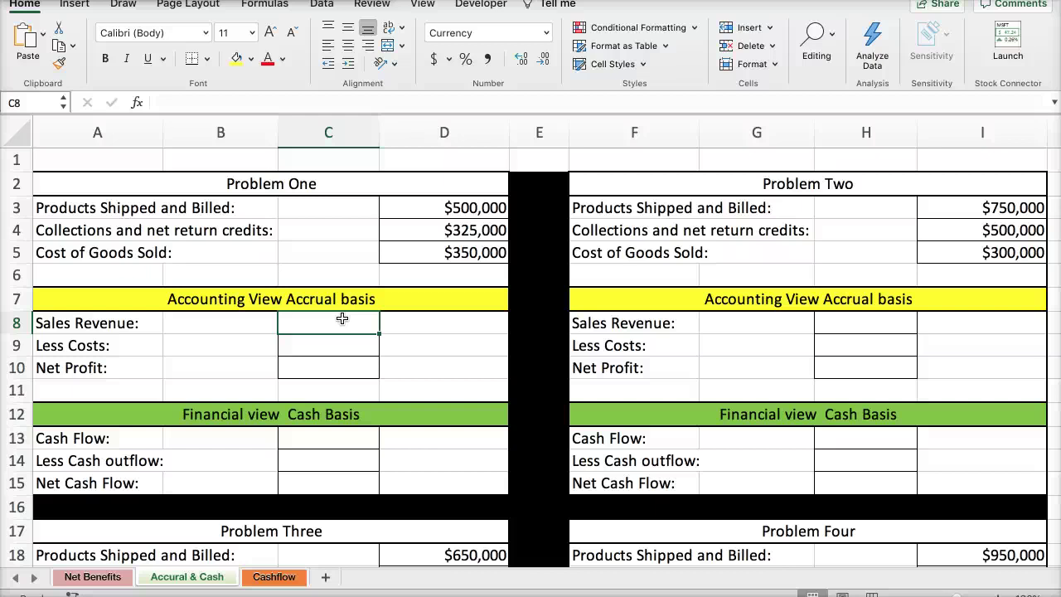
type("=")
left_click(415, 213)
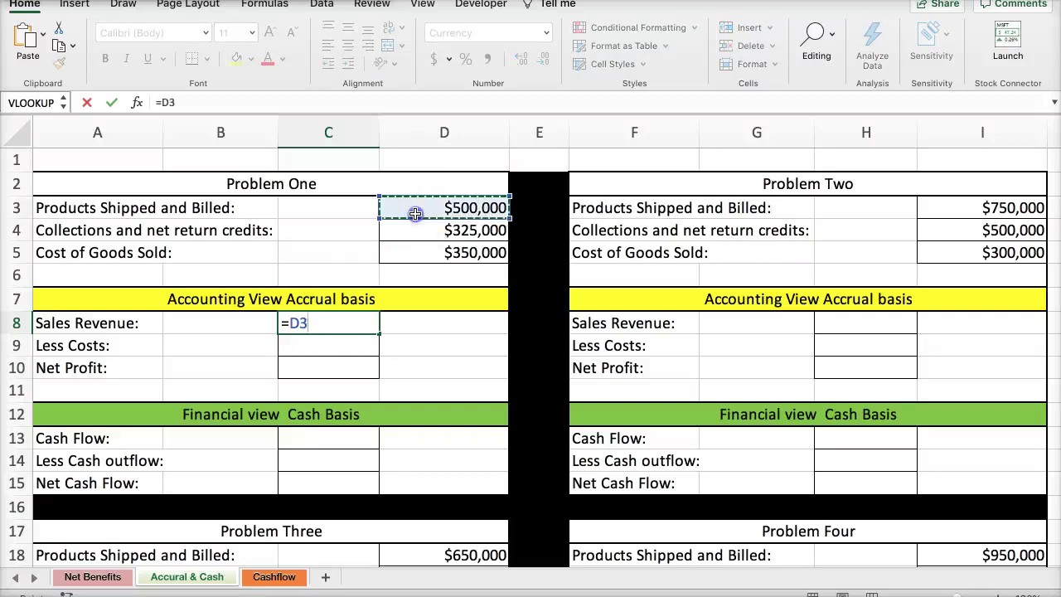
key("Return")
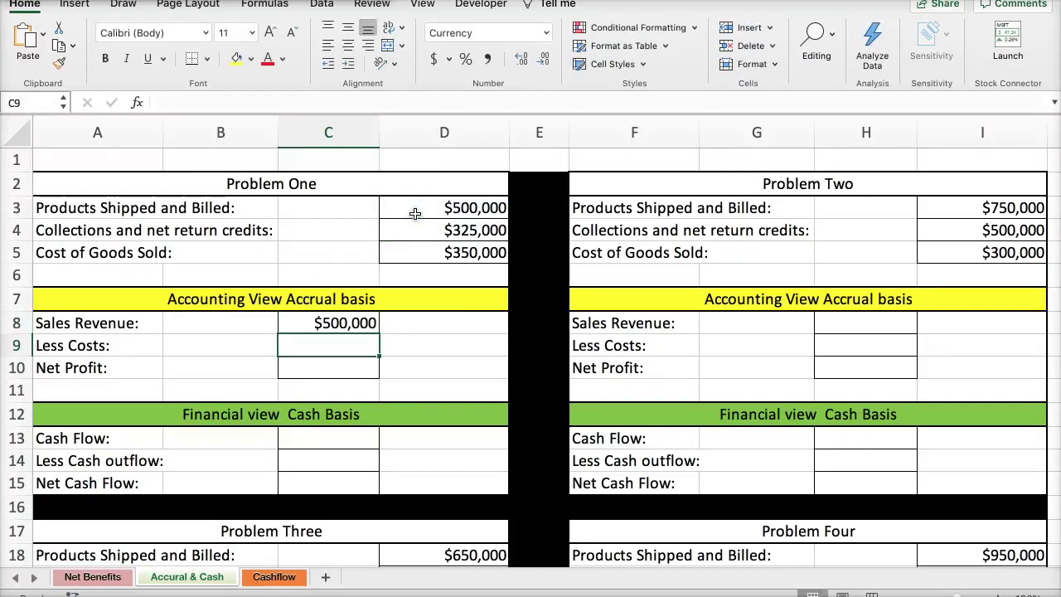
type("=")
left_click(416, 247)
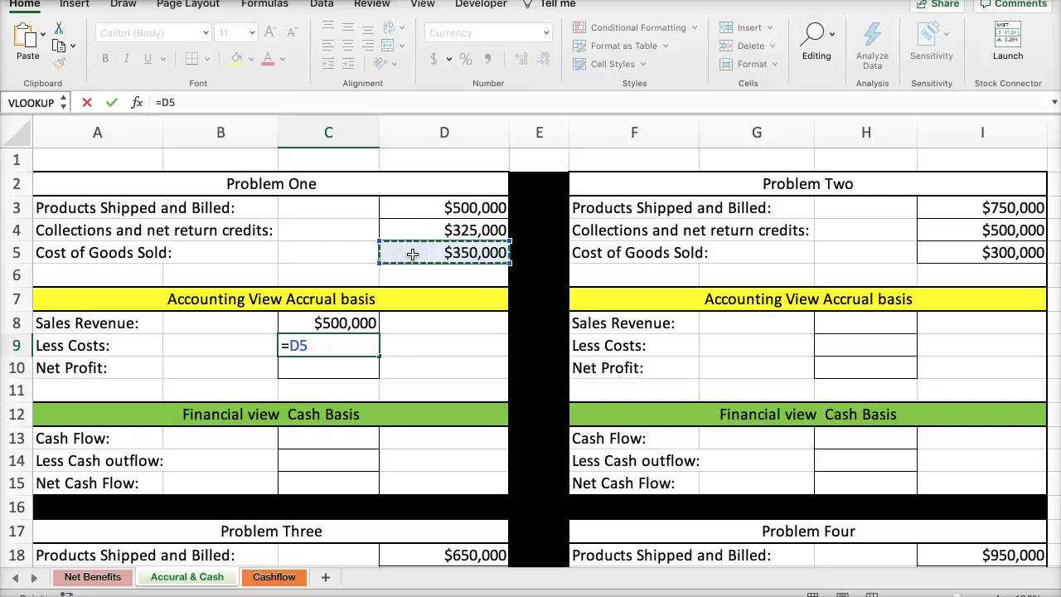
key("Return")
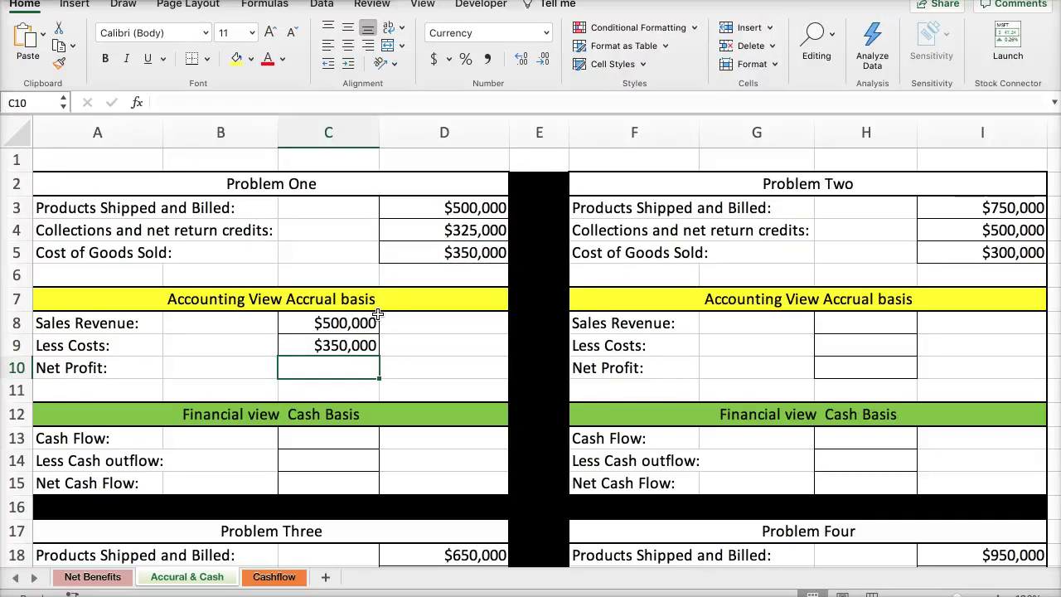
Step: Compute Net Profit in C10 as =C8-C9 ($150,000), then bring up the eText example
type("=")
left_click(346, 323)
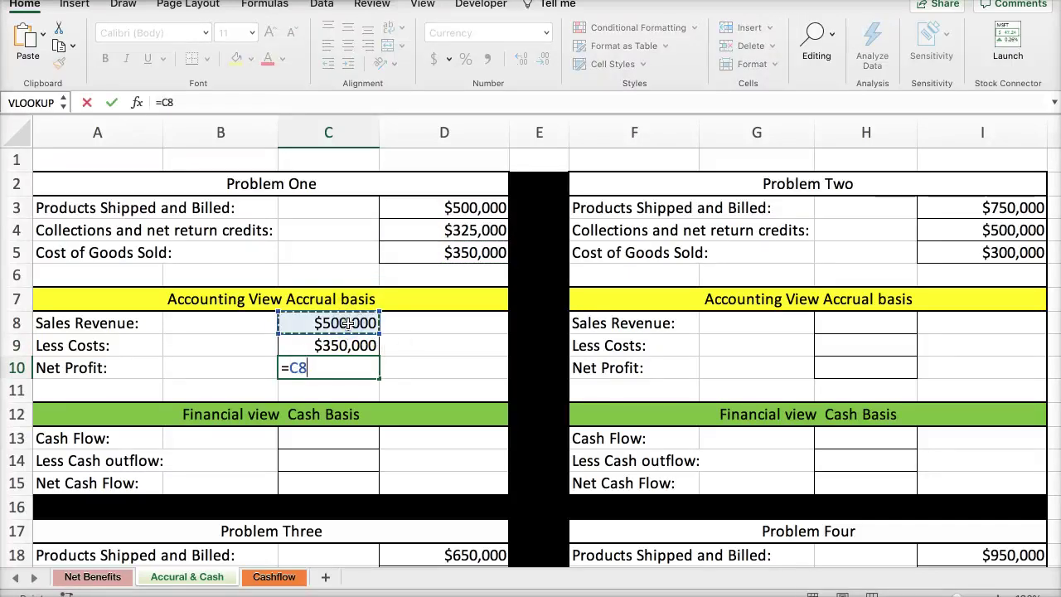
type("-")
left_click(341, 347)
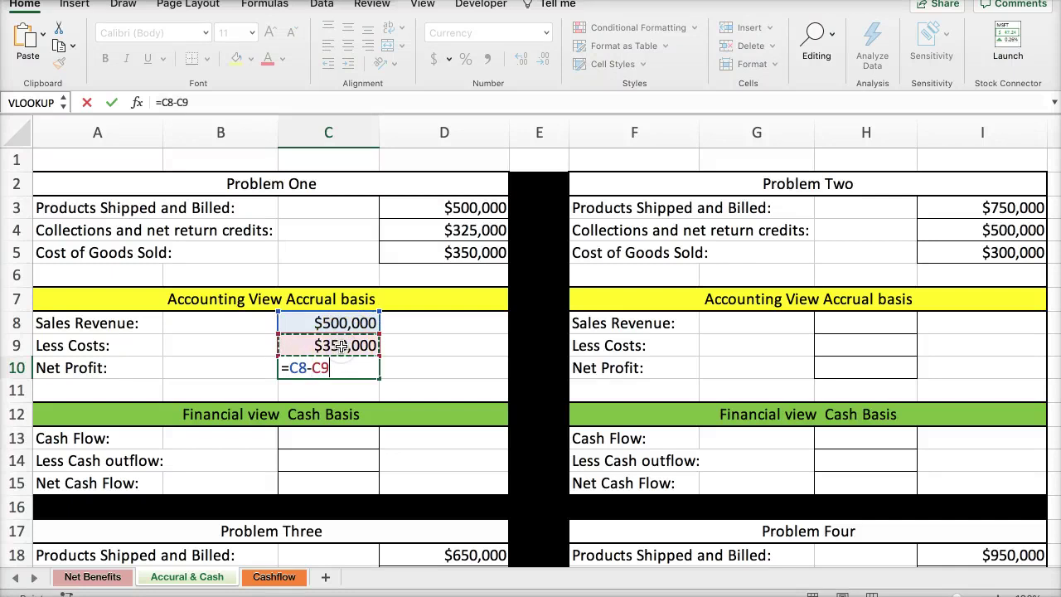
key("Return")
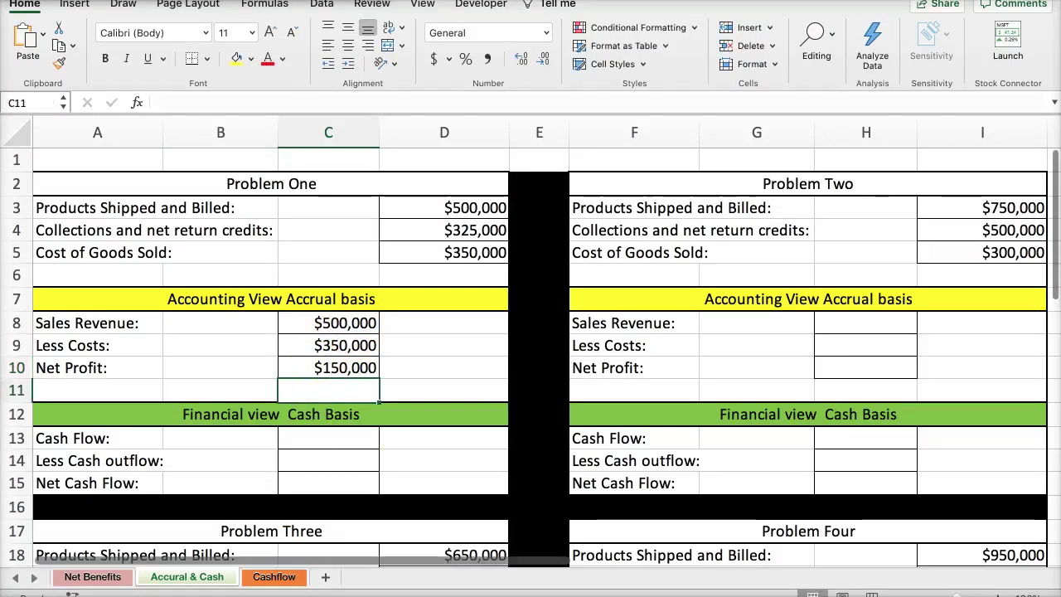
left_click(196, 576)
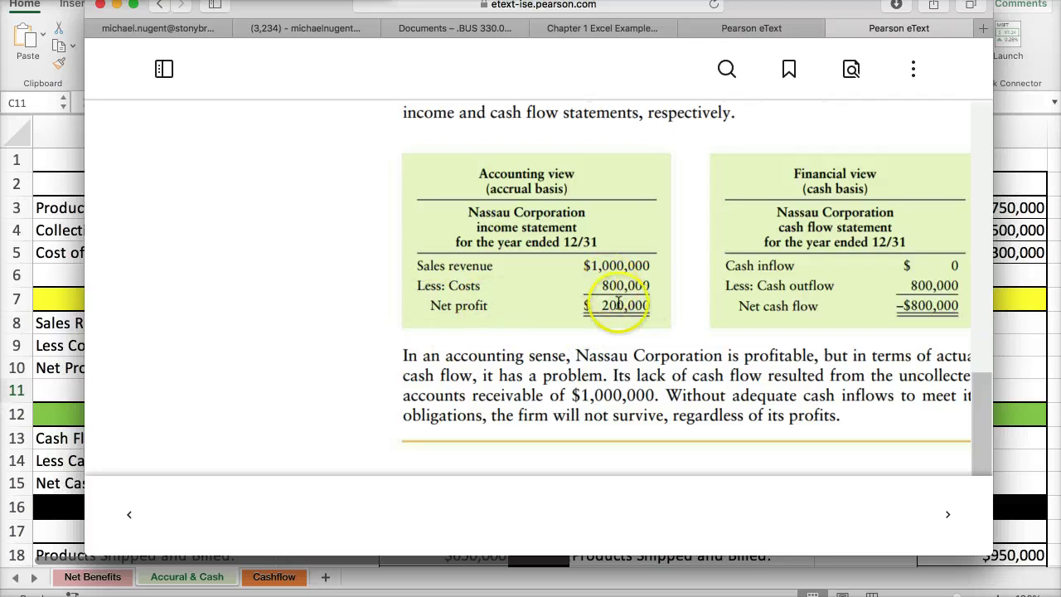
Step: Leave the Nassau Corporation example and return to the Excel workbook with Cmd+Tab
key("super+Tab")
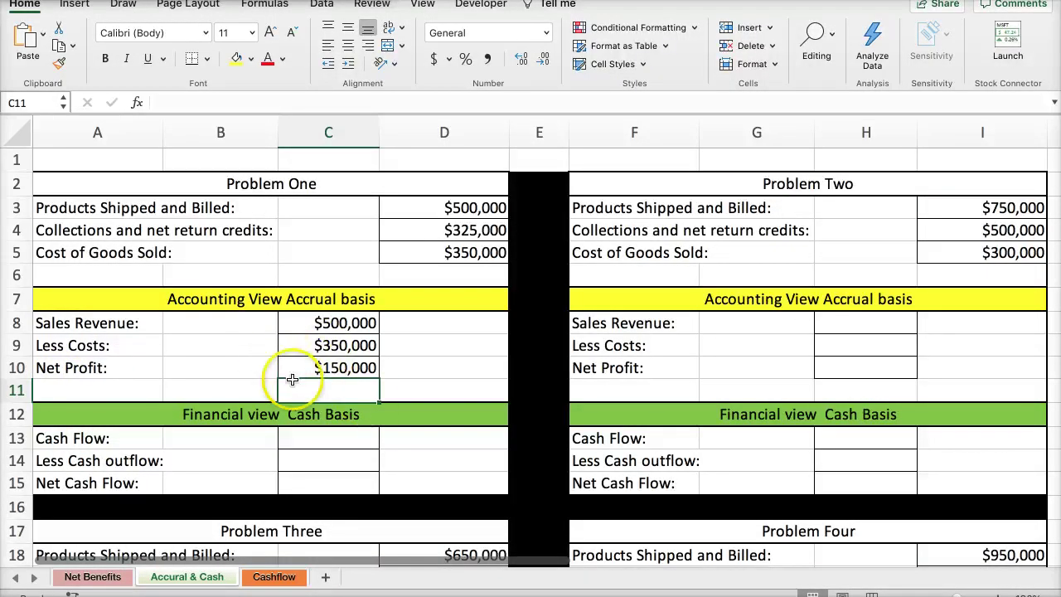
Step: Set Problem One's Cash Flow in C13 to =D4, showing $325,000
left_click(299, 440)
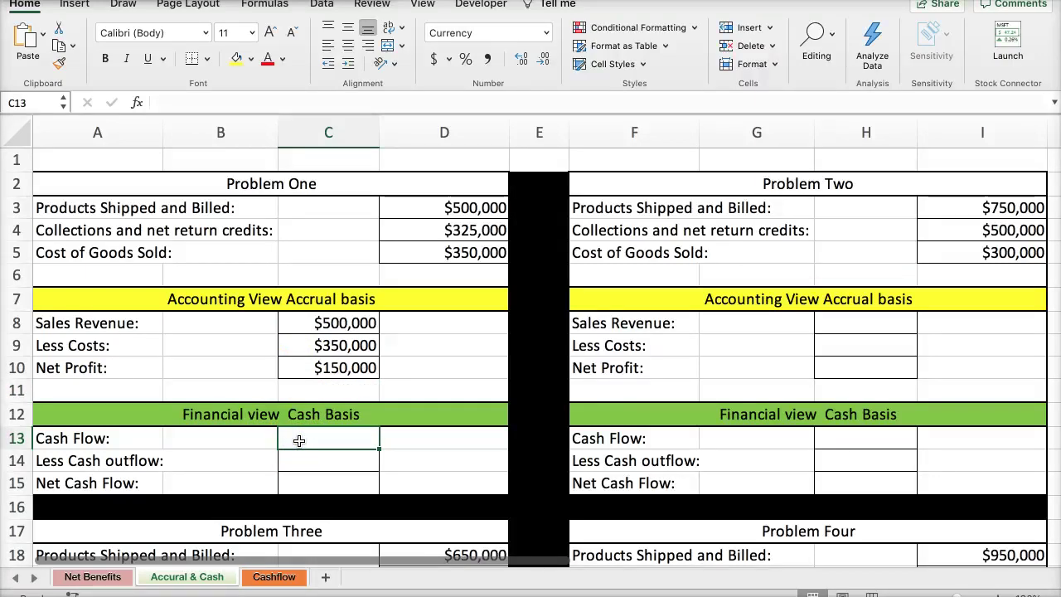
type("=")
left_click(442, 230)
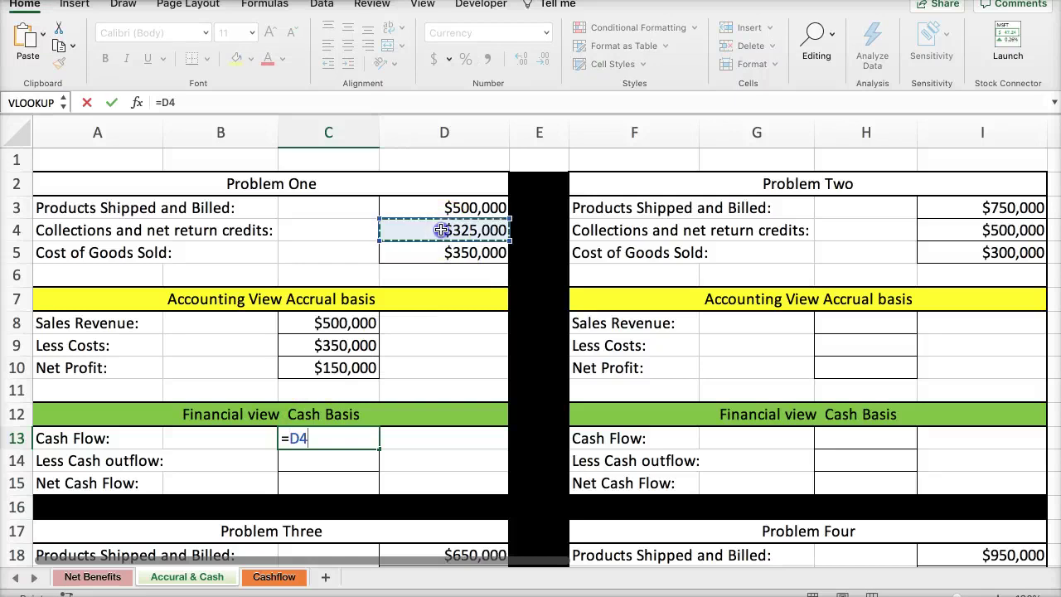
key("Return")
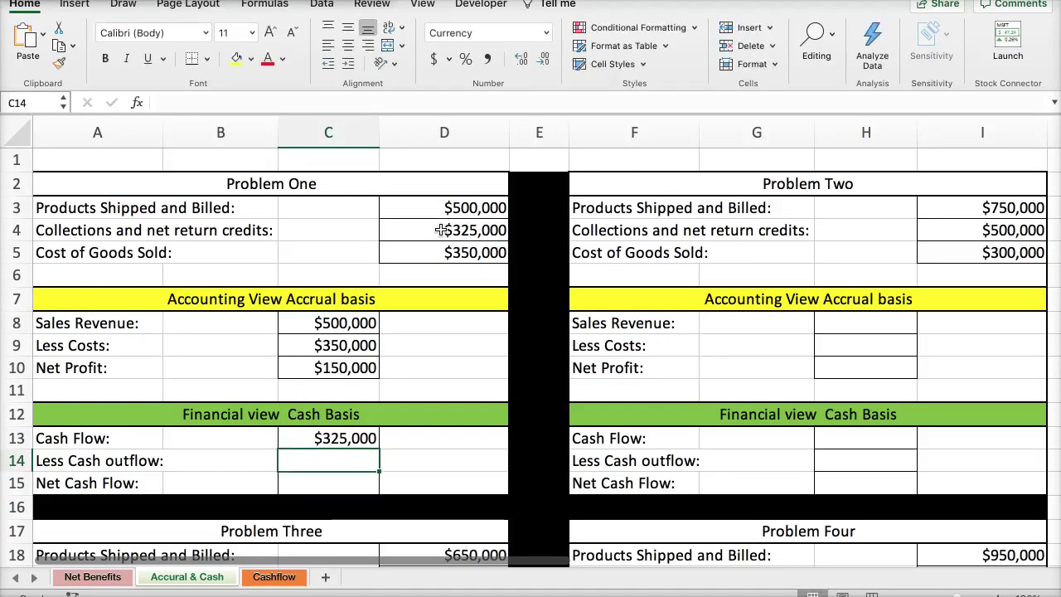
Step: Enter Less Cash outflow in C14 as =D5, a positive $350,000, after a negative first attempt
type("-")
left_click(434, 251)
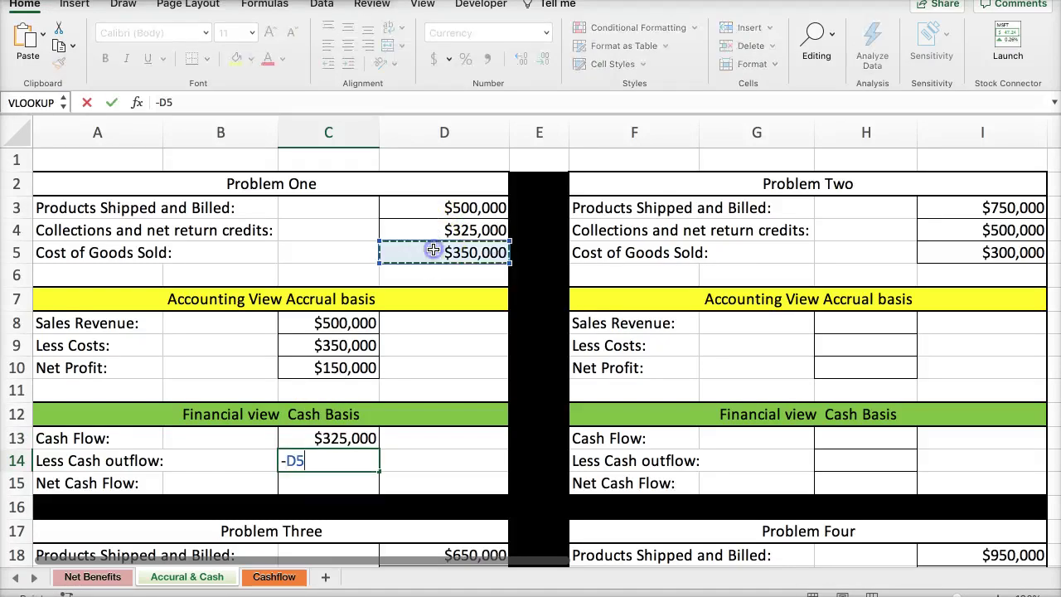
key("Return")
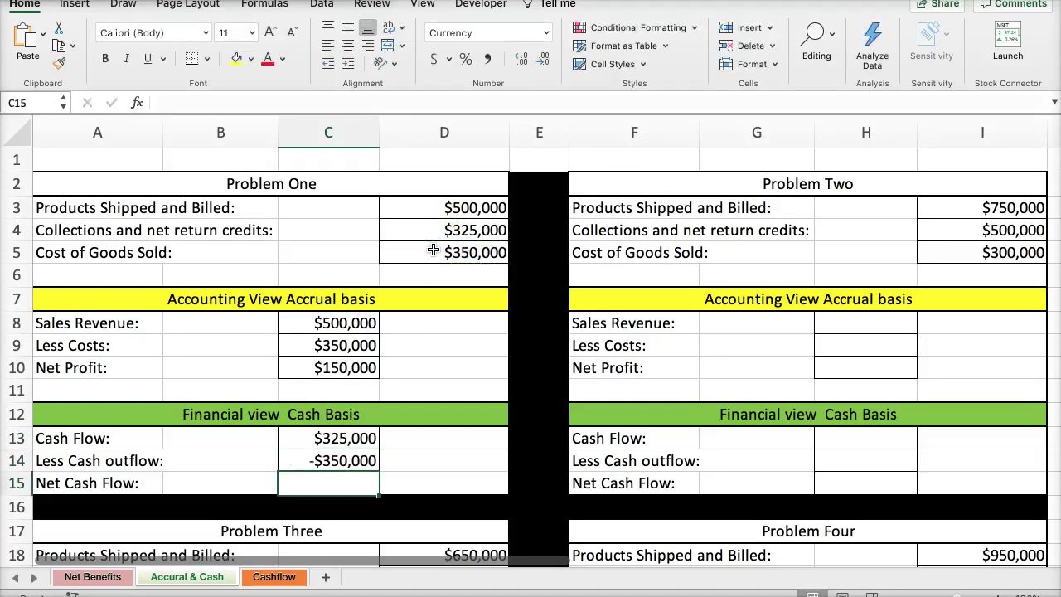
left_click(321, 461)
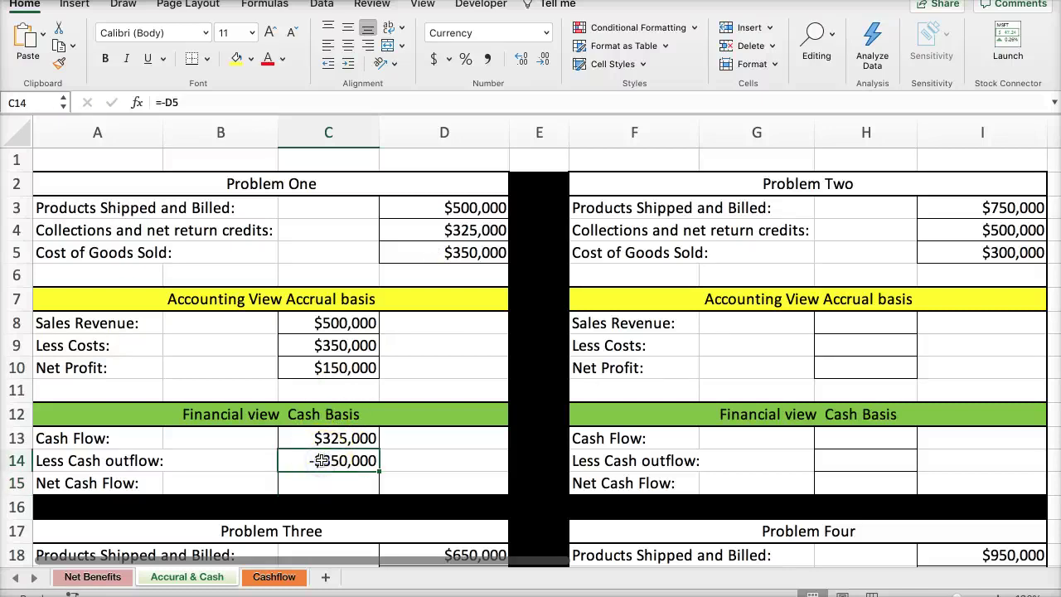
type("=")
left_click(444, 254)
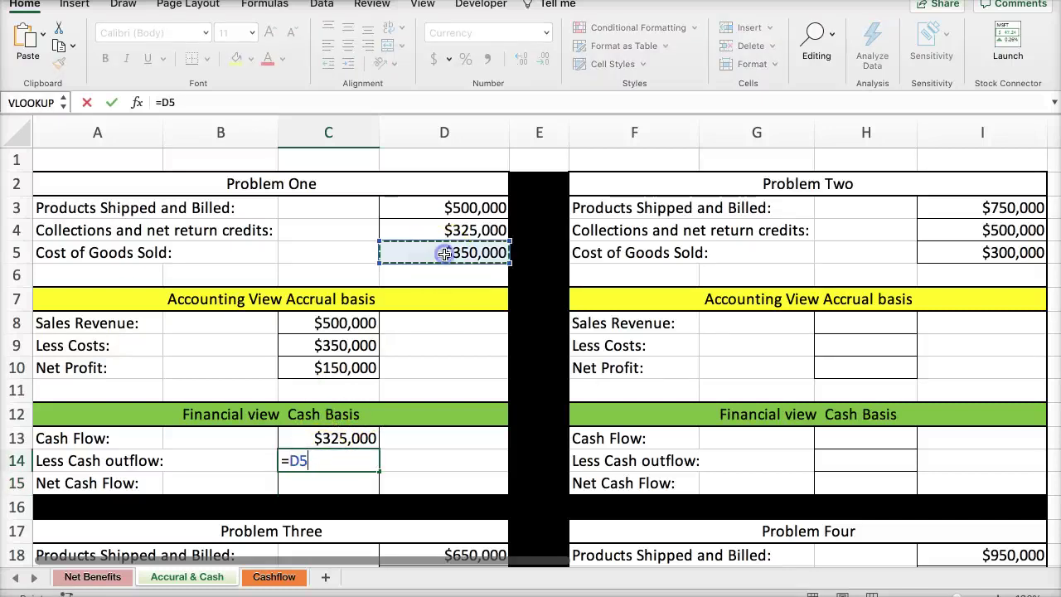
key("Return")
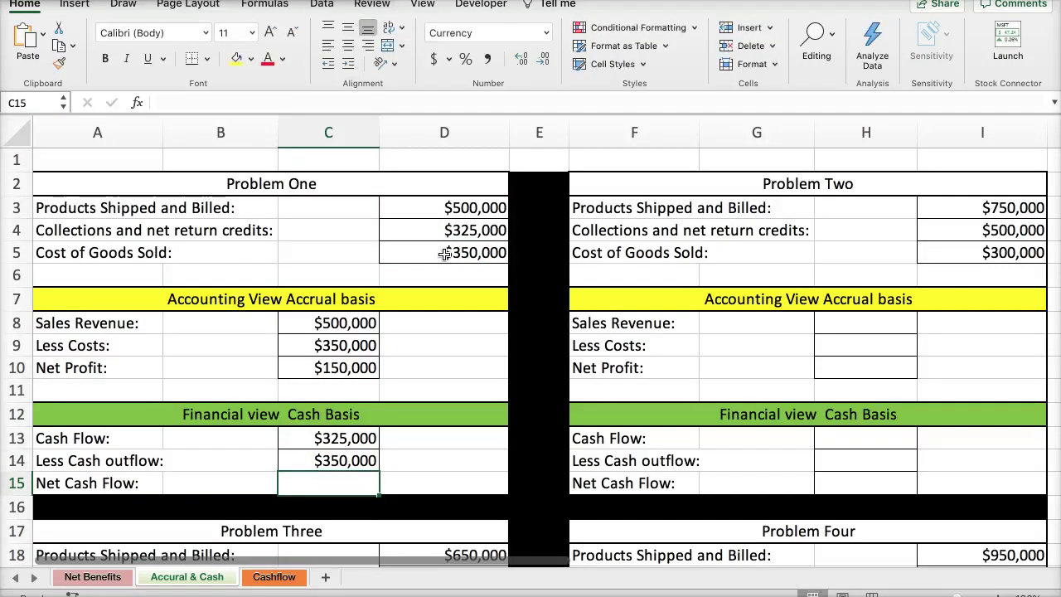
Step: Compute Net Cash Flow in C15 as =C13-C14, giving -$25,000
type("=")
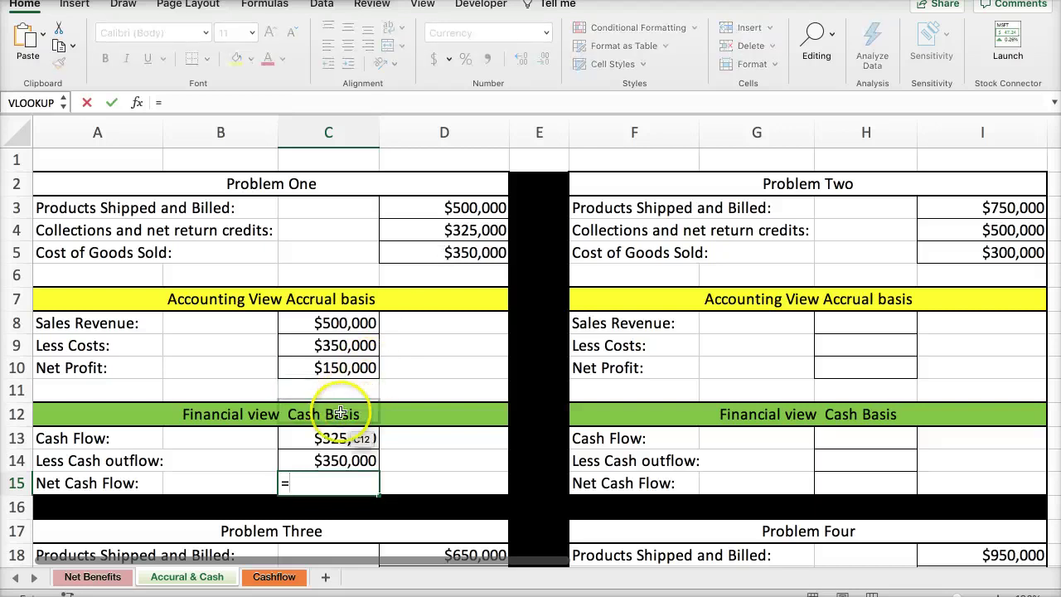
left_click(332, 439)
type("-")
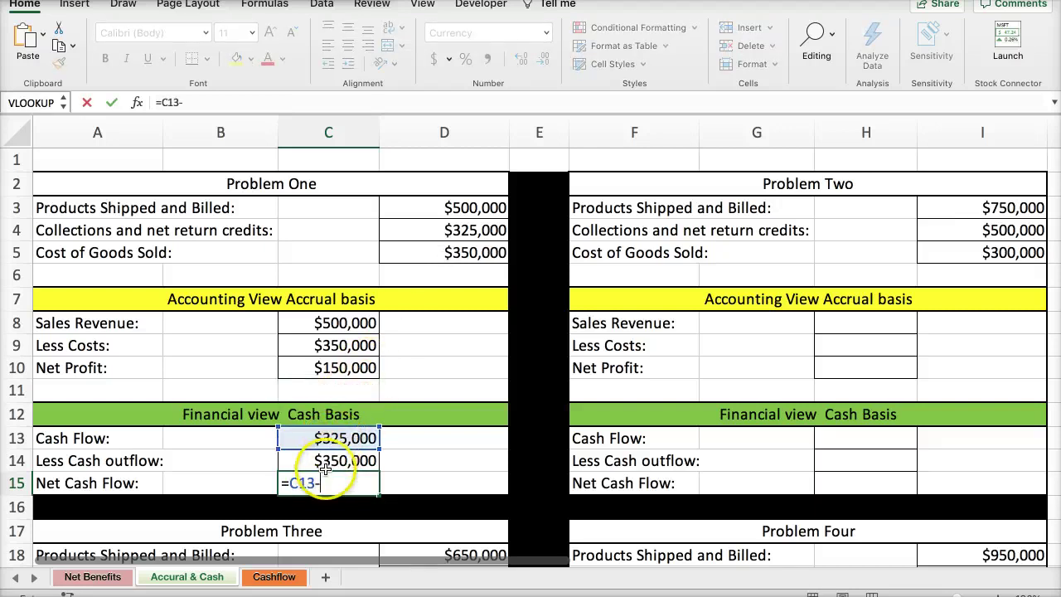
left_click(331, 461)
key("Return")
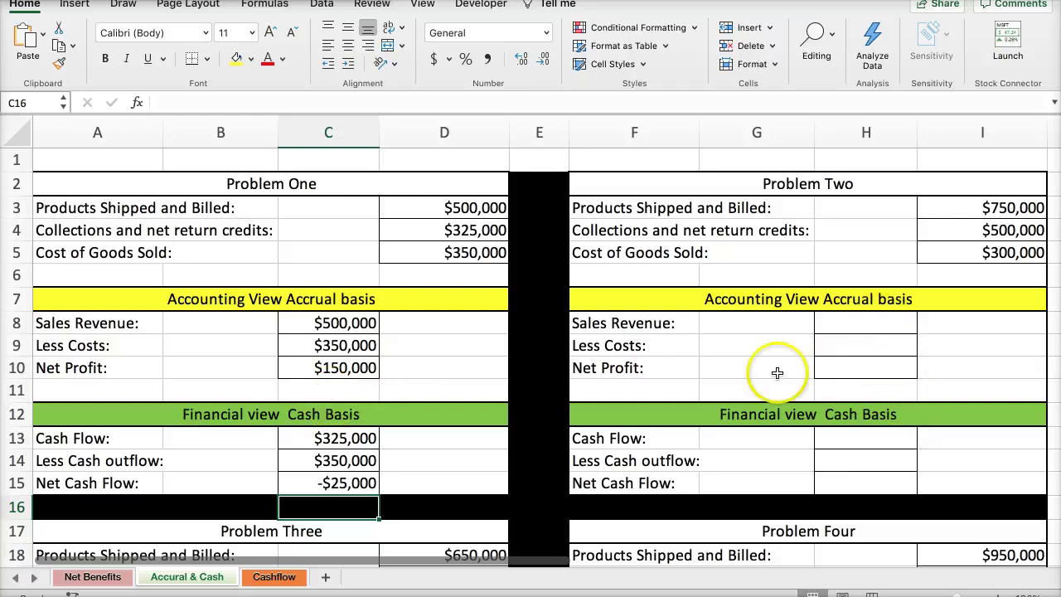
Step: Set Problem Two's Sales Revenue in H8 to =I3, showing $750,000
left_click(905, 343)
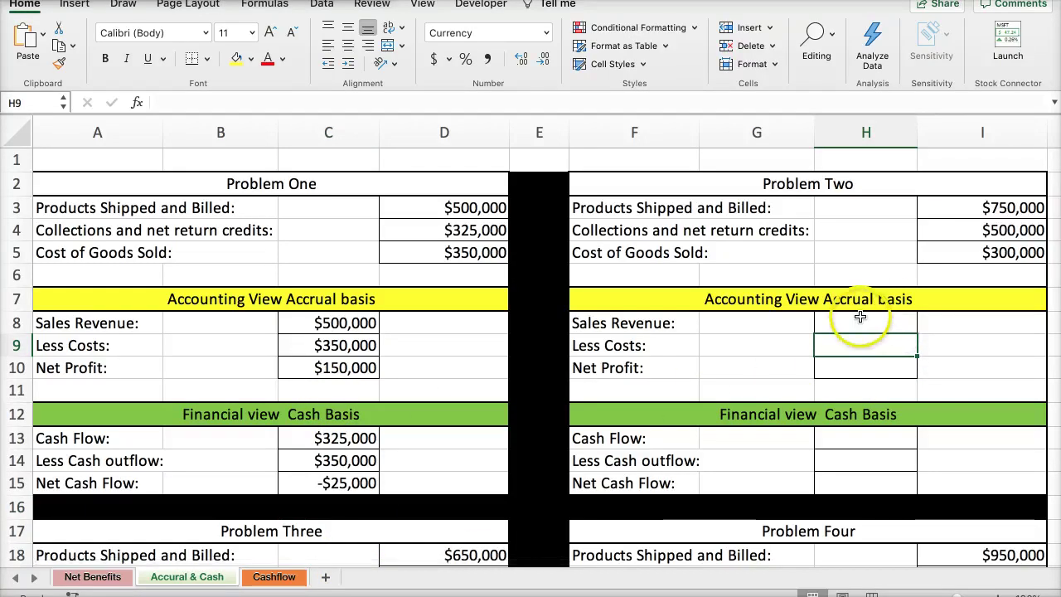
left_click(862, 320)
scroll(754, 339, "down", 2)
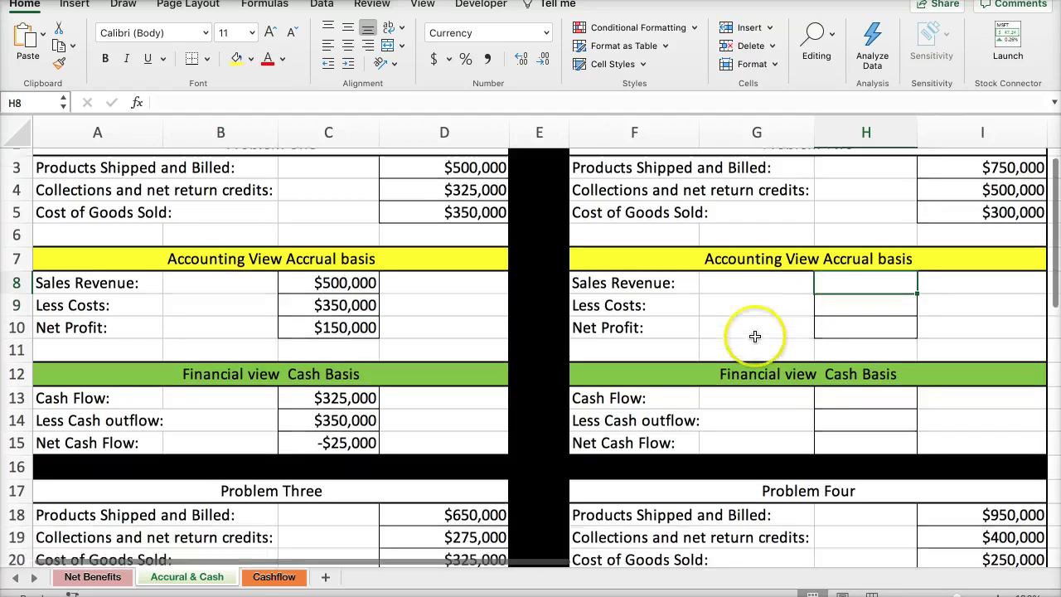
scroll(754, 338, "up", 2)
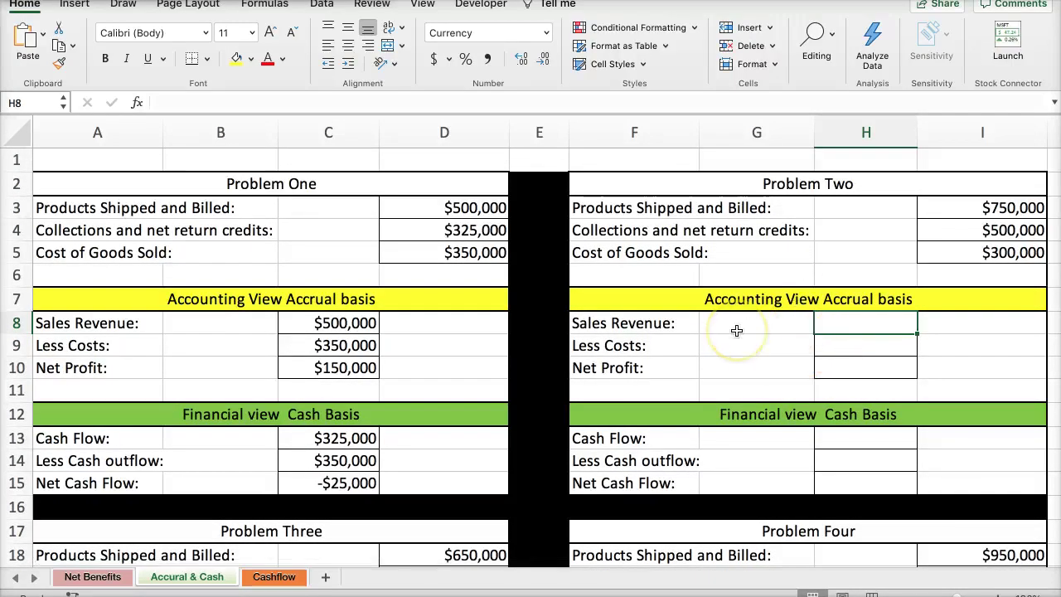
type("=")
left_click(941, 212)
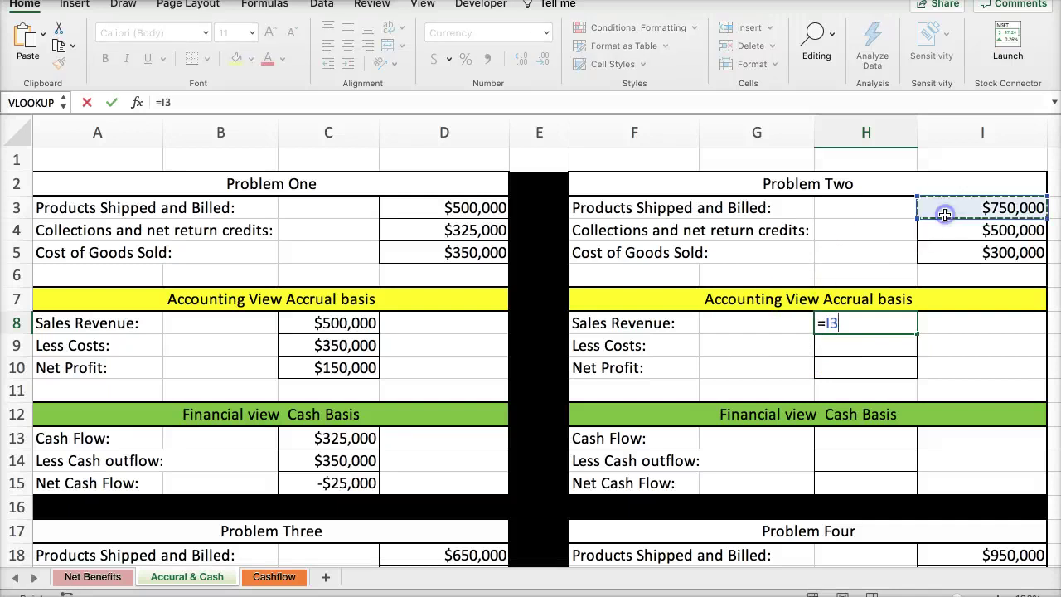
key("Return")
Step: Set Less Costs in H9 to =I5, showing $300,000
type("=")
left_click(942, 251)
key("BackSpace")
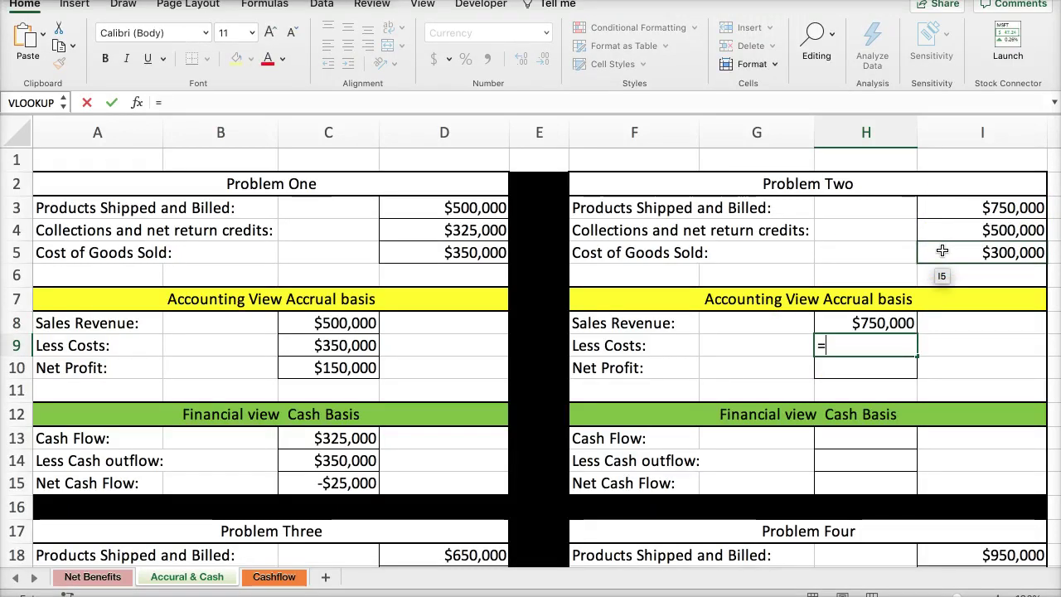
left_click(943, 251)
key("Return")
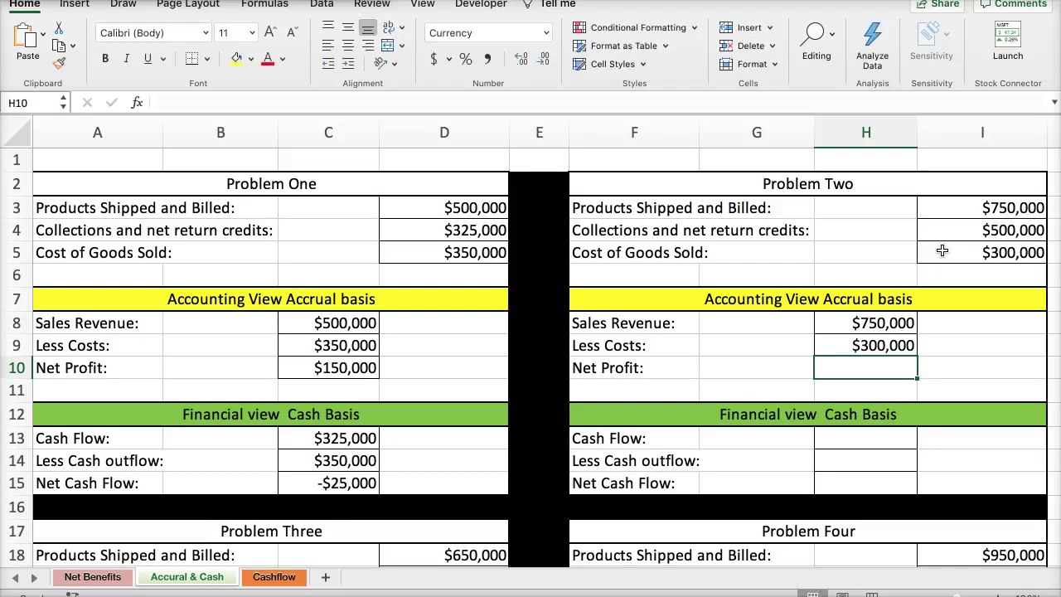
Step: Compute Net Profit in H10 as =H8-H9, giving $450,000
type("=")
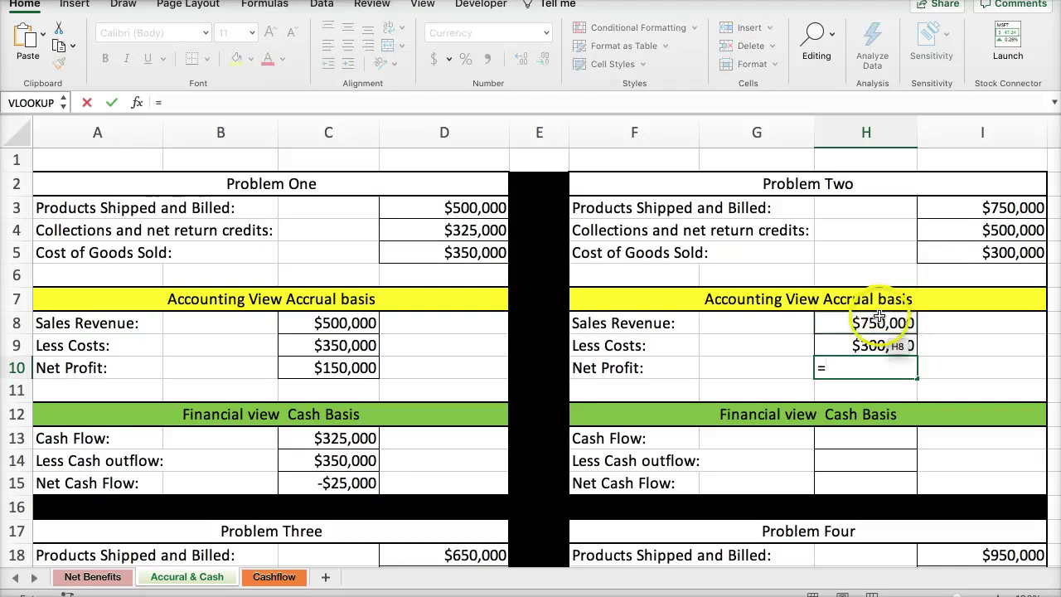
left_click(865, 317)
type("-")
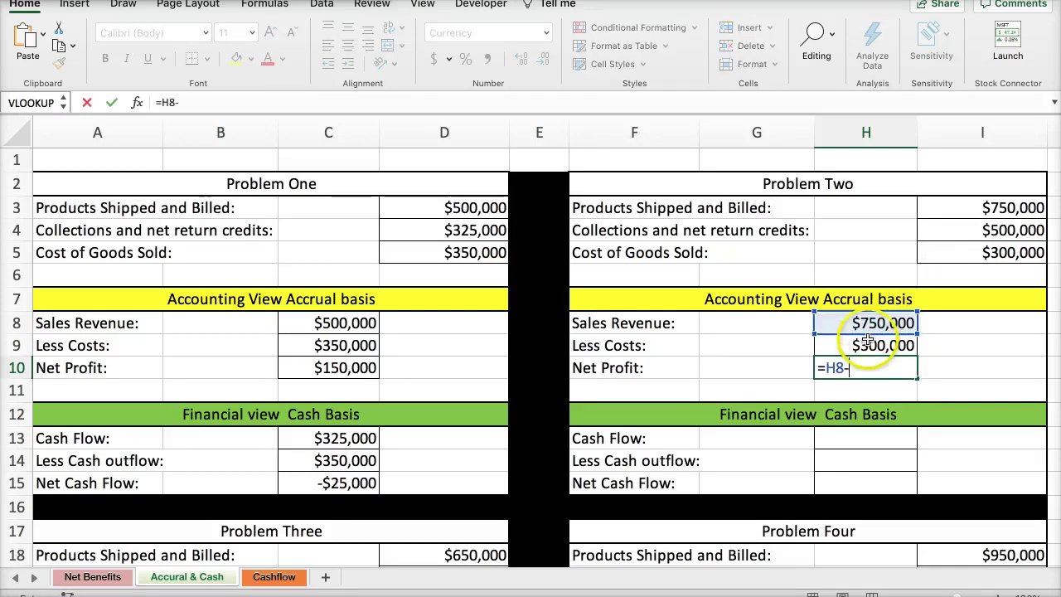
left_click(864, 342)
key("Return")
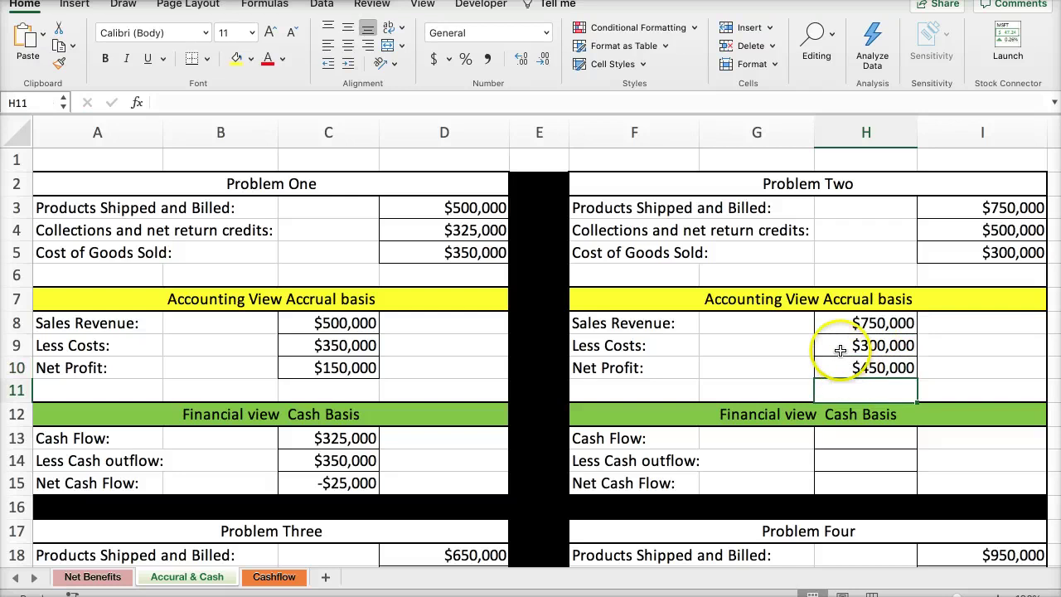
Step: Link H13 to I4 ($500,000 Cash Flow) and H14 to I5 ($300,000 Less Cash outflow)
left_click(840, 437)
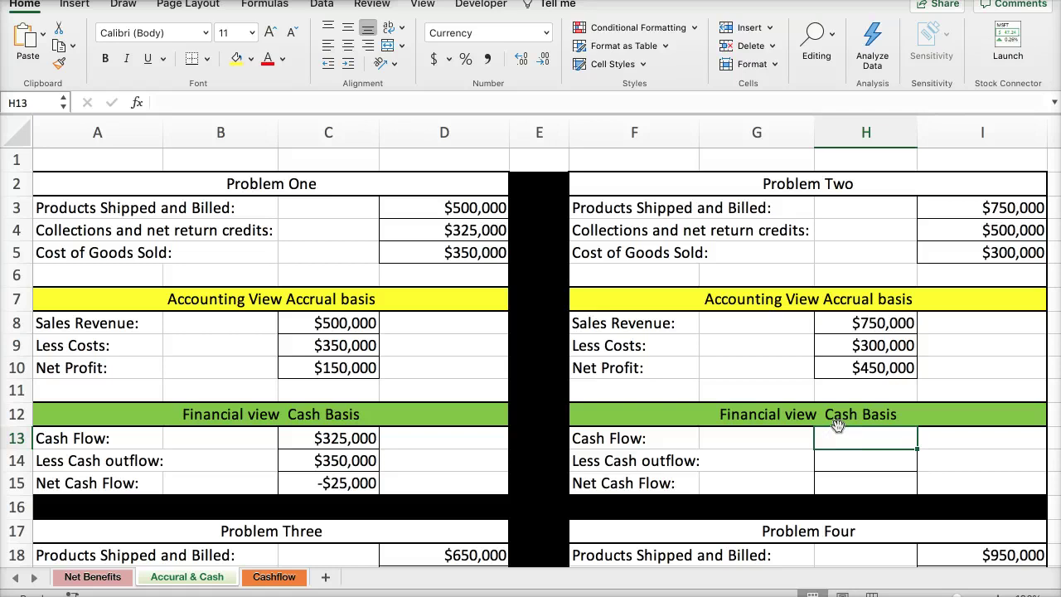
type("=")
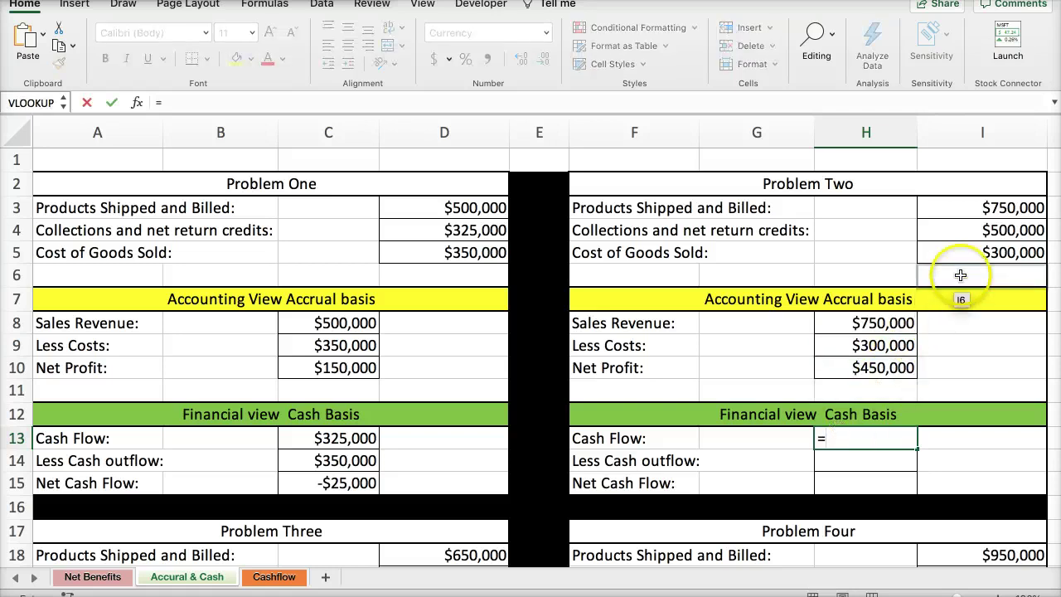
left_click(961, 233)
key("Return")
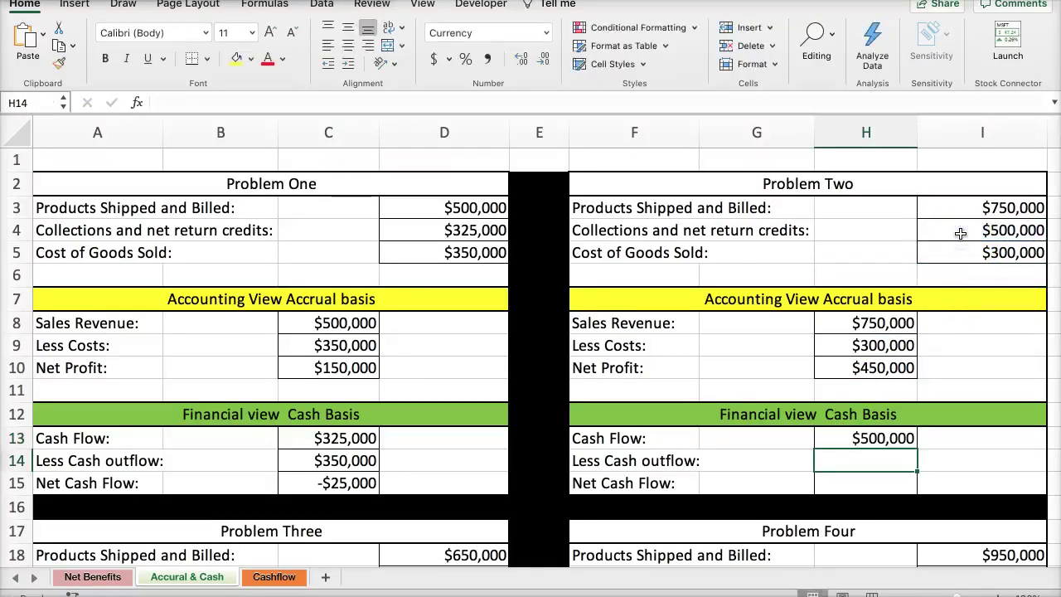
type("=")
left_click(959, 247)
key("Return")
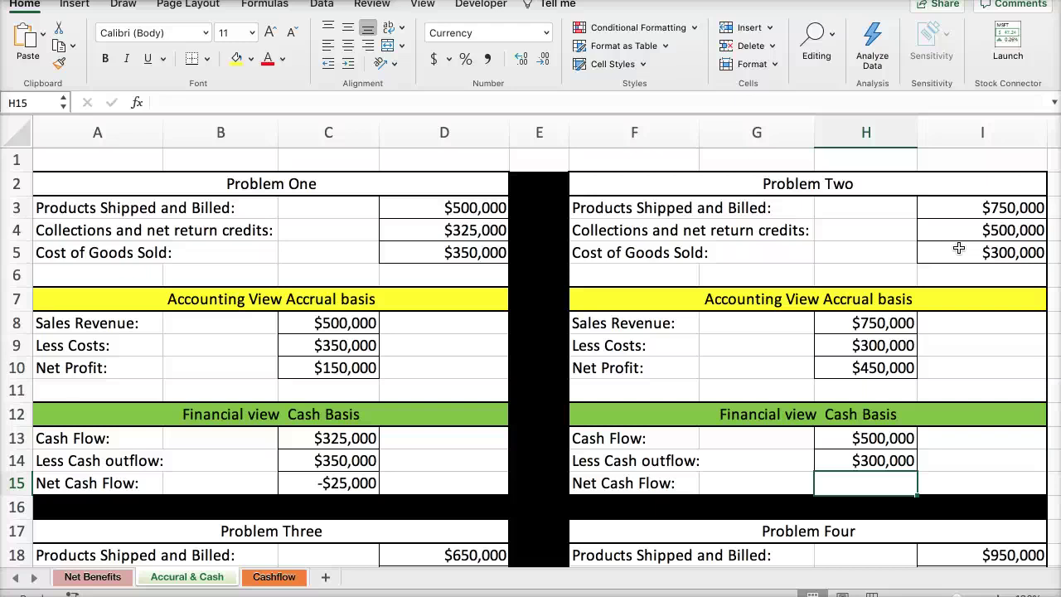
Step: Compute Net Cash Flow in H15 as =H13-H14, giving $200,000
type("=")
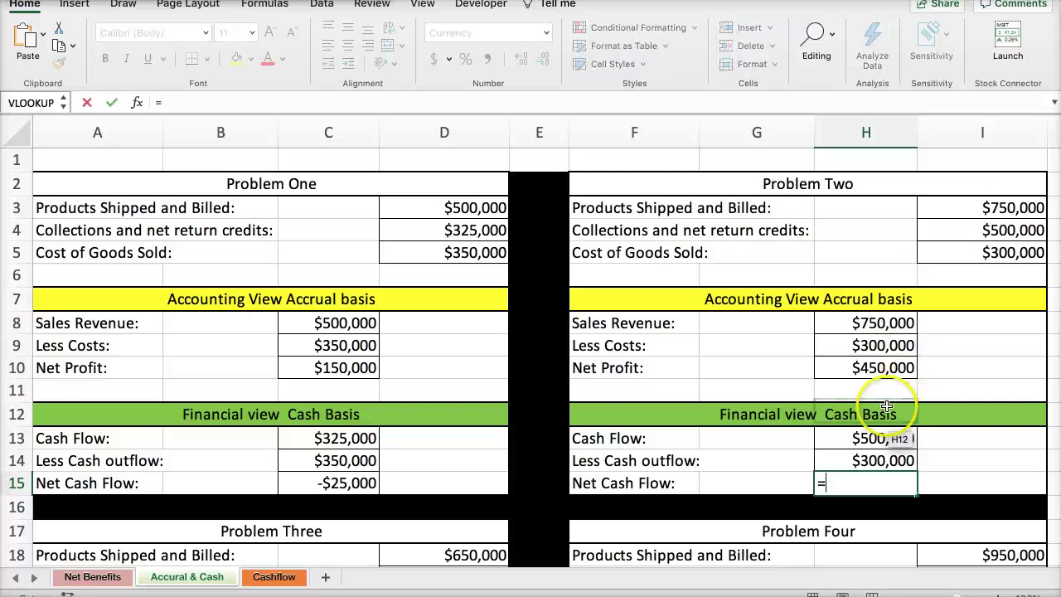
left_click(870, 438)
type("-")
left_click(876, 463)
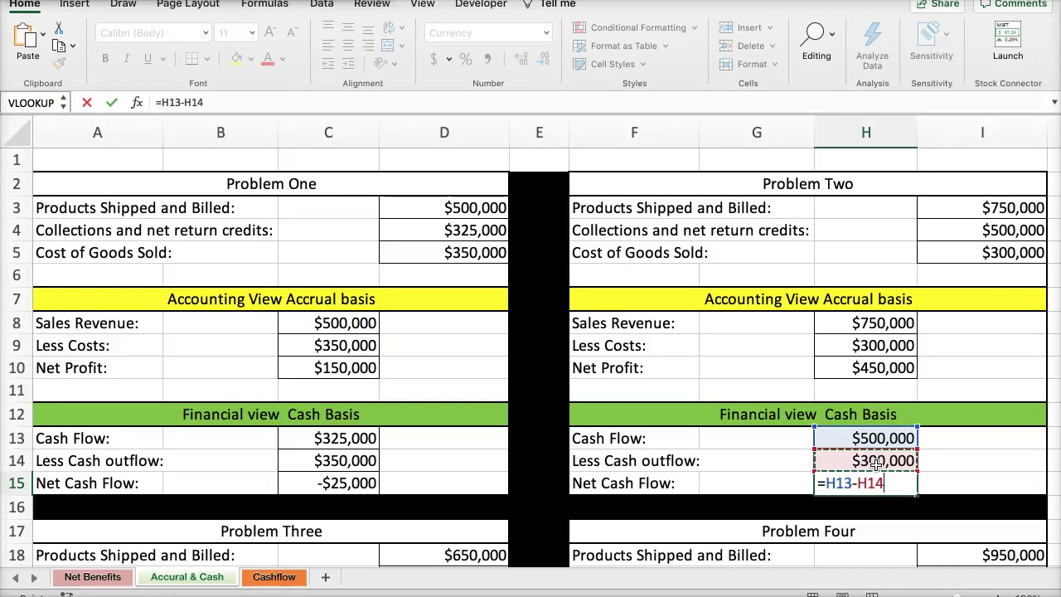
key("Return")
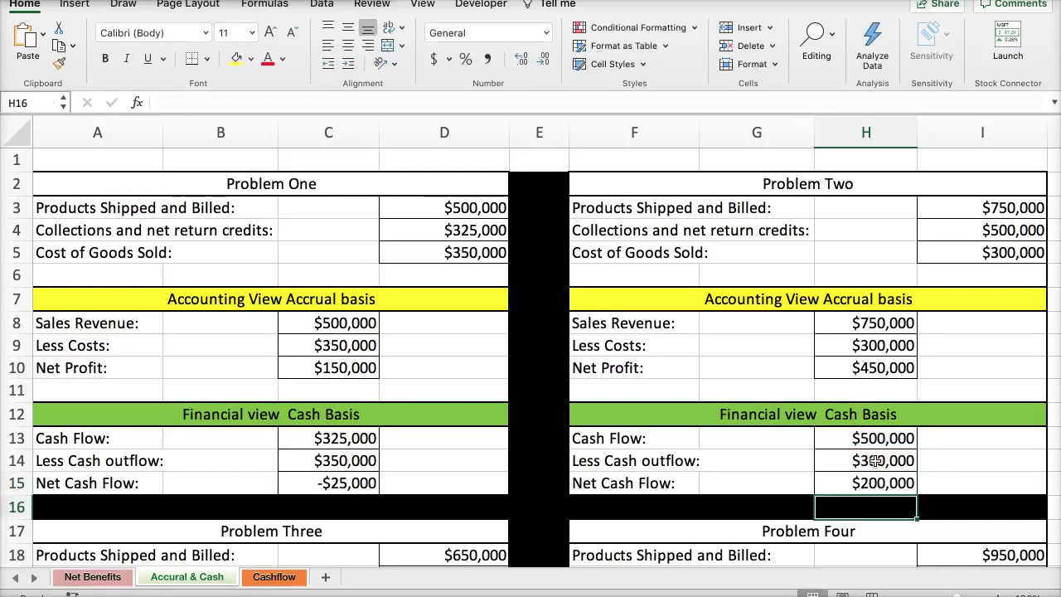
left_click(823, 481)
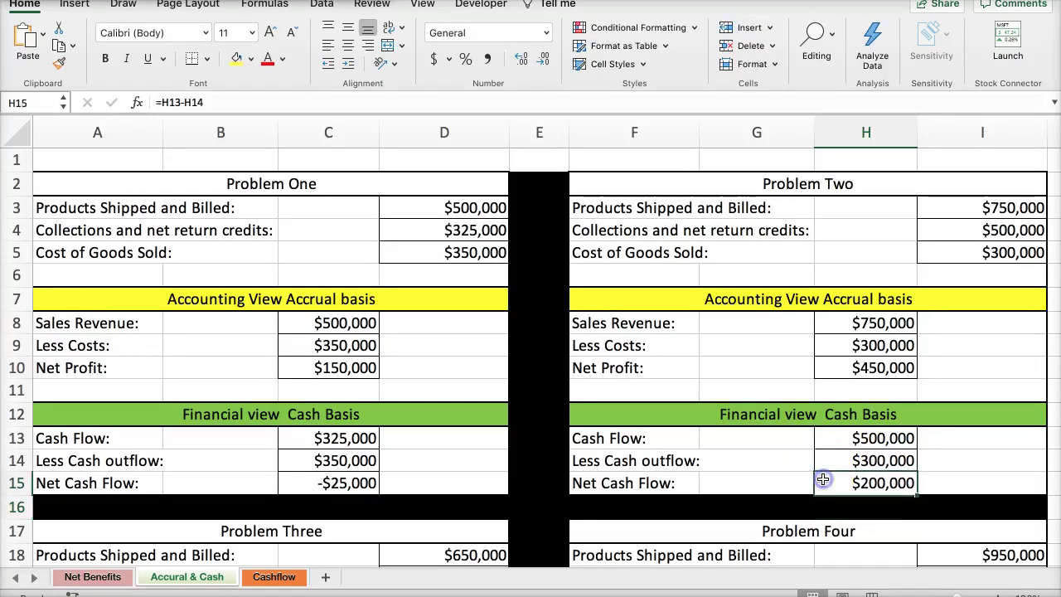
Step: Select H15 to verify its =H13-H14 Net Cash Flow of $200,000
left_click(823, 481)
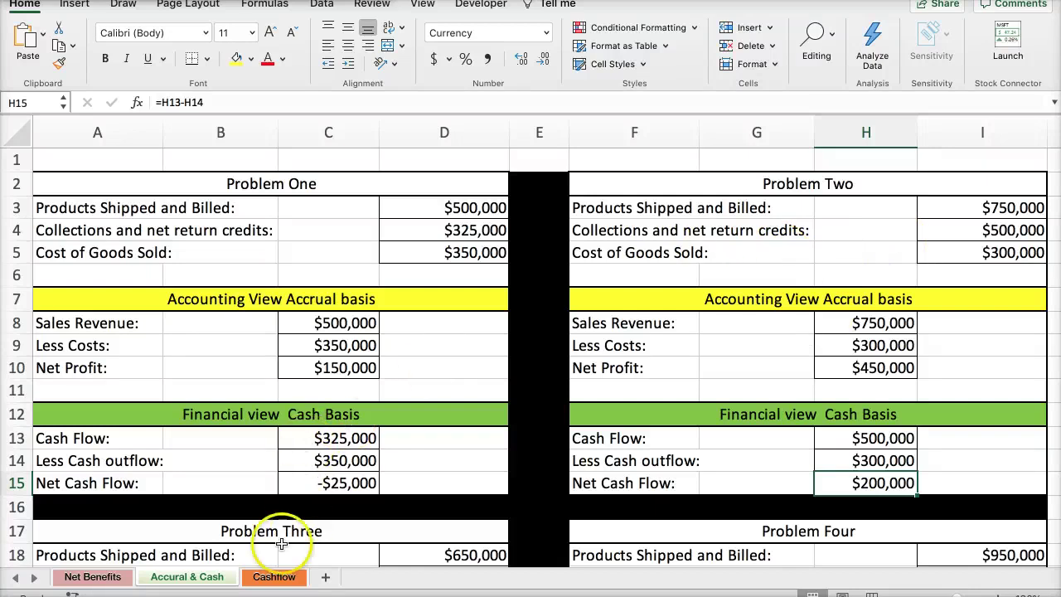
Step: Switch to the Cashflow sheet and zoom in on its two ITEM tables
left_click(272, 576)
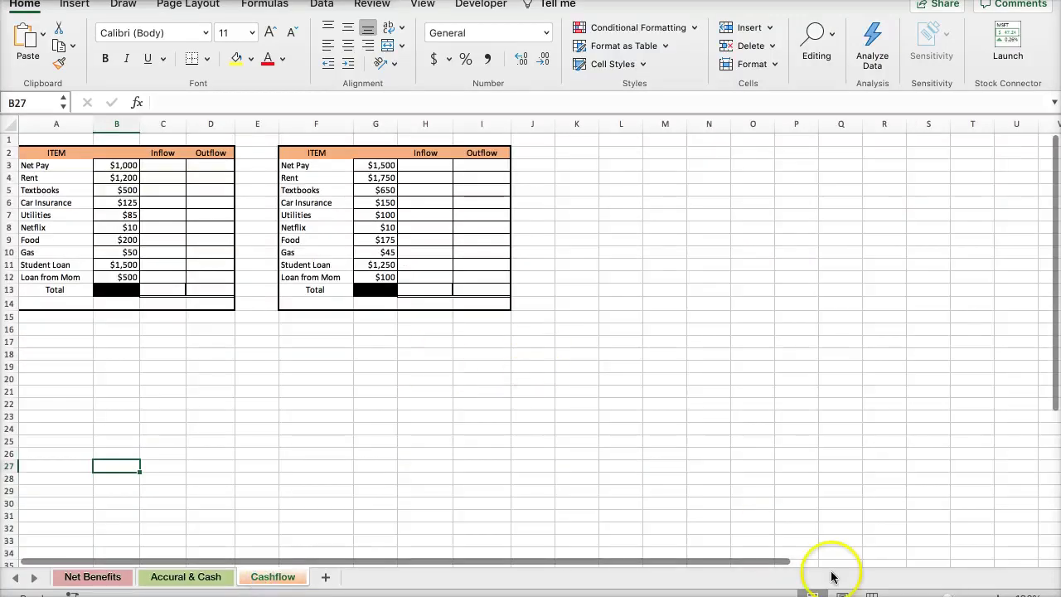
left_click(999, 595)
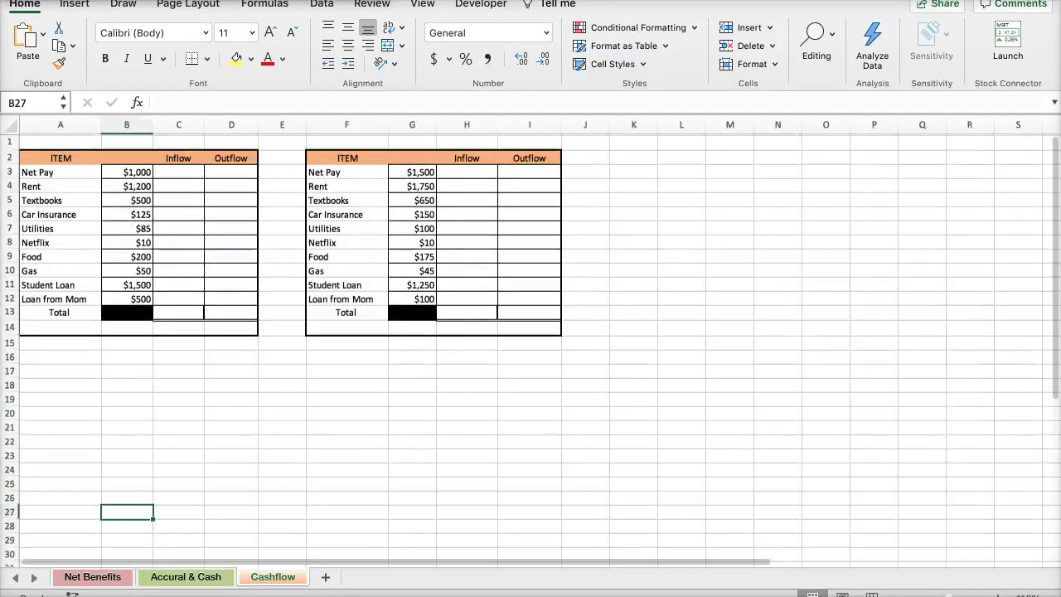
left_click_drag(999, 595, 1027, 595)
scroll(937, 498, "up", 5)
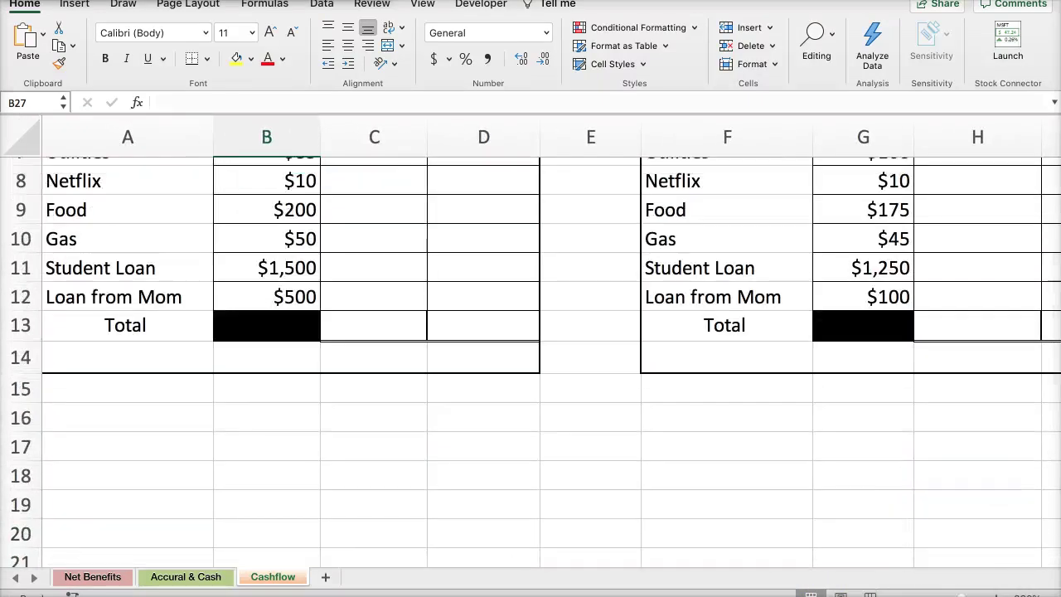
scroll(777, 471, "up", 5)
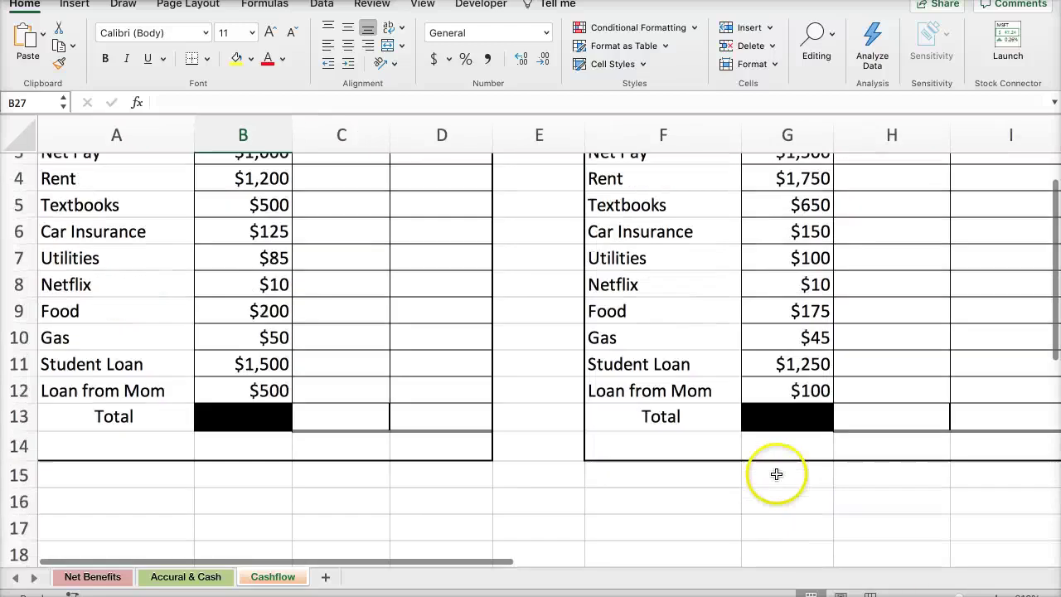
scroll(776, 470, "up", 2)
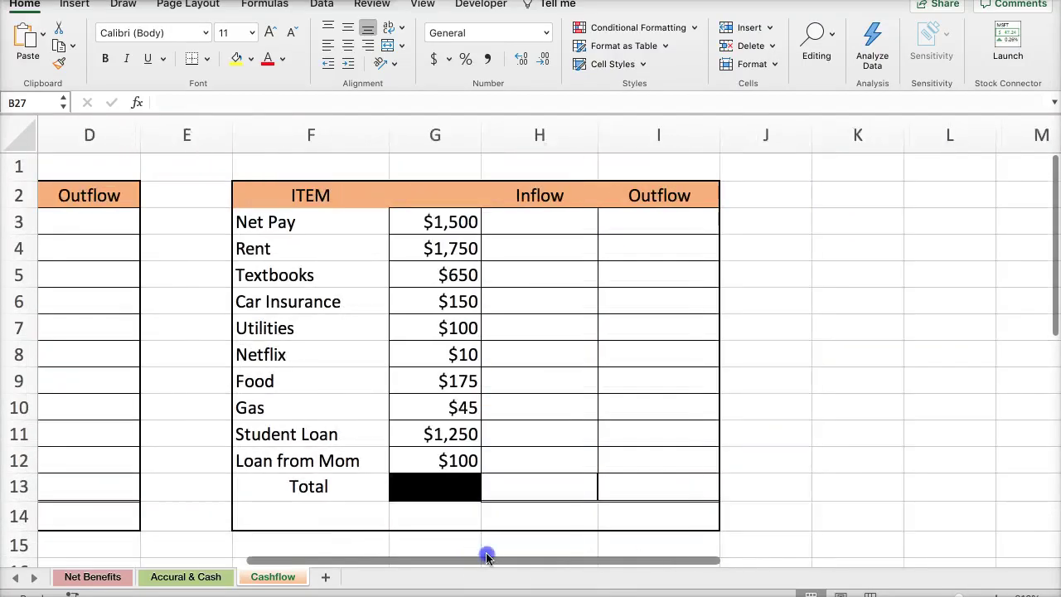
Step: Widen column E so the two ITEM tables sit further apart
left_click(468, 135)
left_click(573, 138)
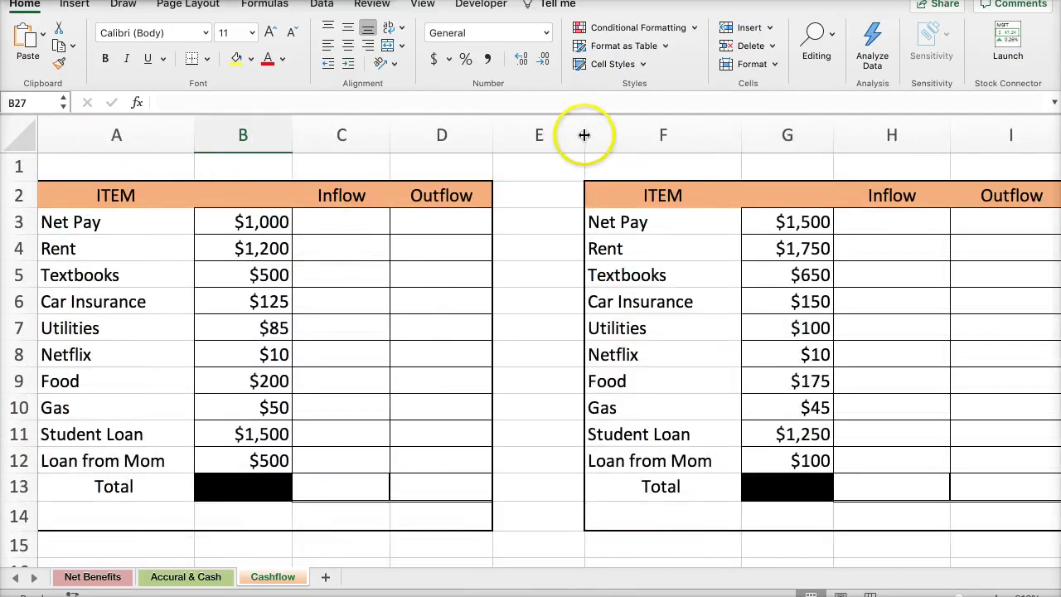
left_click_drag(584, 134, 713, 135)
left_click(322, 243)
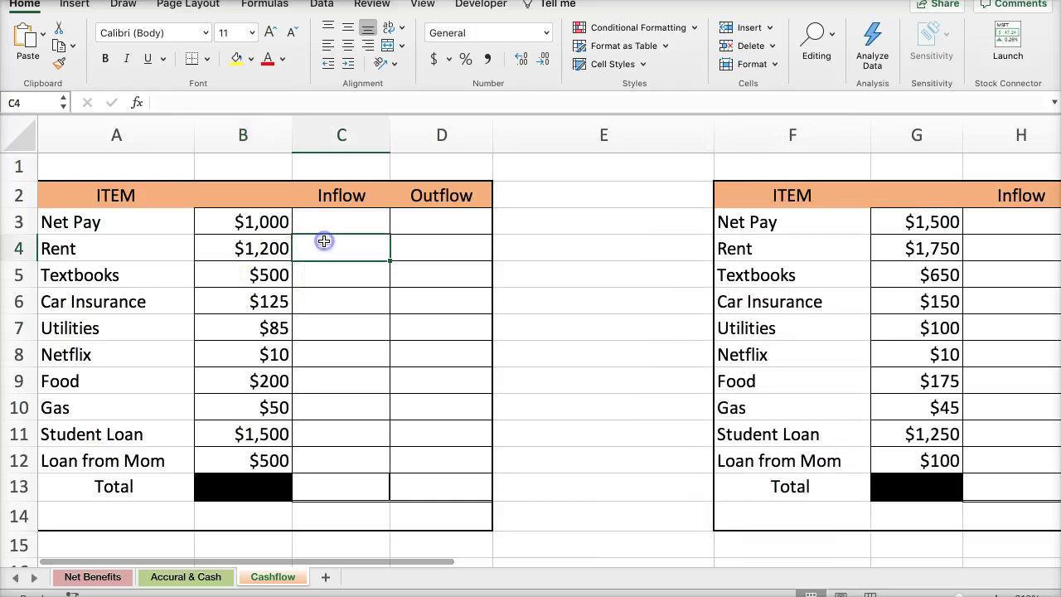
mouse_move(334, 580)
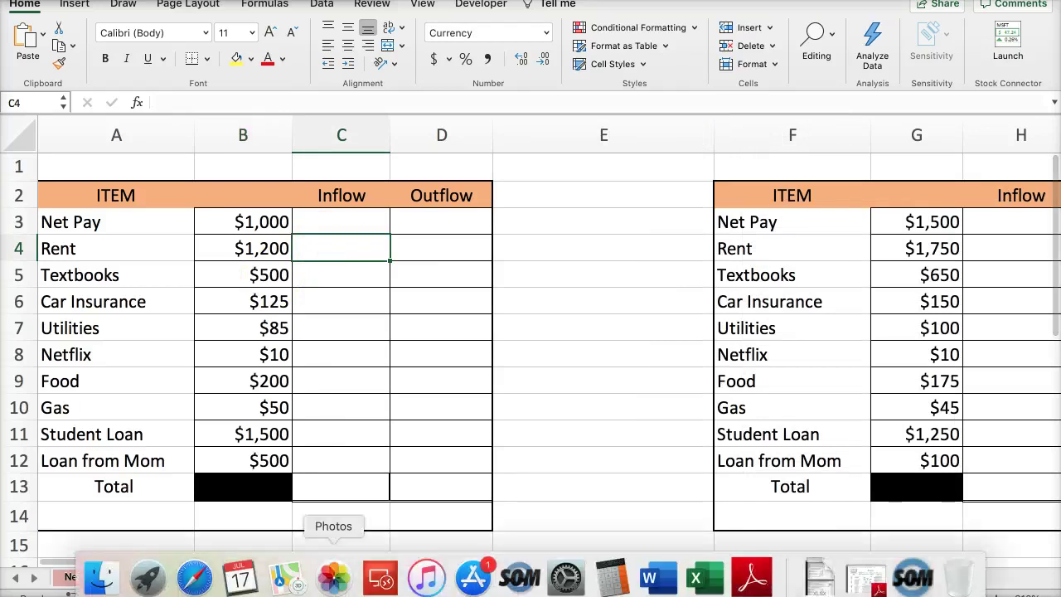
left_click(195, 578)
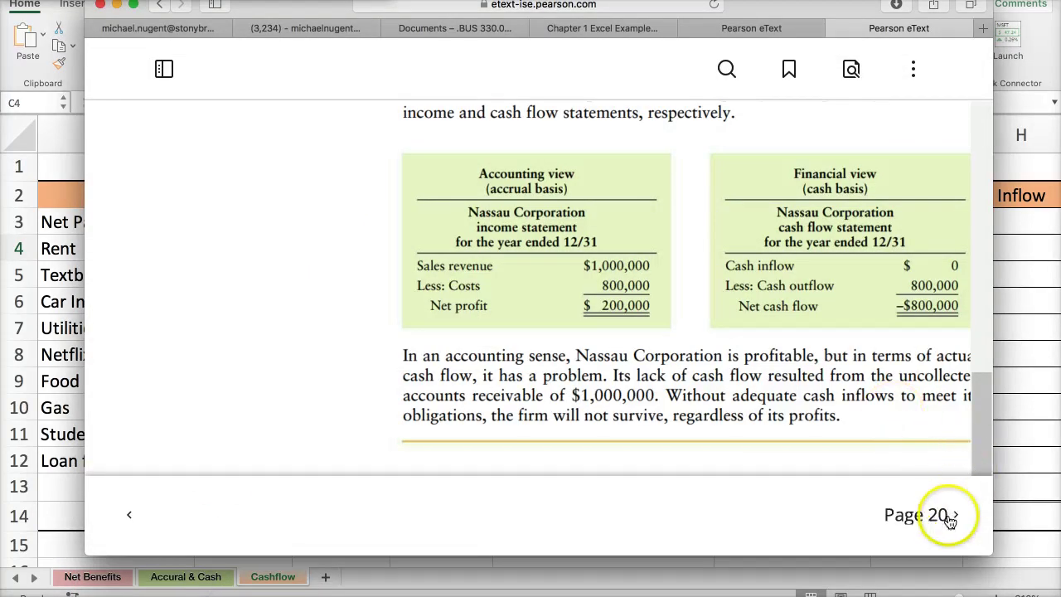
left_click(953, 515)
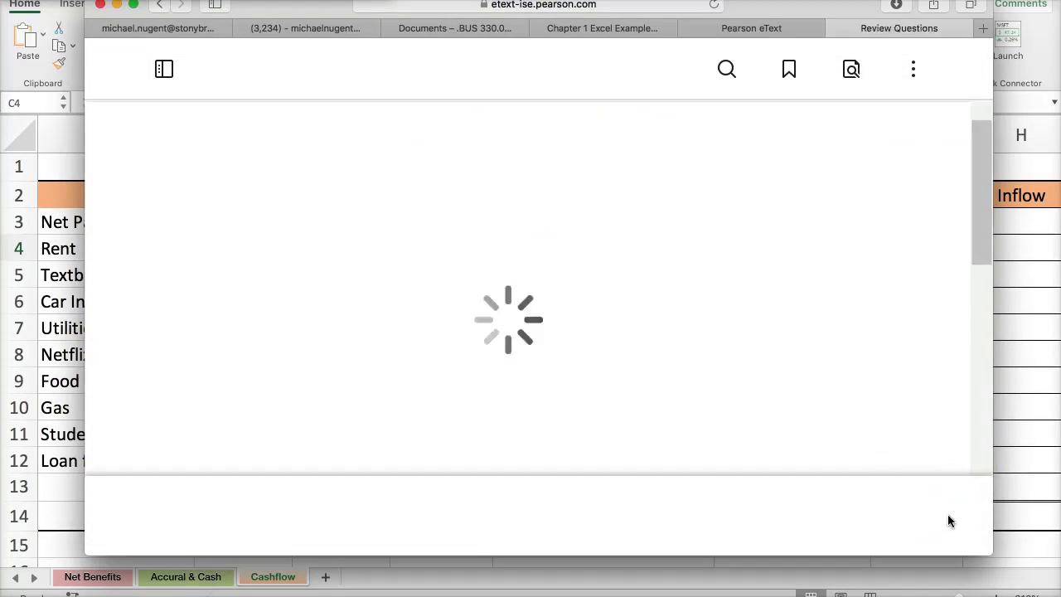
scroll(771, 405, "down", 15)
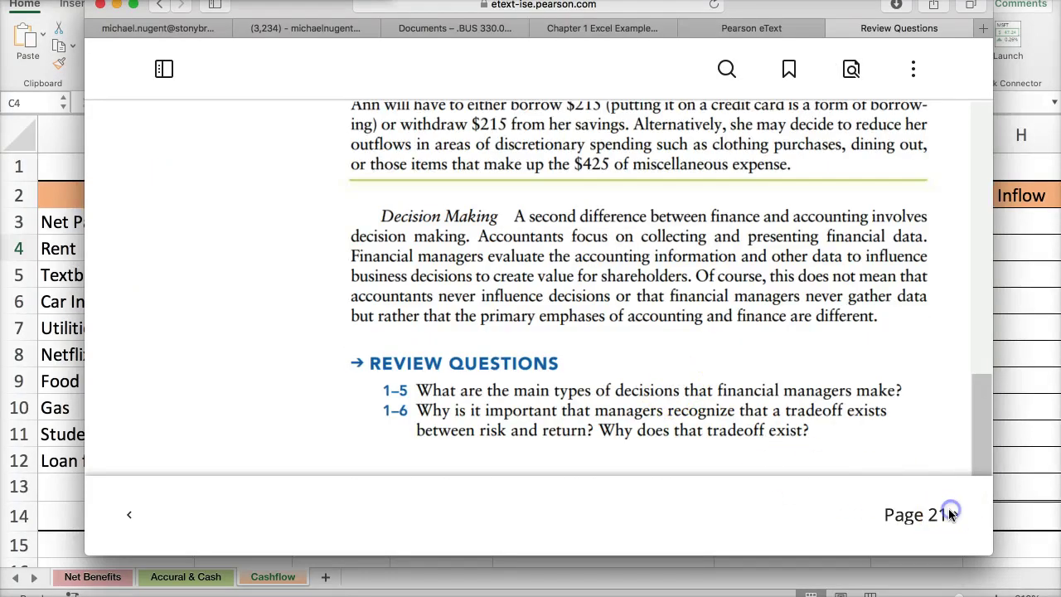
left_click(949, 512)
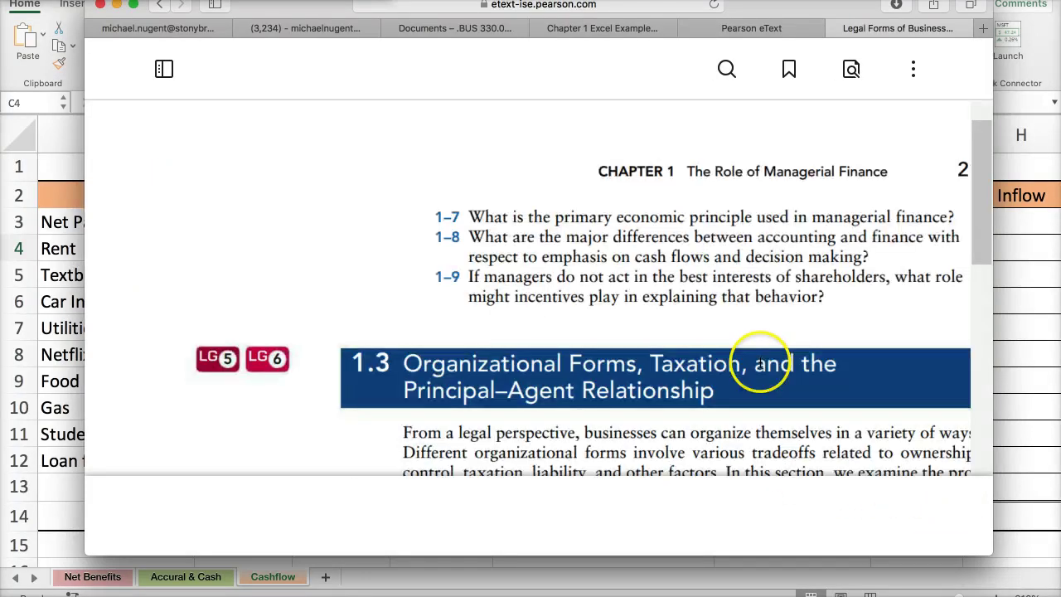
scroll(760, 362, "down", 5)
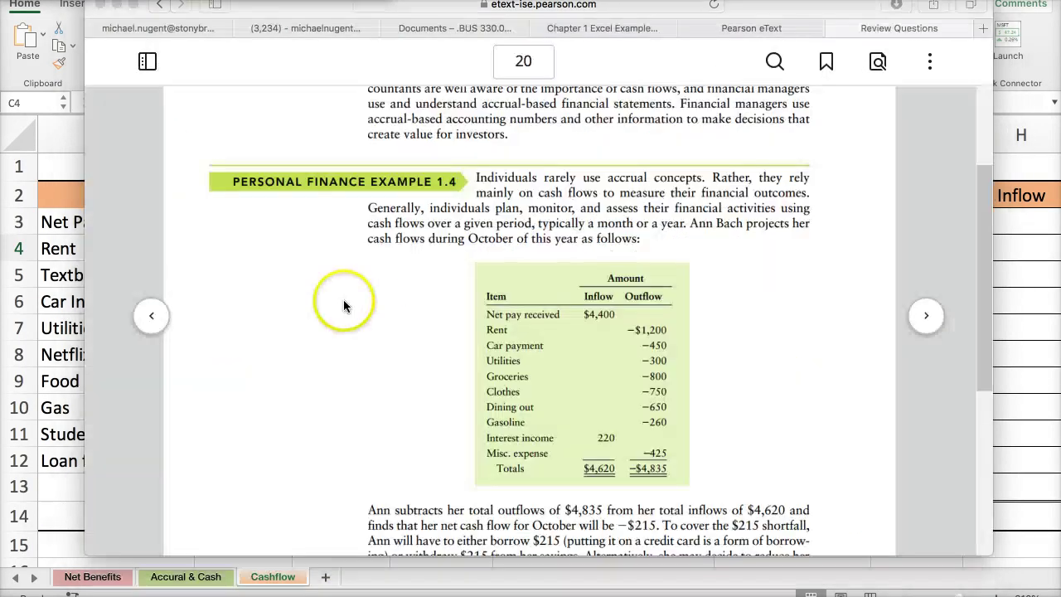
scroll(344, 307, "down", 2)
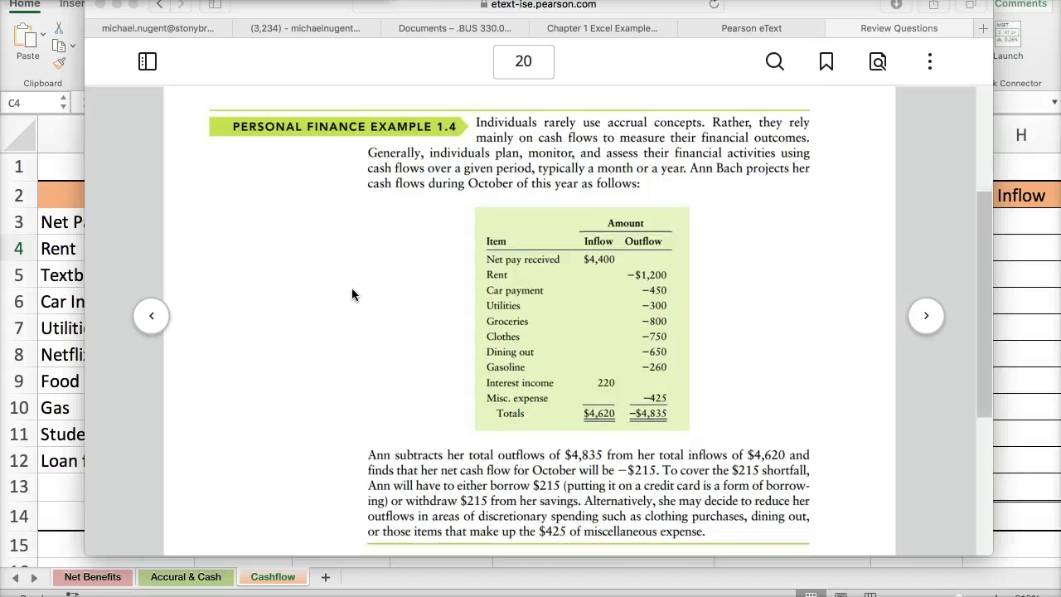
left_click(340, 289)
key("super+equal")
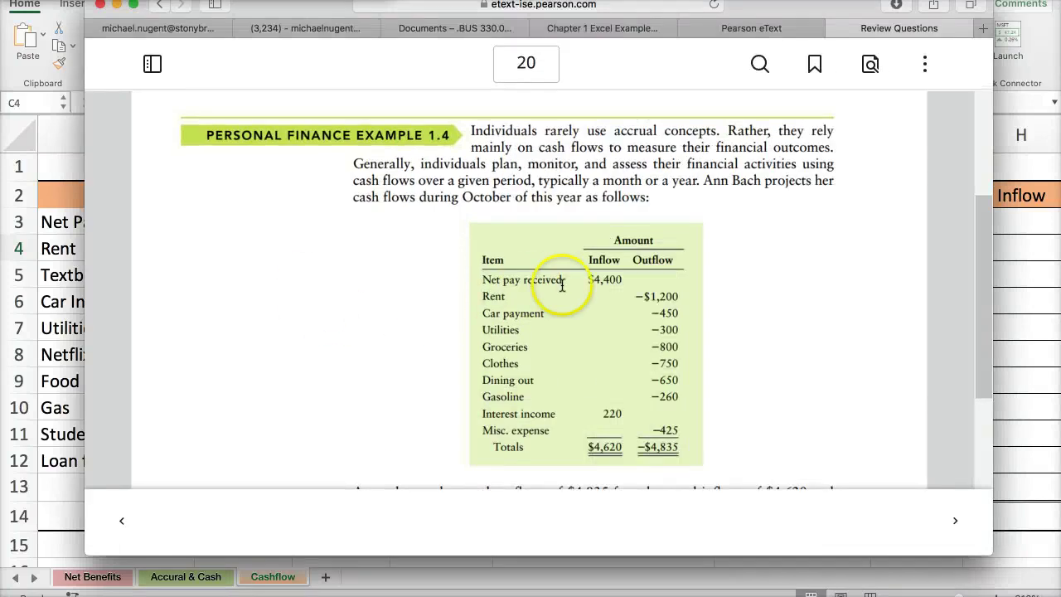
scroll(514, 298, "down", 1)
scroll(417, 261, "up", 5)
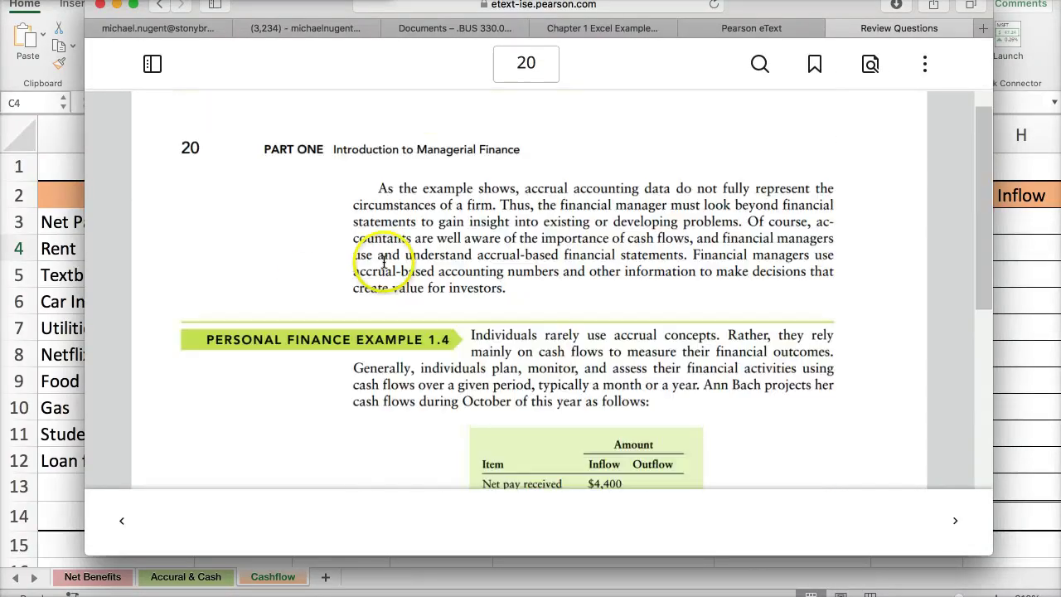
left_click(42, 342)
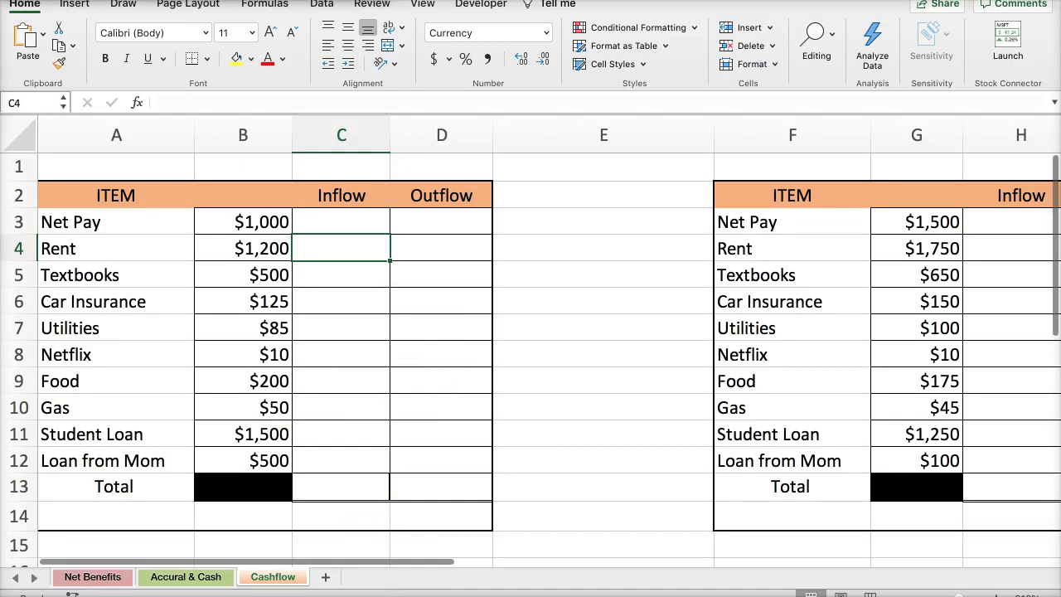
mouse_move(284, 580)
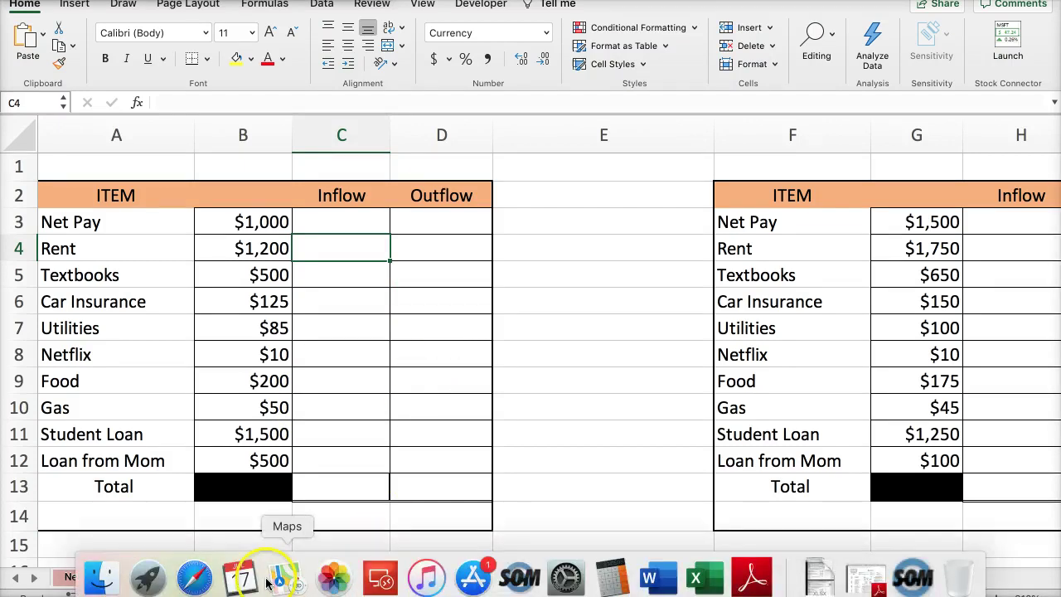
left_click(193, 580)
scroll(682, 285, "down", 5)
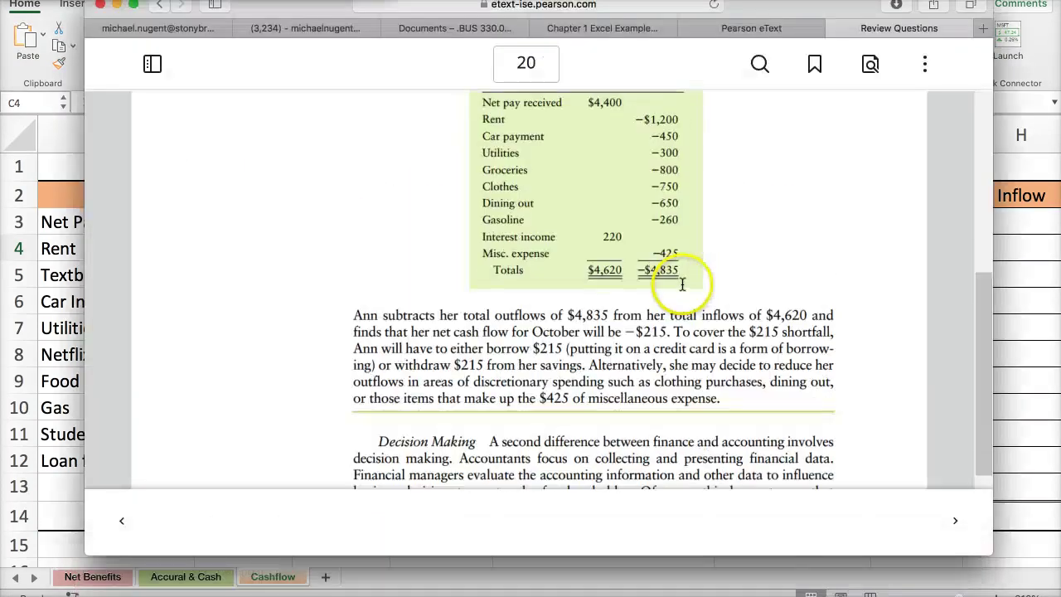
scroll(681, 285, "up", 1)
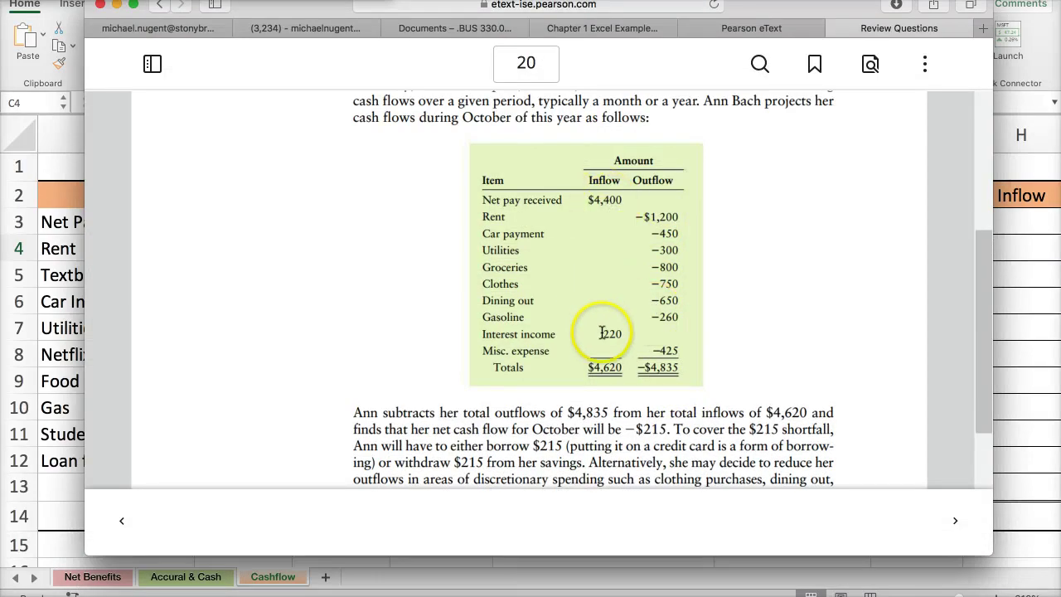
left_click(71, 364)
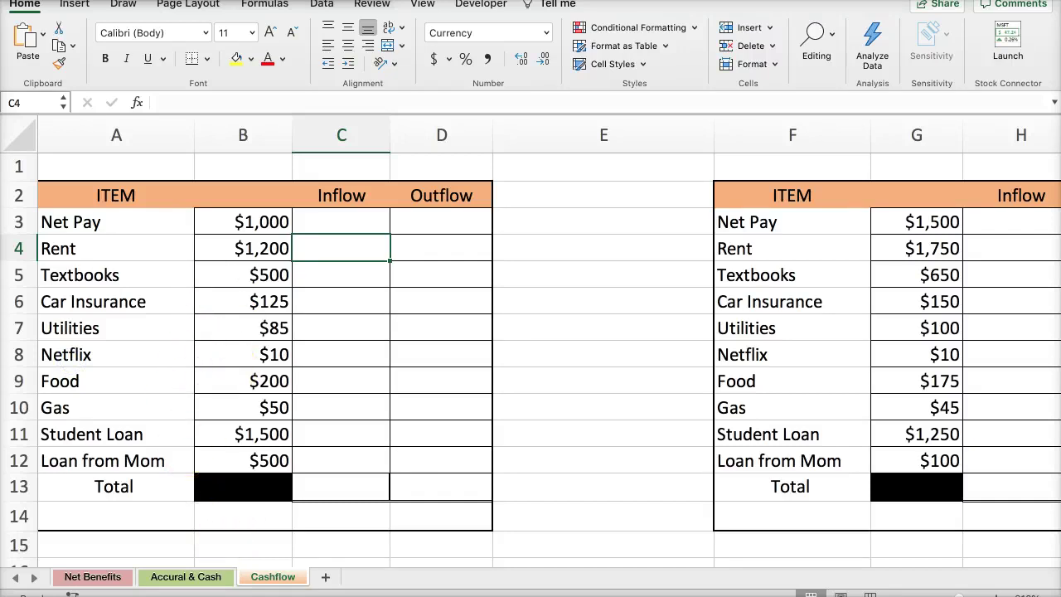
left_click(195, 585)
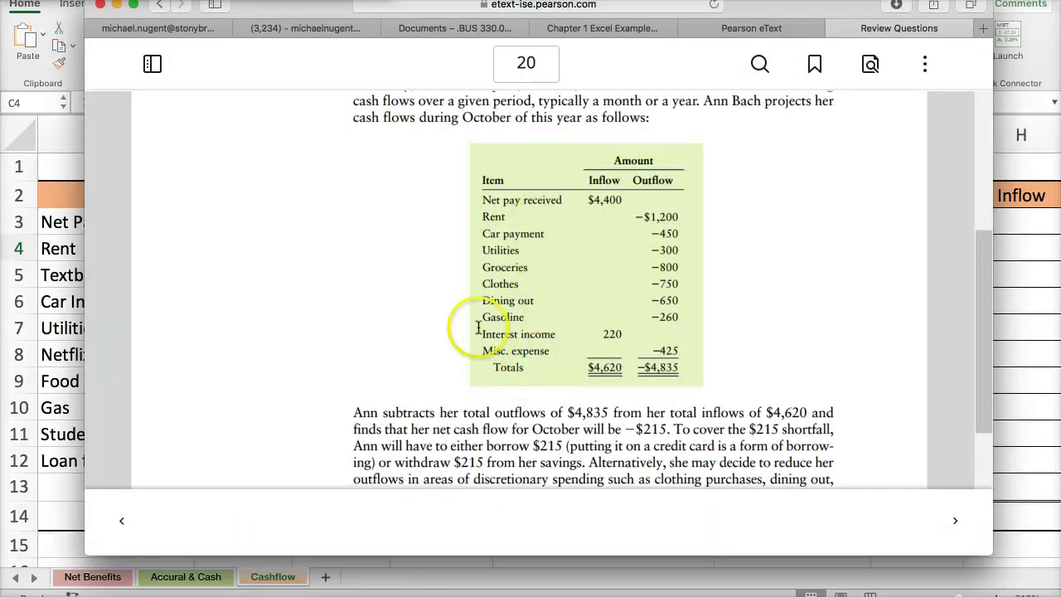
left_click(54, 348)
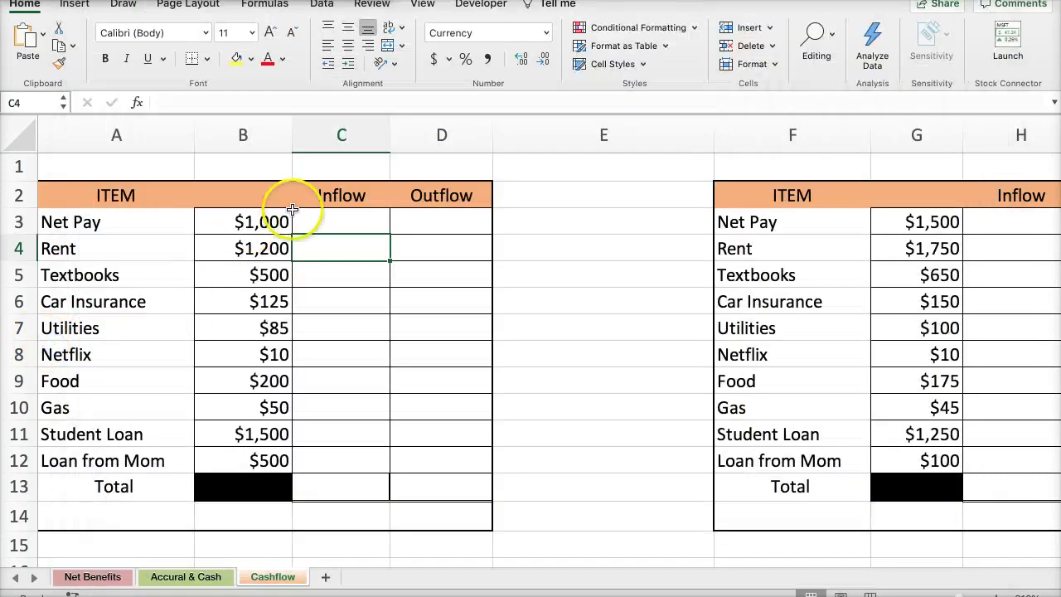
Step: Enter =B3 in C3 for the $1,000 Net Pay inflow and =-B4 in D4 for Rent
left_click(339, 218)
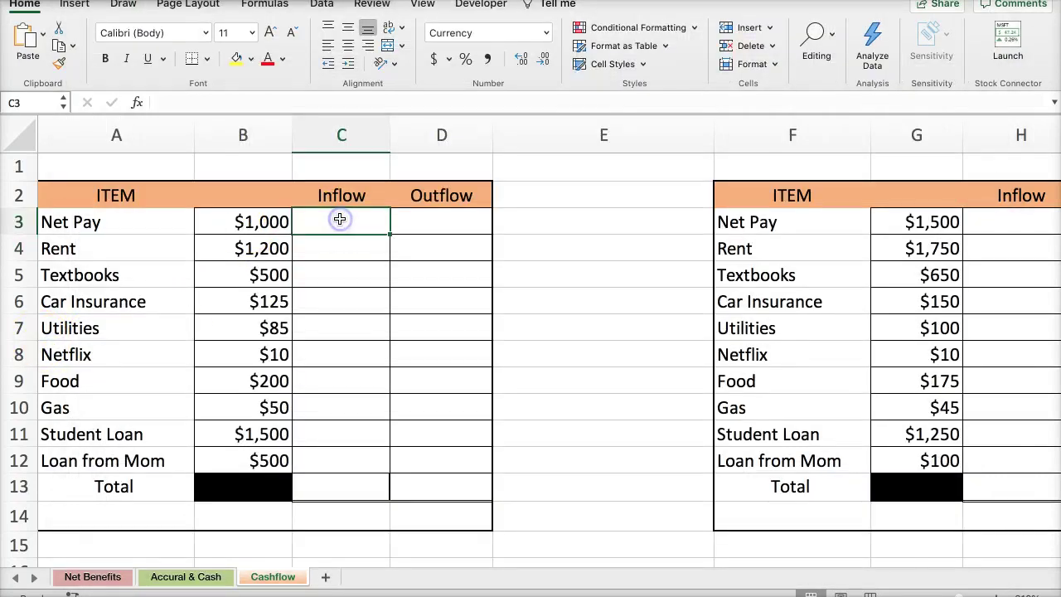
type("=")
left_click(264, 222)
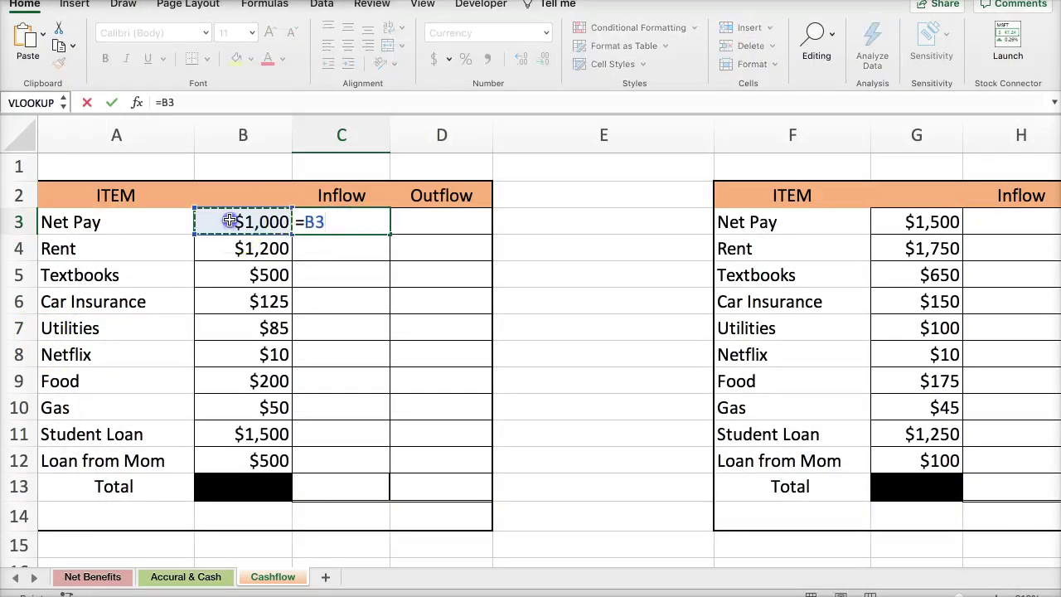
key("Return")
left_click(412, 249)
type("-")
left_click(249, 247)
key("Return")
Step: Fill D4's negative outflow formula down to D10, covering Textbooks through Gas
left_click(225, 276)
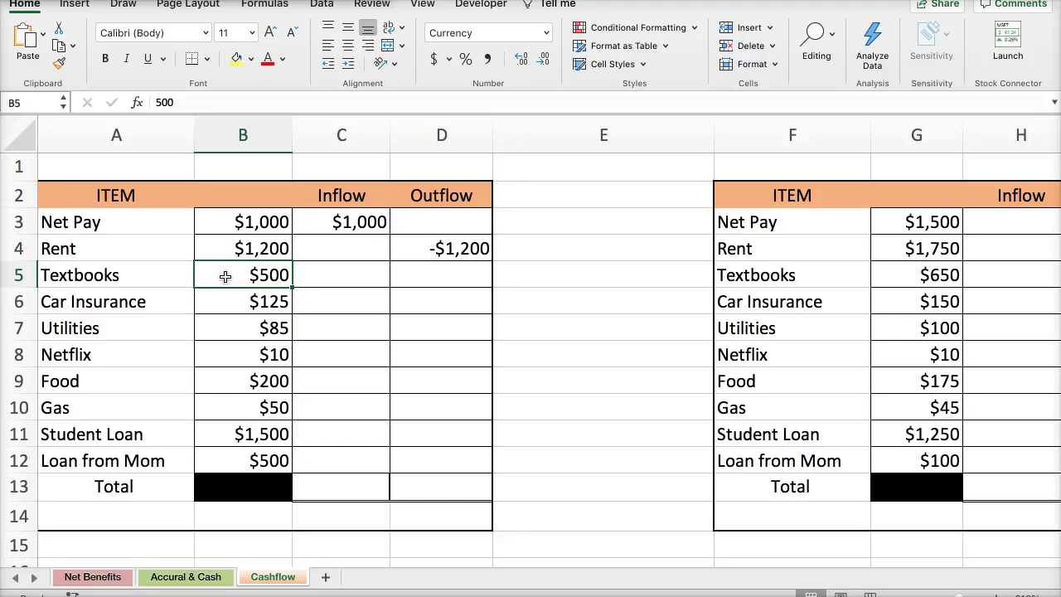
left_click(234, 307)
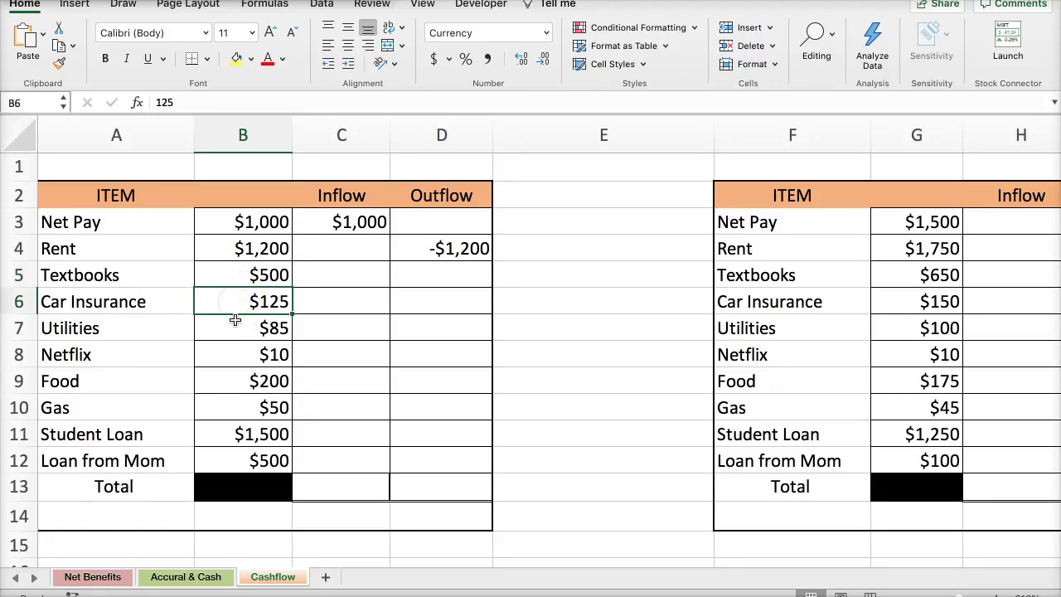
left_click(235, 328)
left_click(227, 357)
left_click(229, 382)
left_click(232, 404)
left_click(236, 435)
left_click(481, 255)
left_click_drag(493, 261, 464, 418)
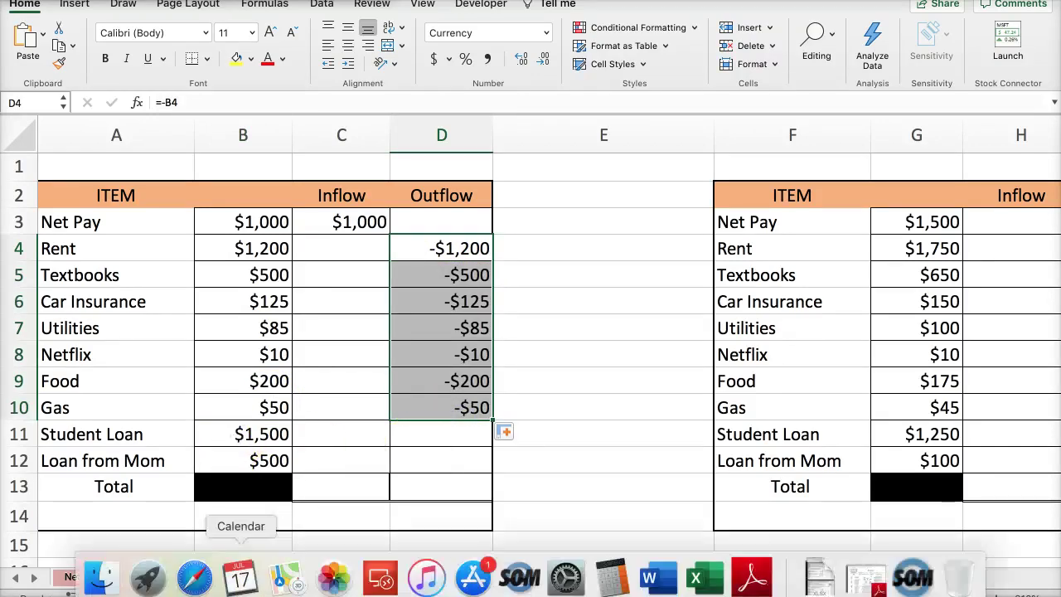
left_click(195, 581)
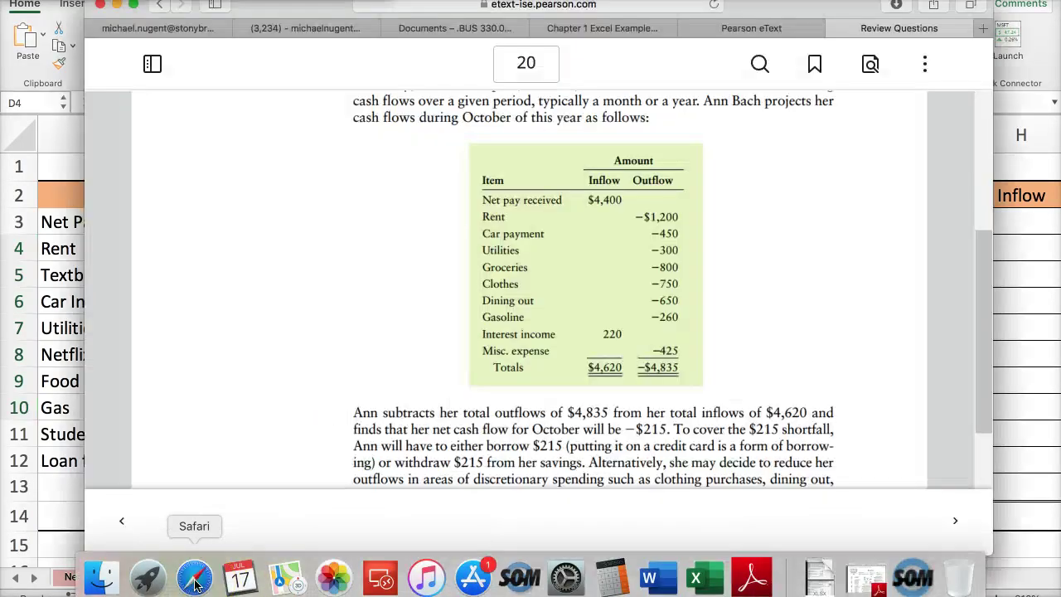
left_click(54, 448)
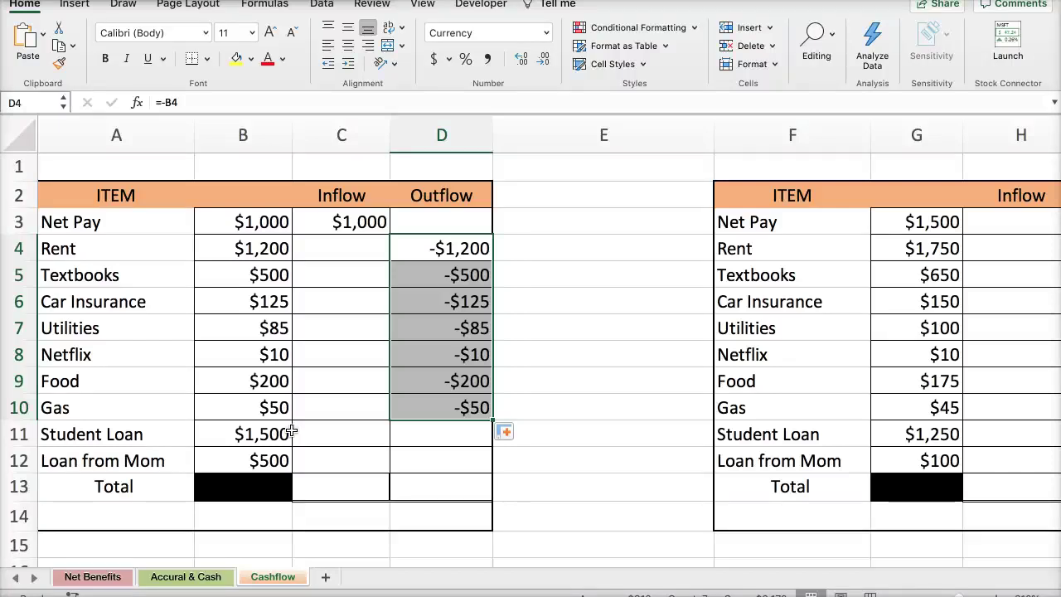
Step: Link C11 to B11 ($1,500 Student Loan) and C12 to B12 ($500 Loan from Mom)
left_click(326, 431)
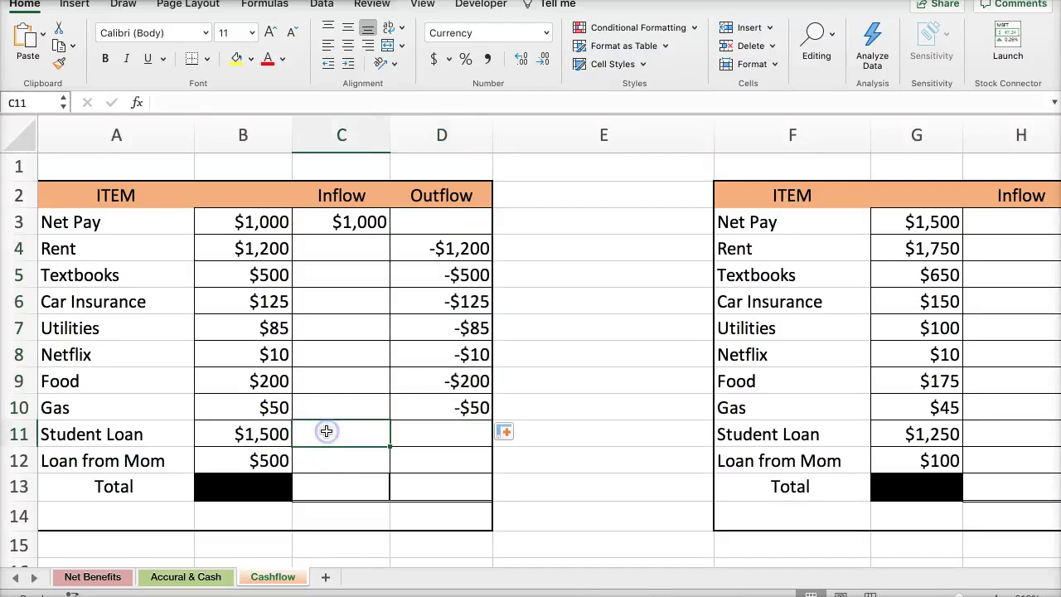
type("=")
left_click(271, 431)
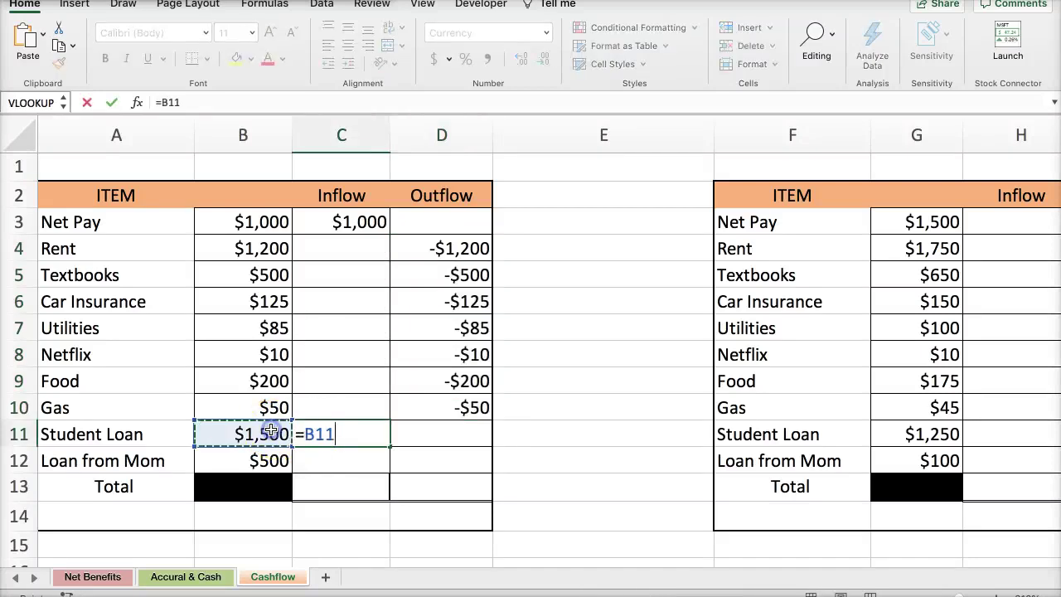
key("Return")
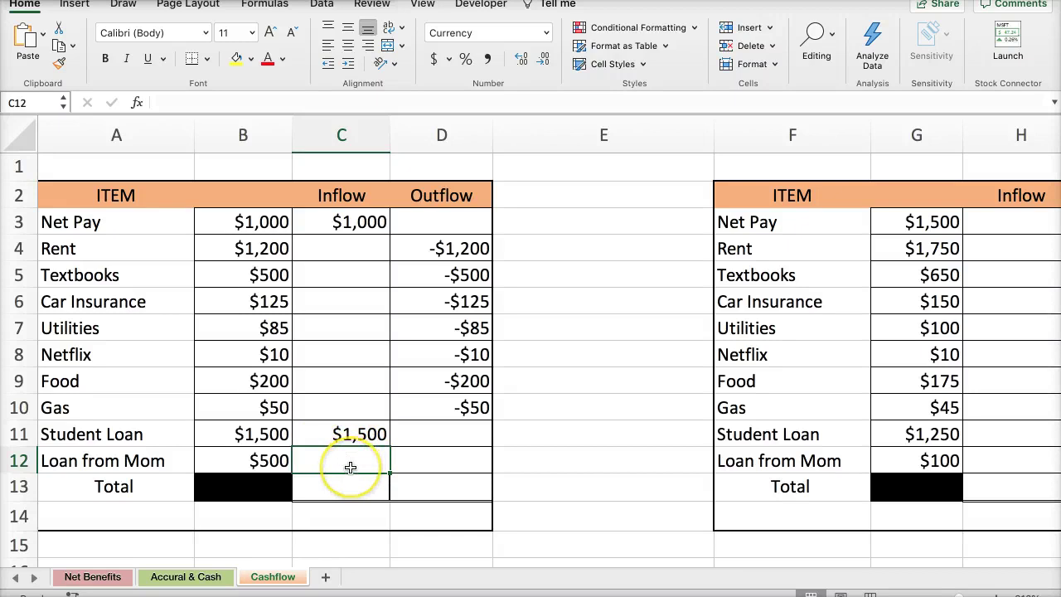
type("=")
left_click(276, 464)
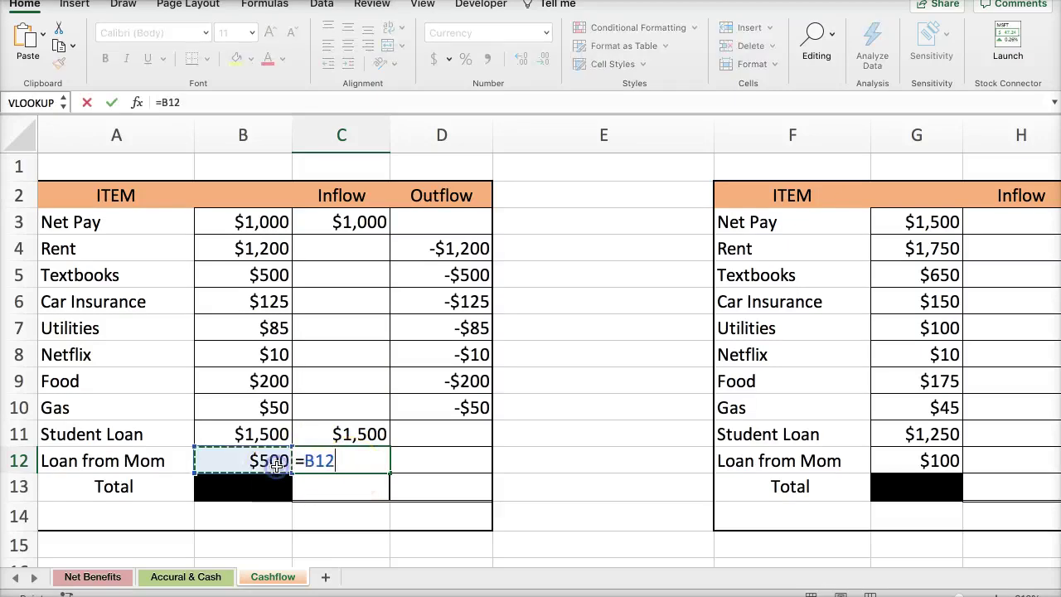
key("Return")
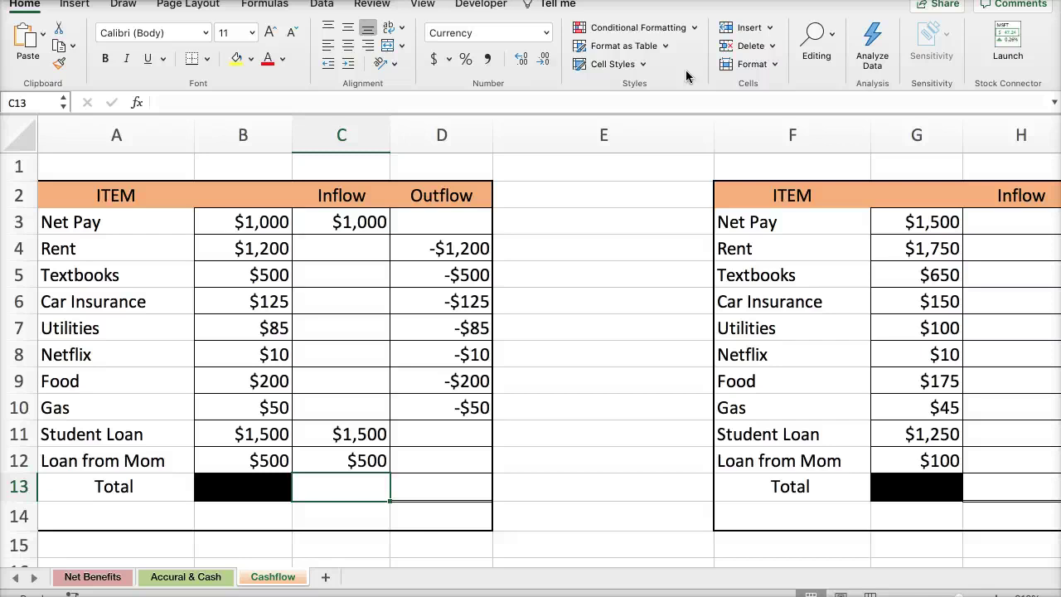
Step: Total the Inflow column with =SUM(C3:C12) in C13, giving $3,000
type("=")
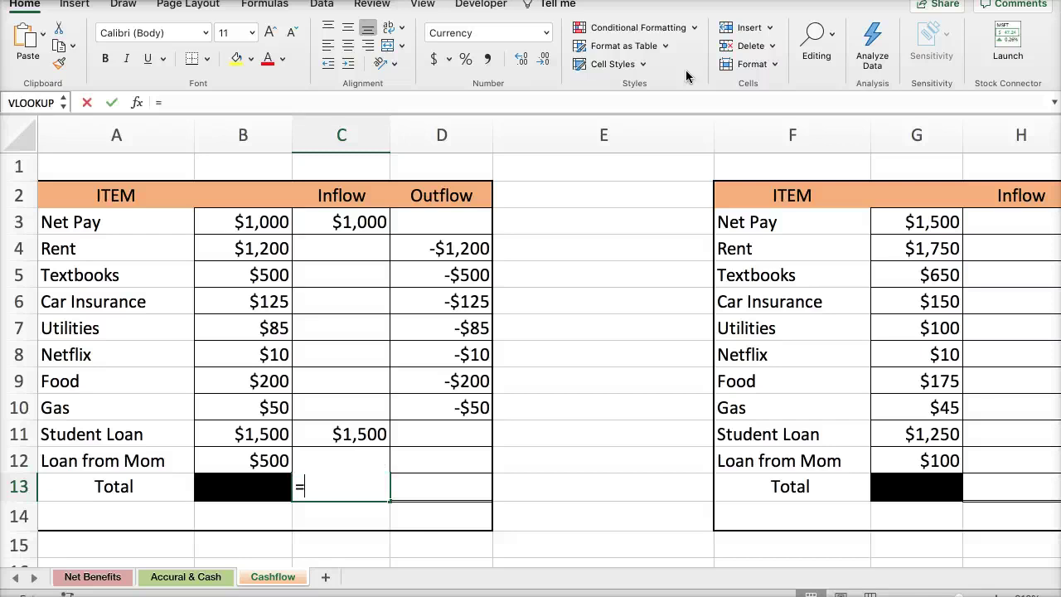
type("s")
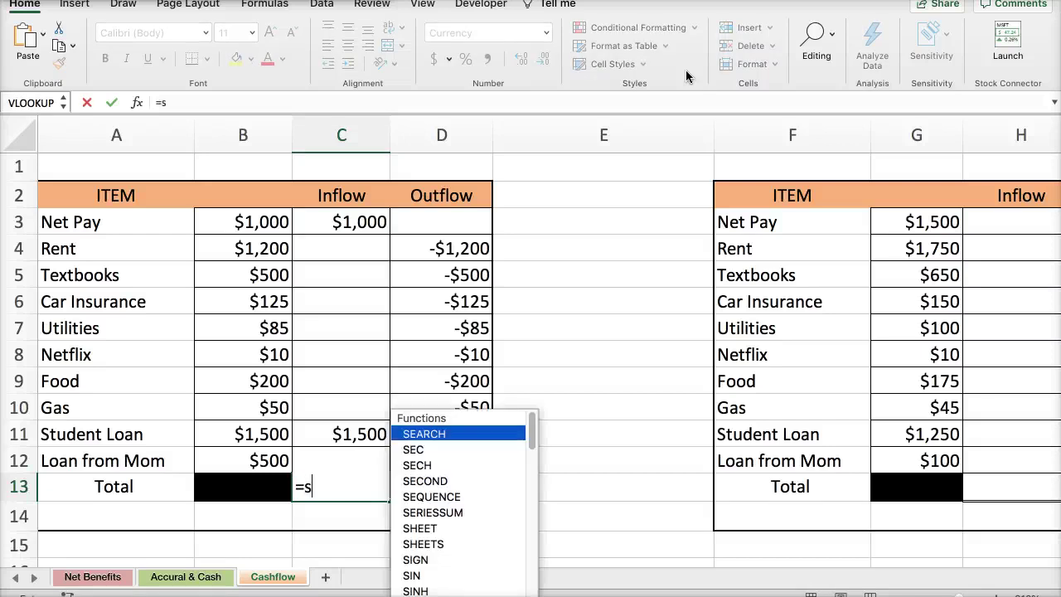
type("um")
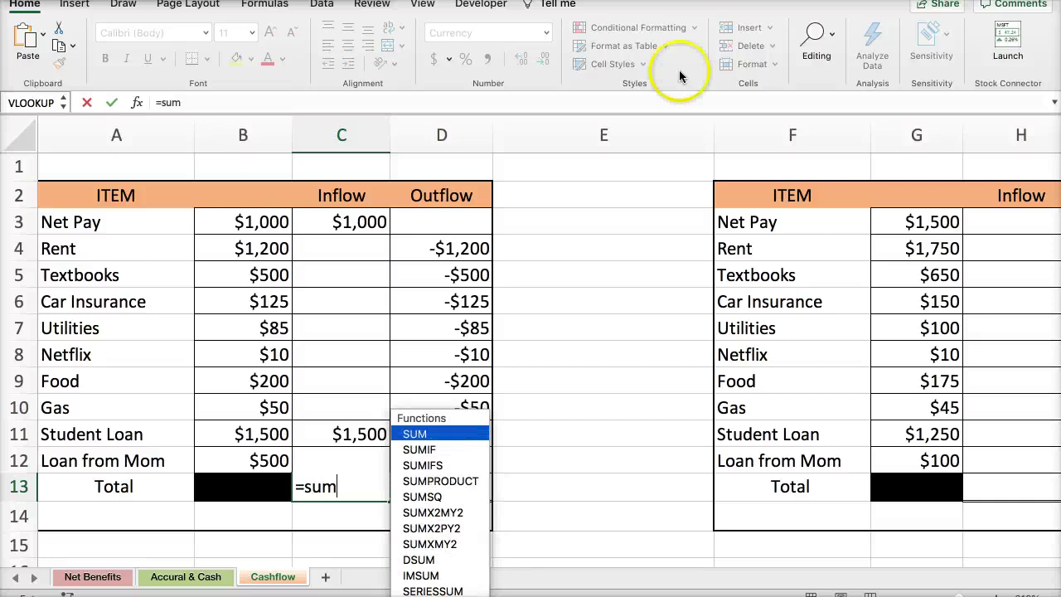
double_click(419, 432)
left_click_drag(324, 220, 343, 461)
key("Return")
left_click(338, 487)
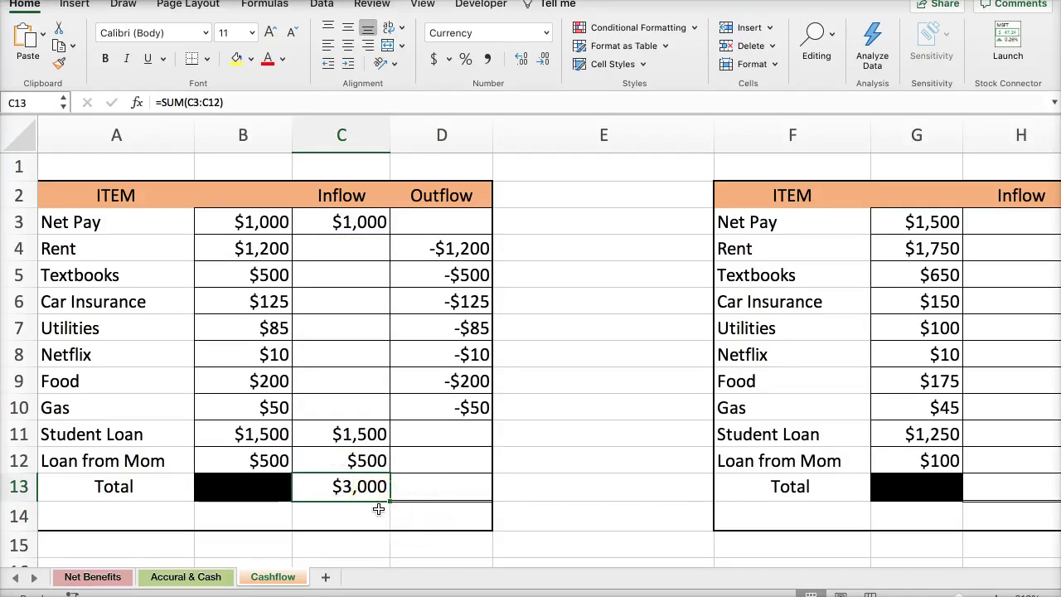
Step: Total the Outflow column with =SUM(D4:D11) in D13, giving -$2,170
key("Right")
type("=sum")
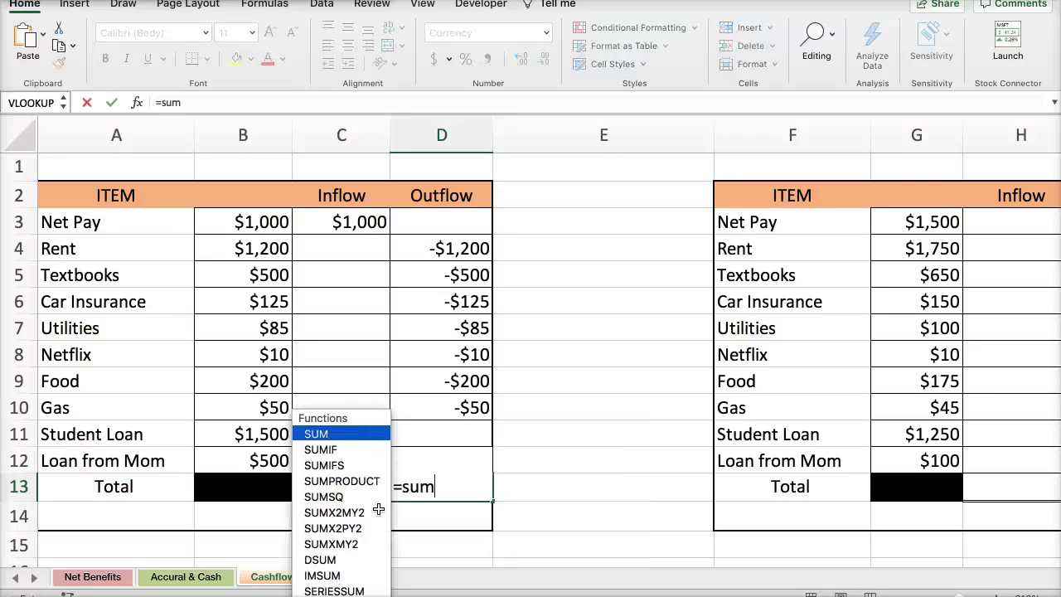
double_click(316, 434)
left_click(336, 434)
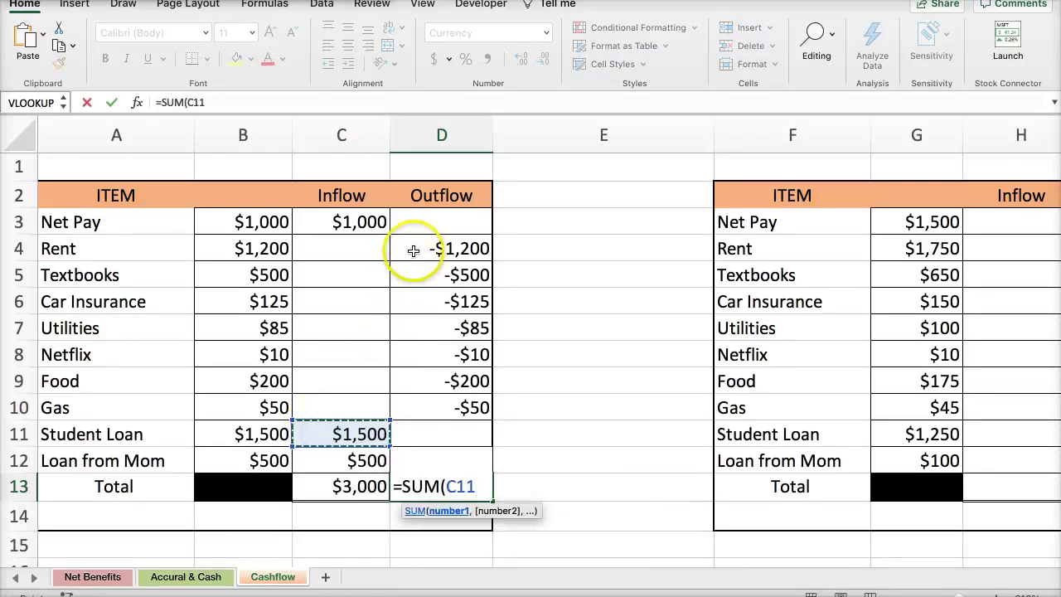
left_click_drag(419, 247, 424, 440)
key("Return")
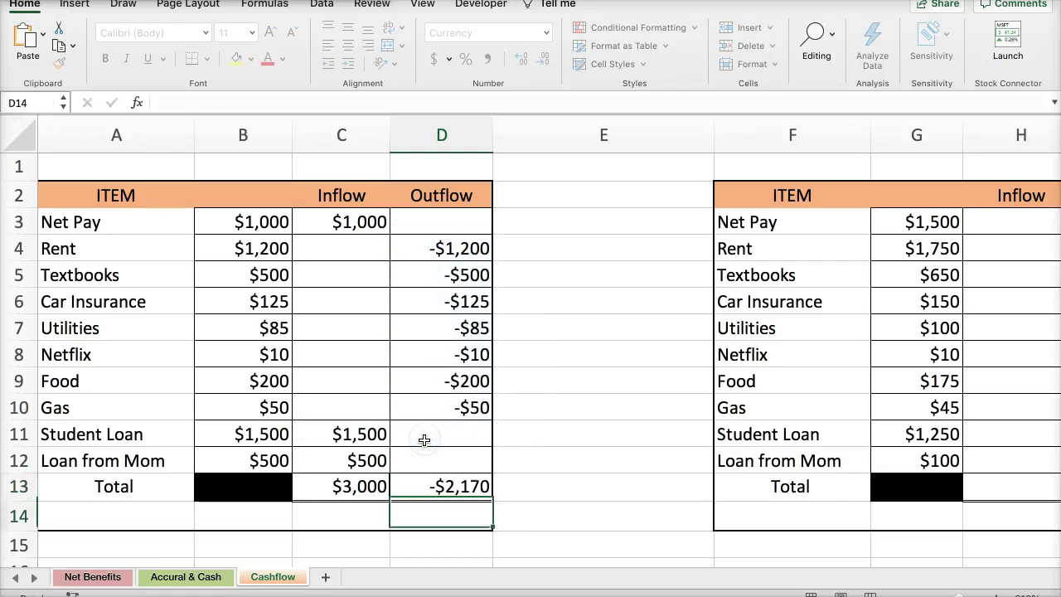
left_click(434, 486)
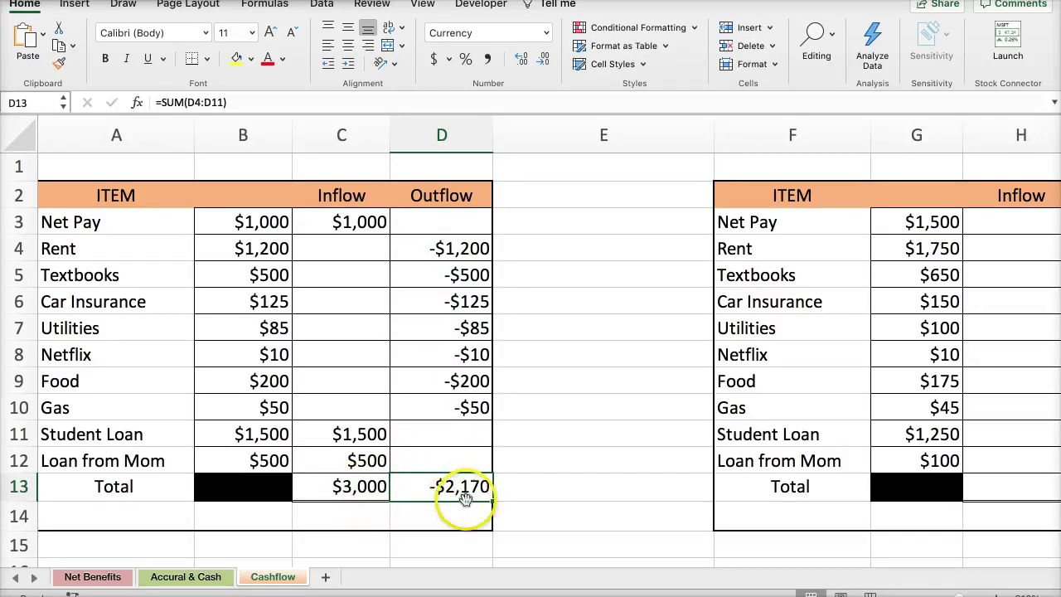
left_click_drag(466, 506, 135, 517)
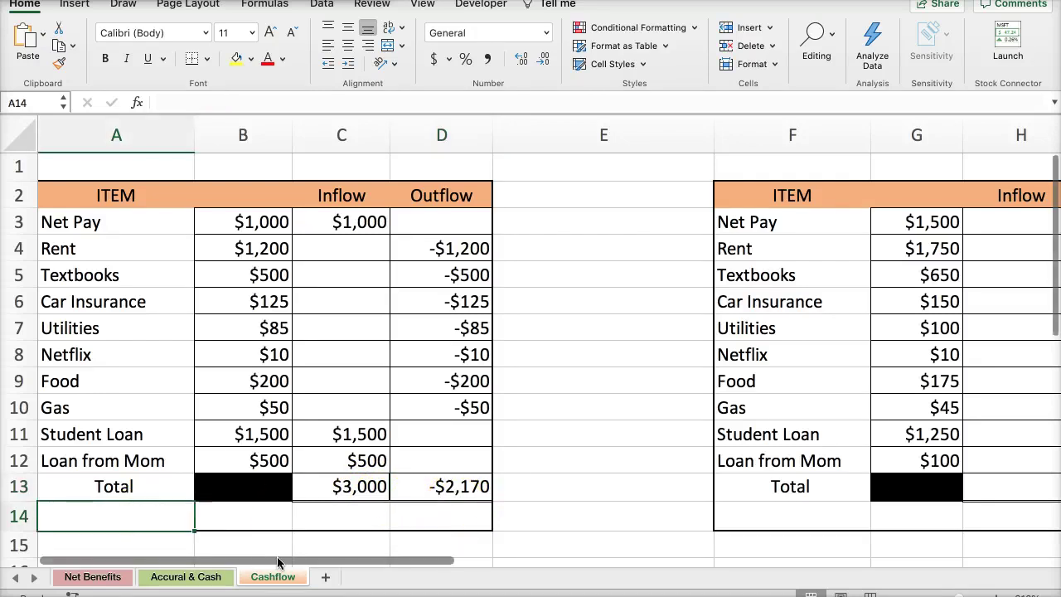
Step: Label A14 'NET Cash flow' and enter =C13-D13 in D14
type("NET Cash flow")
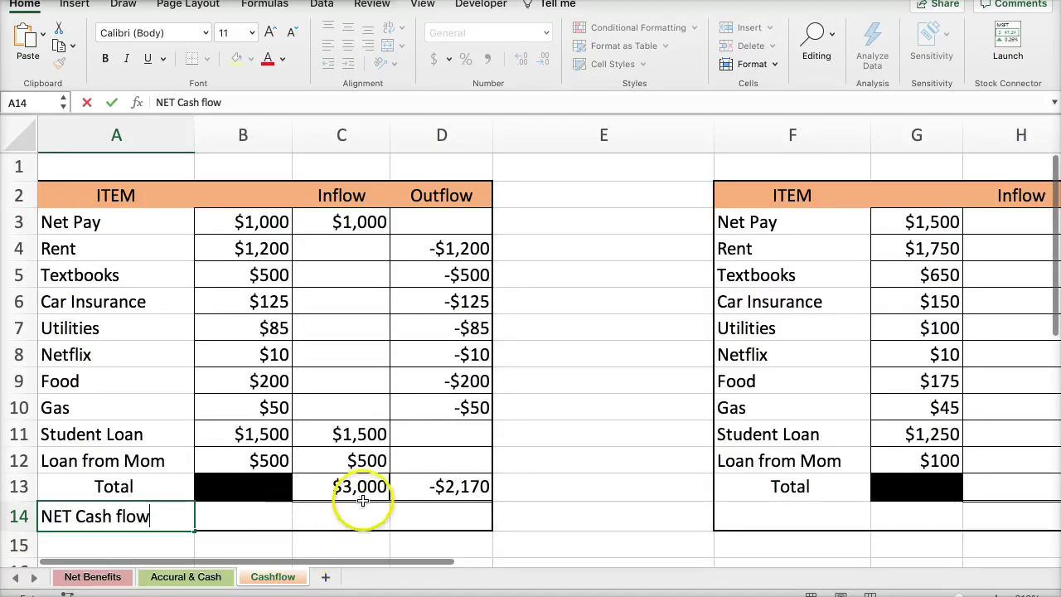
left_click(412, 518)
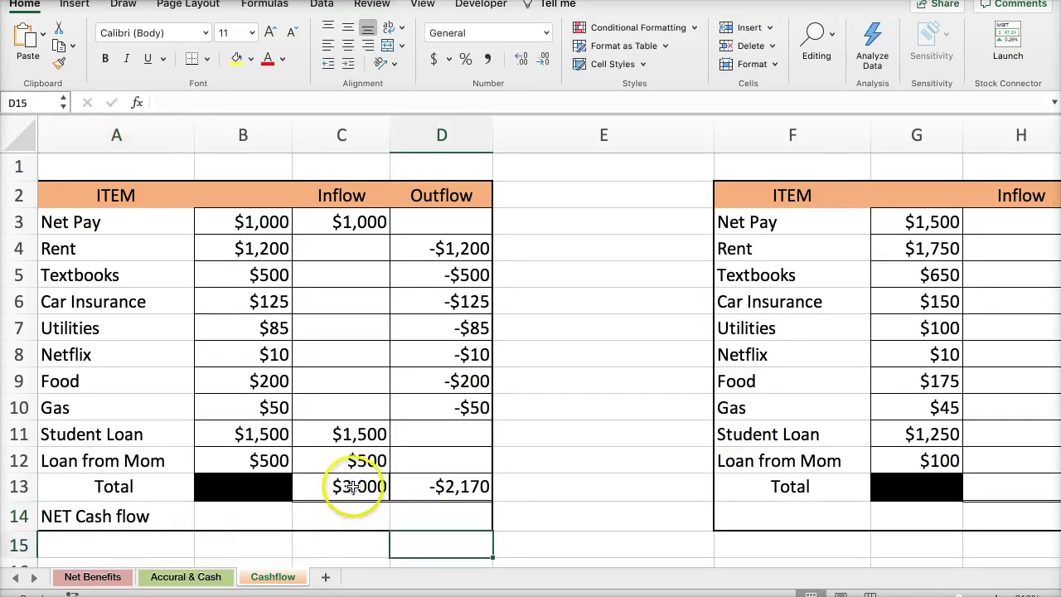
left_click(431, 518)
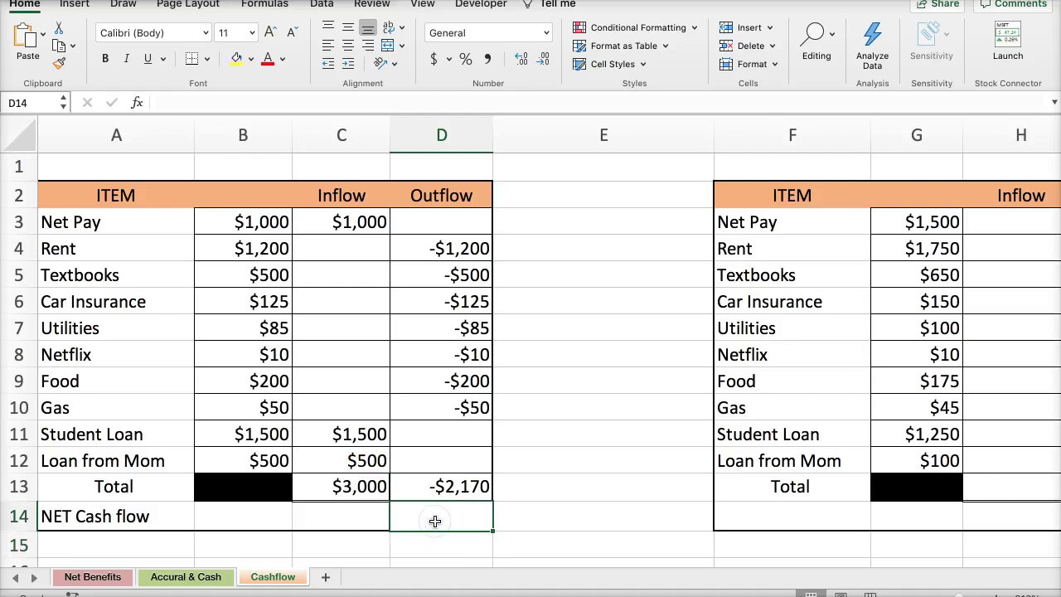
type("=")
left_click(352, 487)
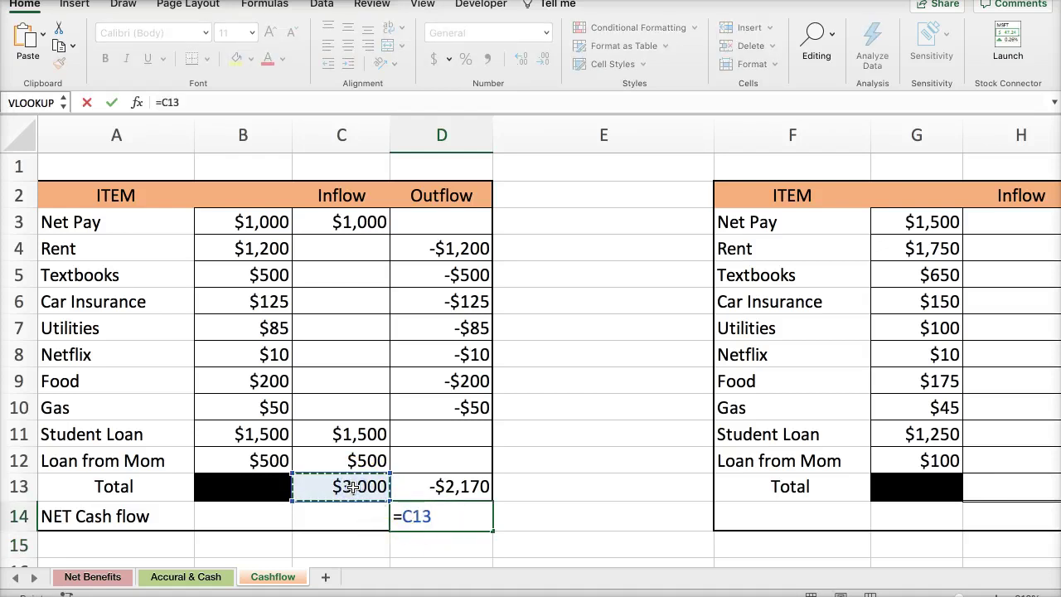
type("-")
left_click(440, 488)
key("Return")
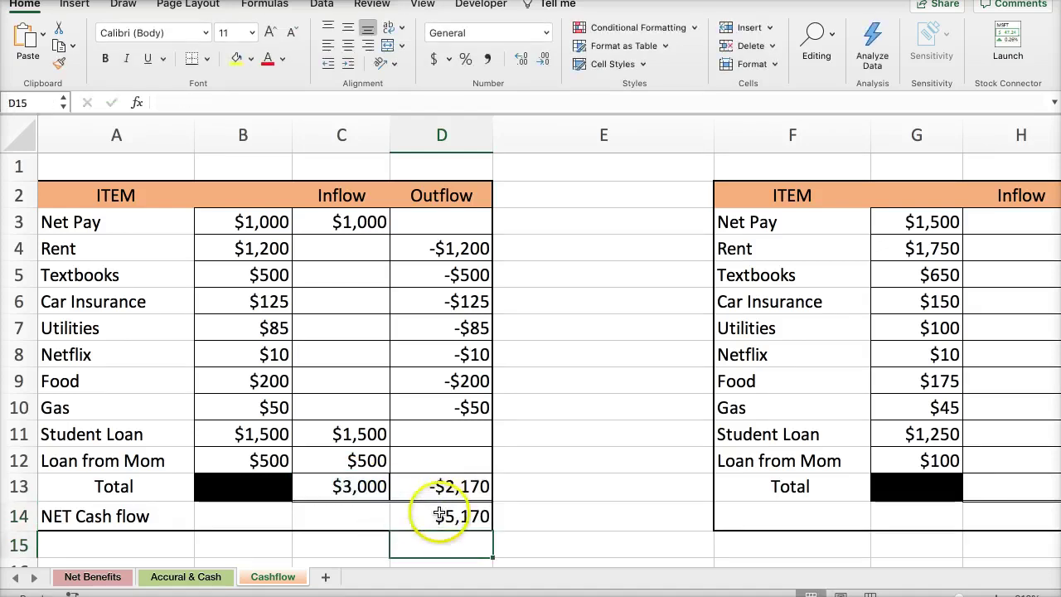
left_click(435, 512)
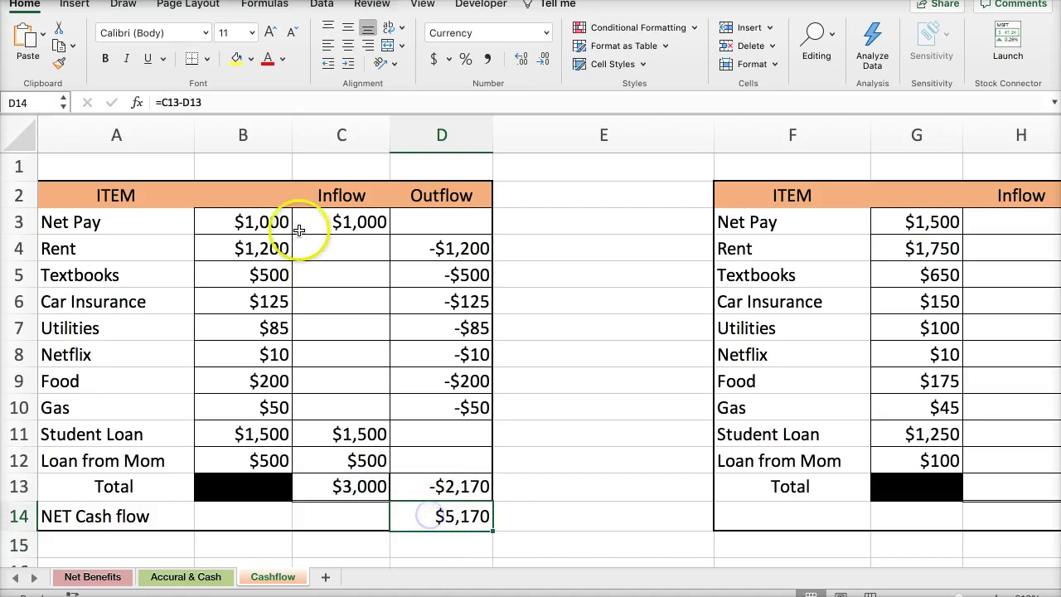
Step: Correct D14's formula to =C13+D13 so NET Cash flow shows $830
left_click(183, 102)
key("BackSpace")
type("=")
key("BackSpace")
type("_")
key("BackSpace")
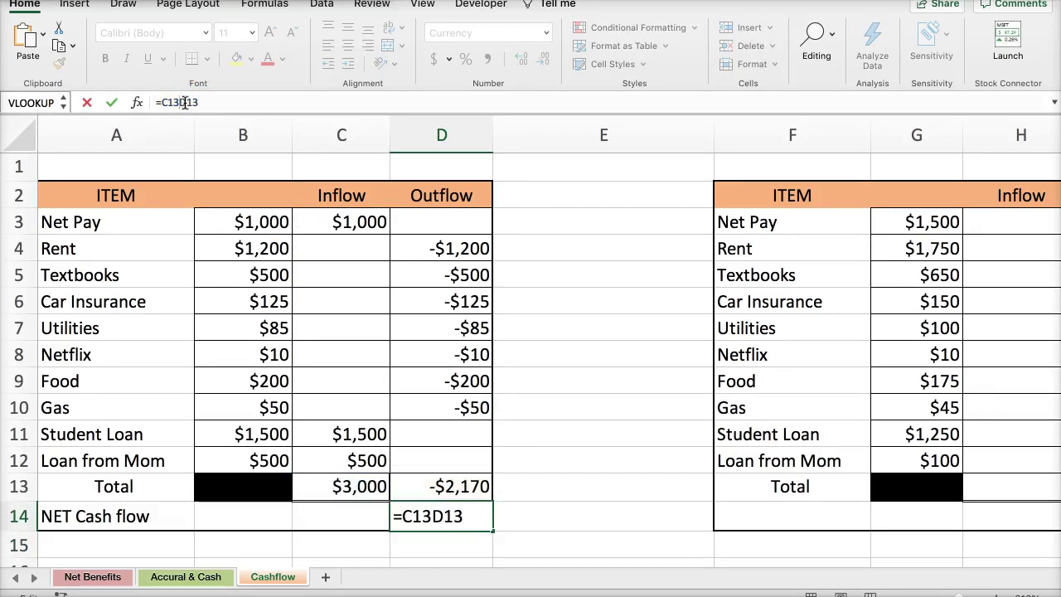
type("+")
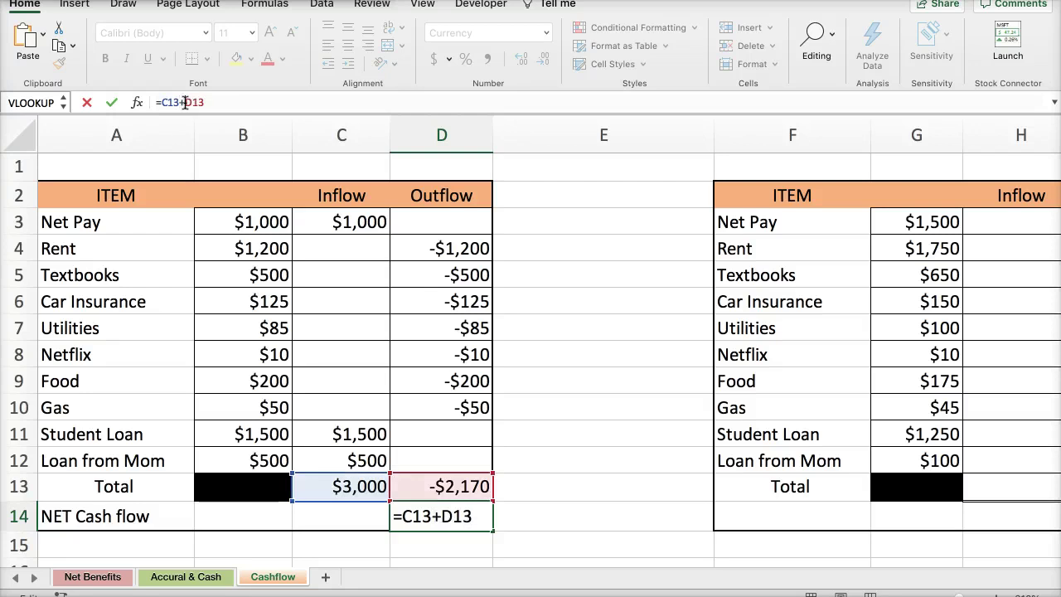
key("Return")
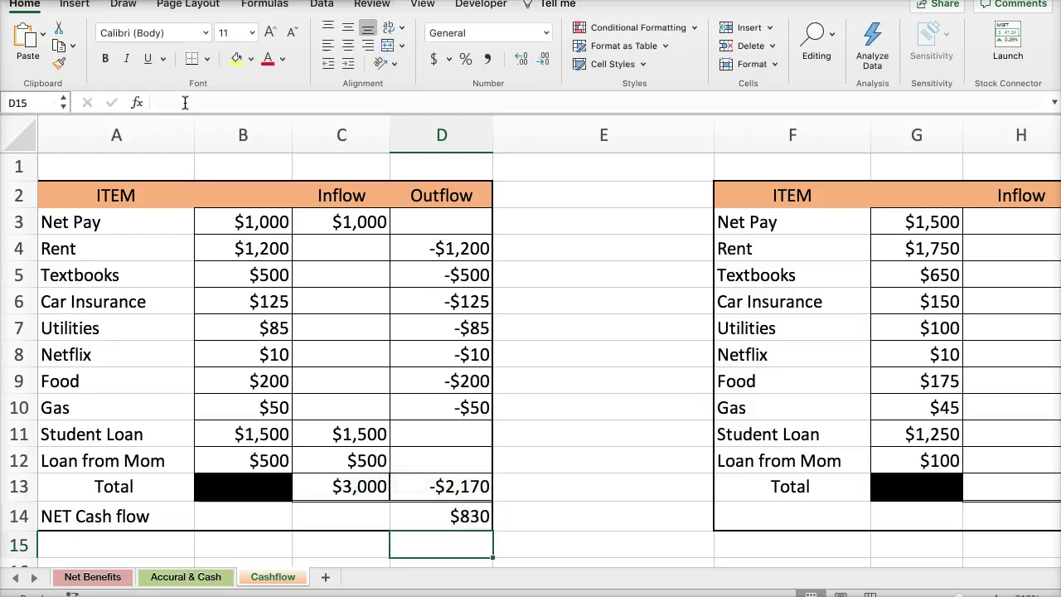
left_click(419, 516)
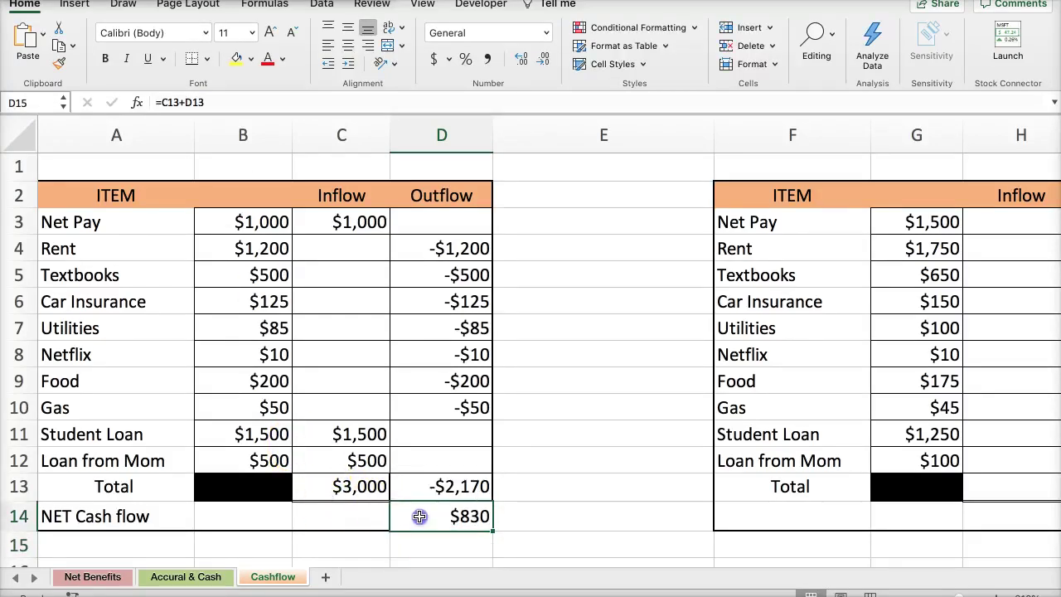
Step: Leave the Cashflow sheet and go via Accural & Cash to the Net Benefits sheet
left_click(584, 386)
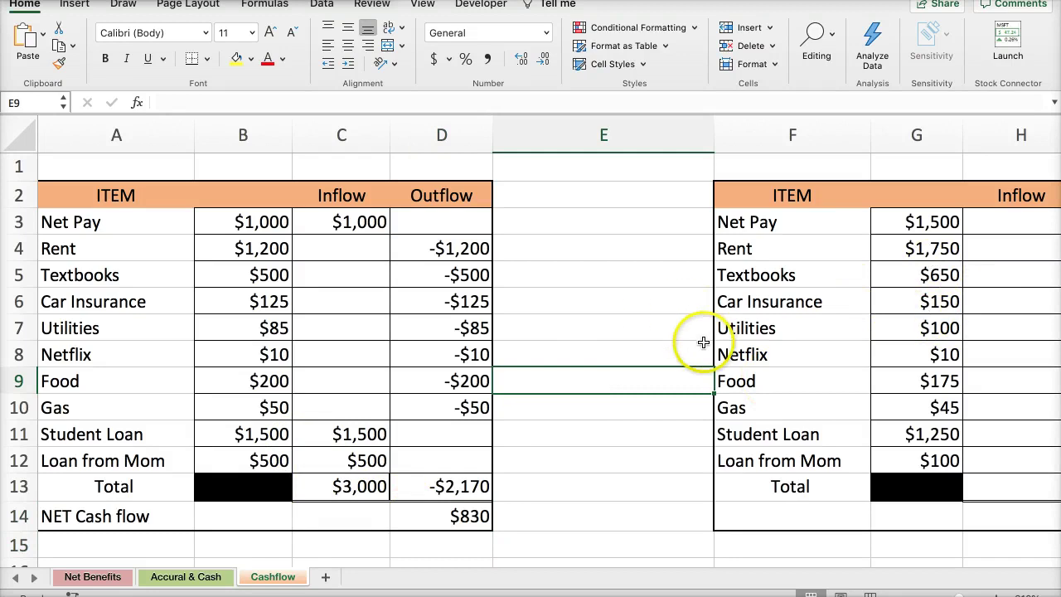
scroll(573, 356, "down", 1)
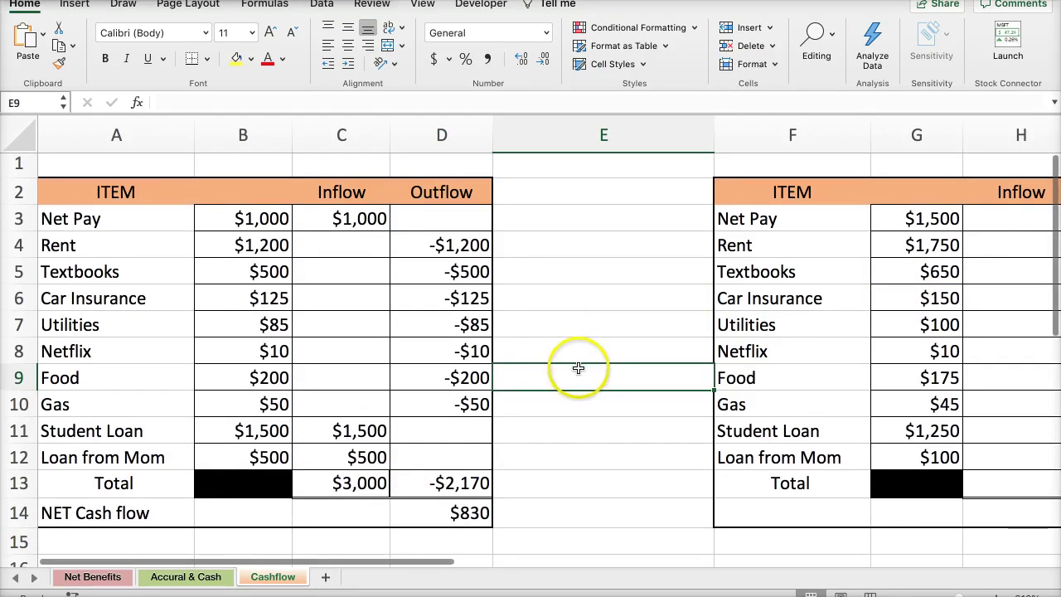
scroll(578, 367, "up", 1)
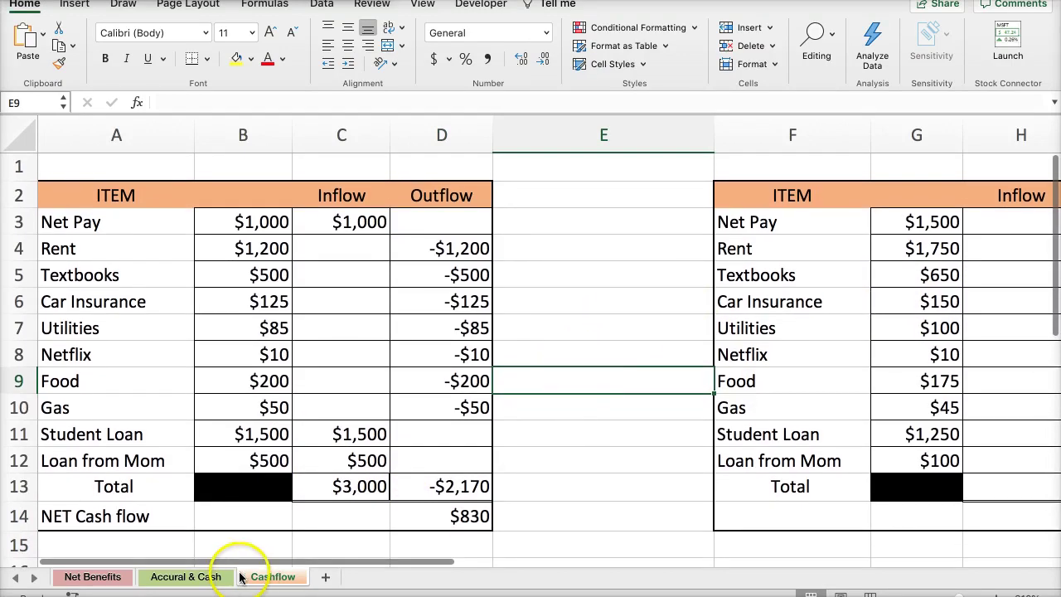
left_click(197, 577)
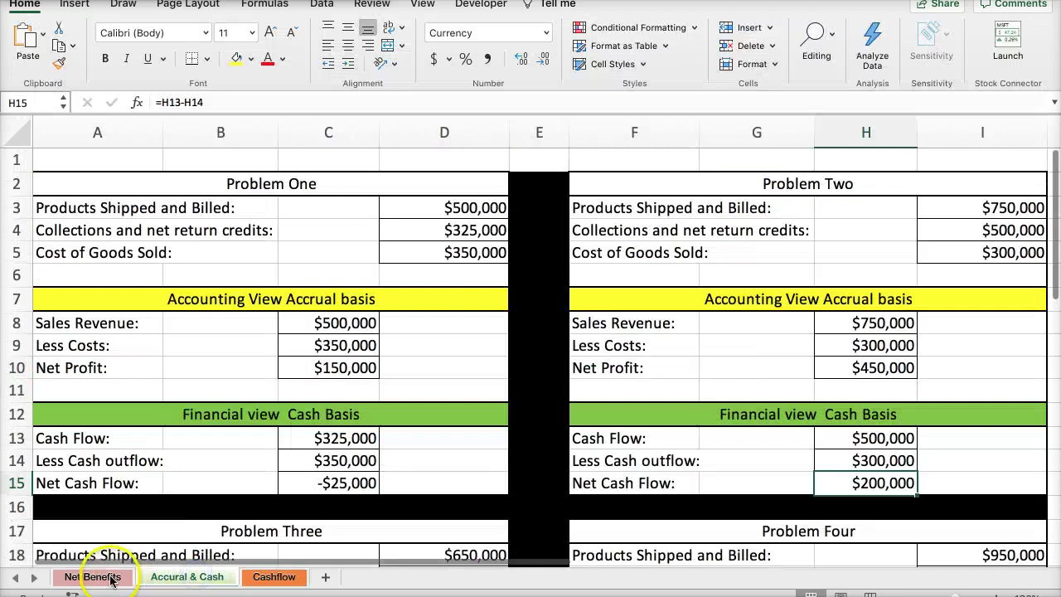
left_click(106, 577)
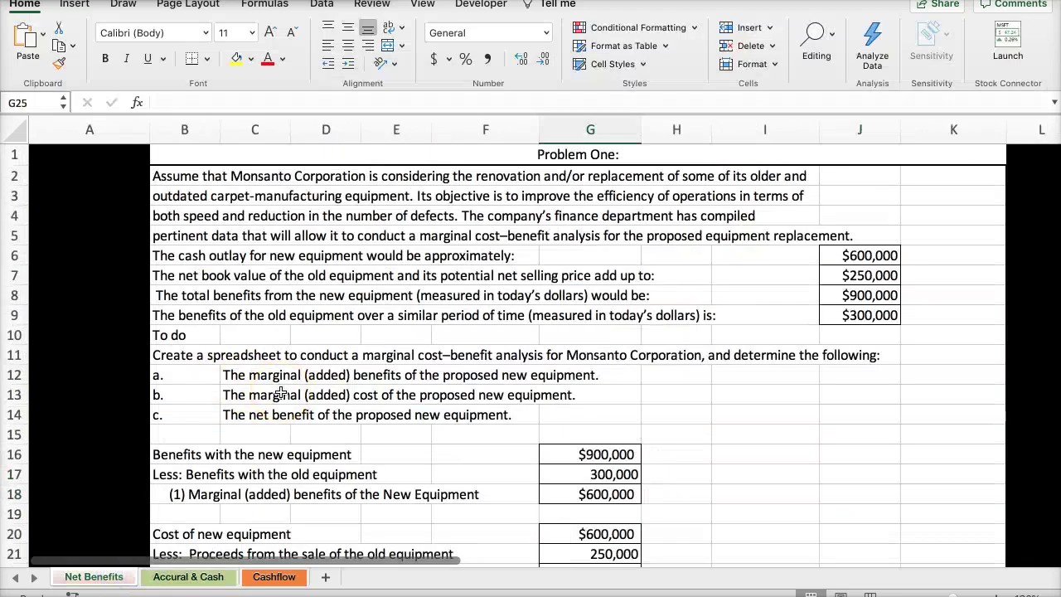